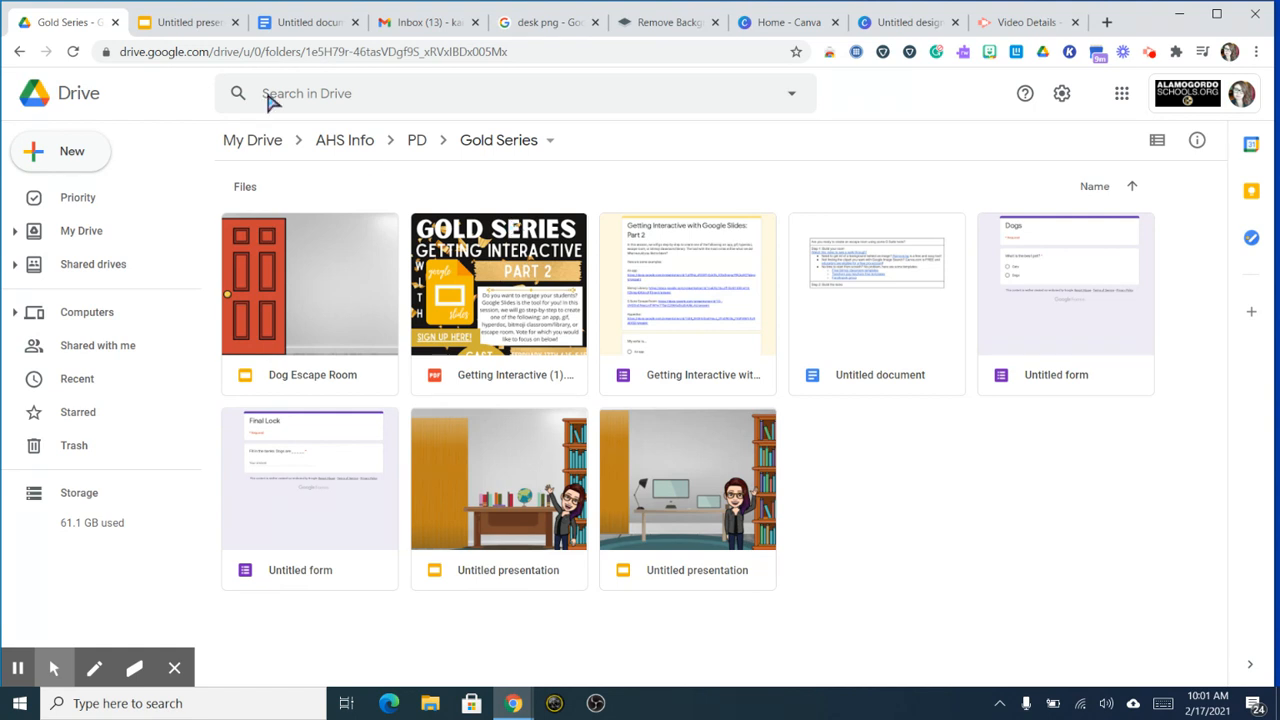
Step: Create a new blank Google Form from the New menu in the Gold Series folder
left_click(82, 165)
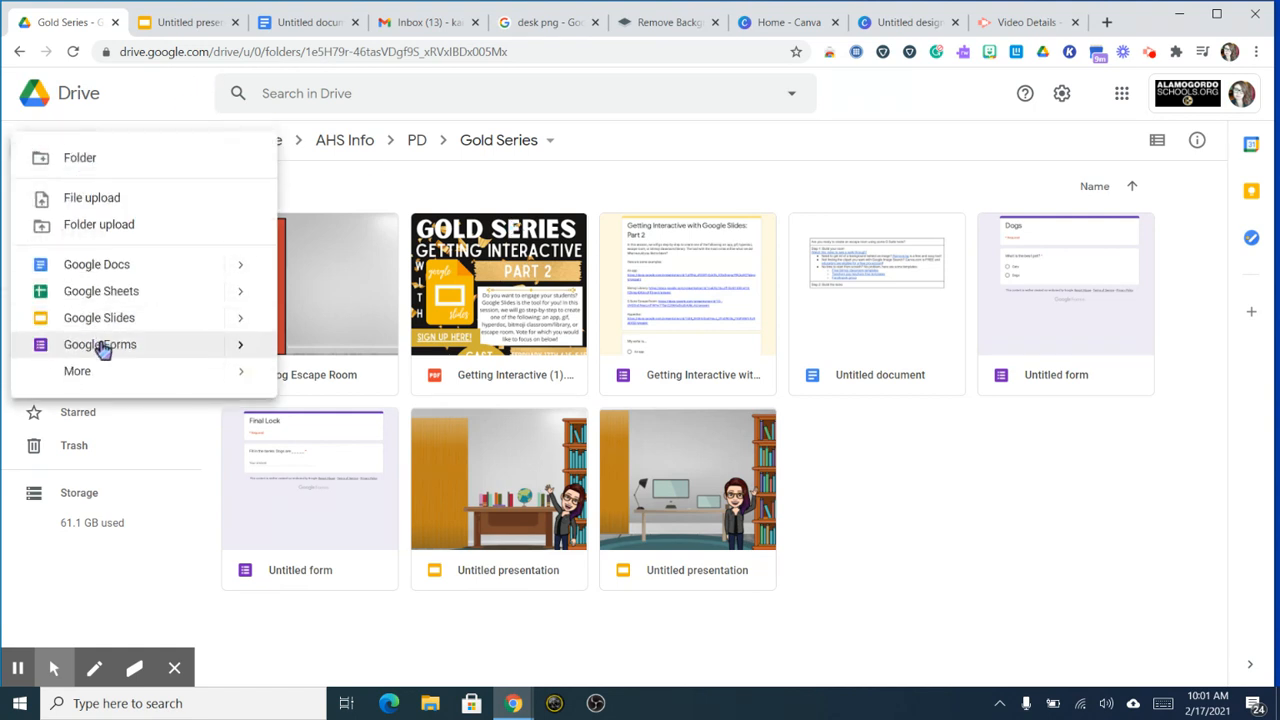
left_click(103, 345)
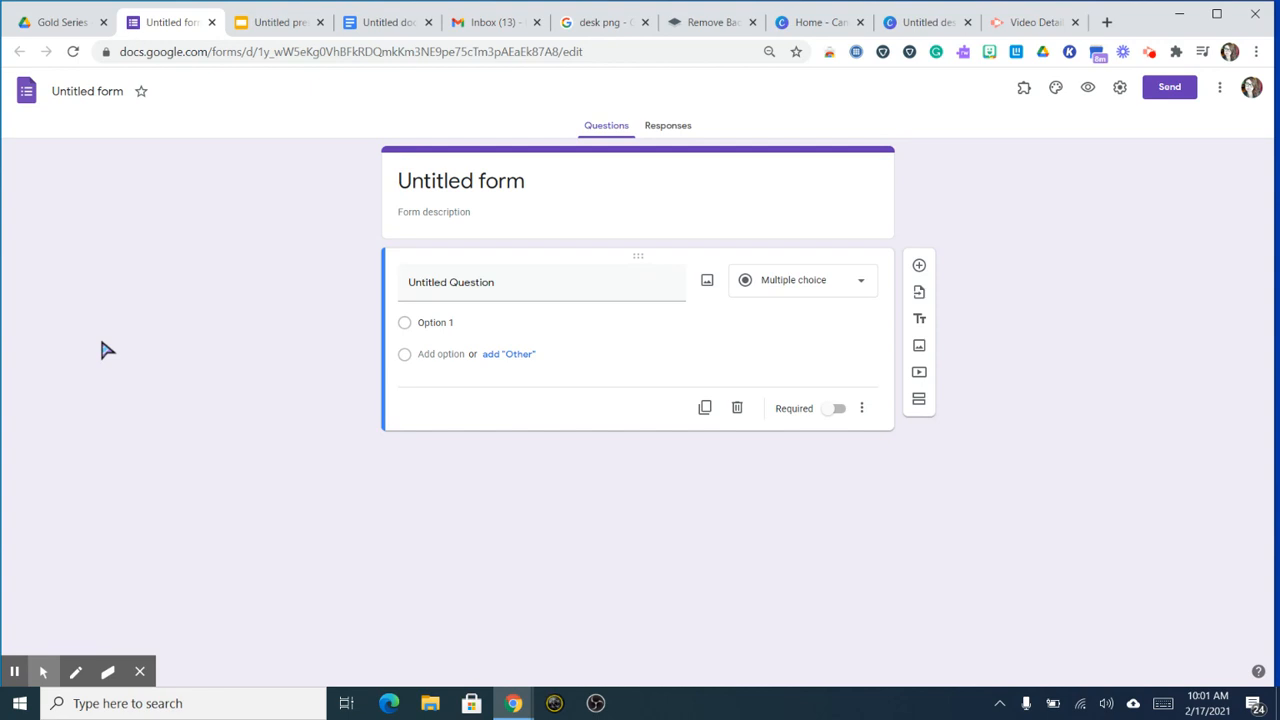
Step: Title the form 'Awesome Pets' and set the first question to 'Which is the best pet?'
left_click(430, 195)
key("BackSpace")
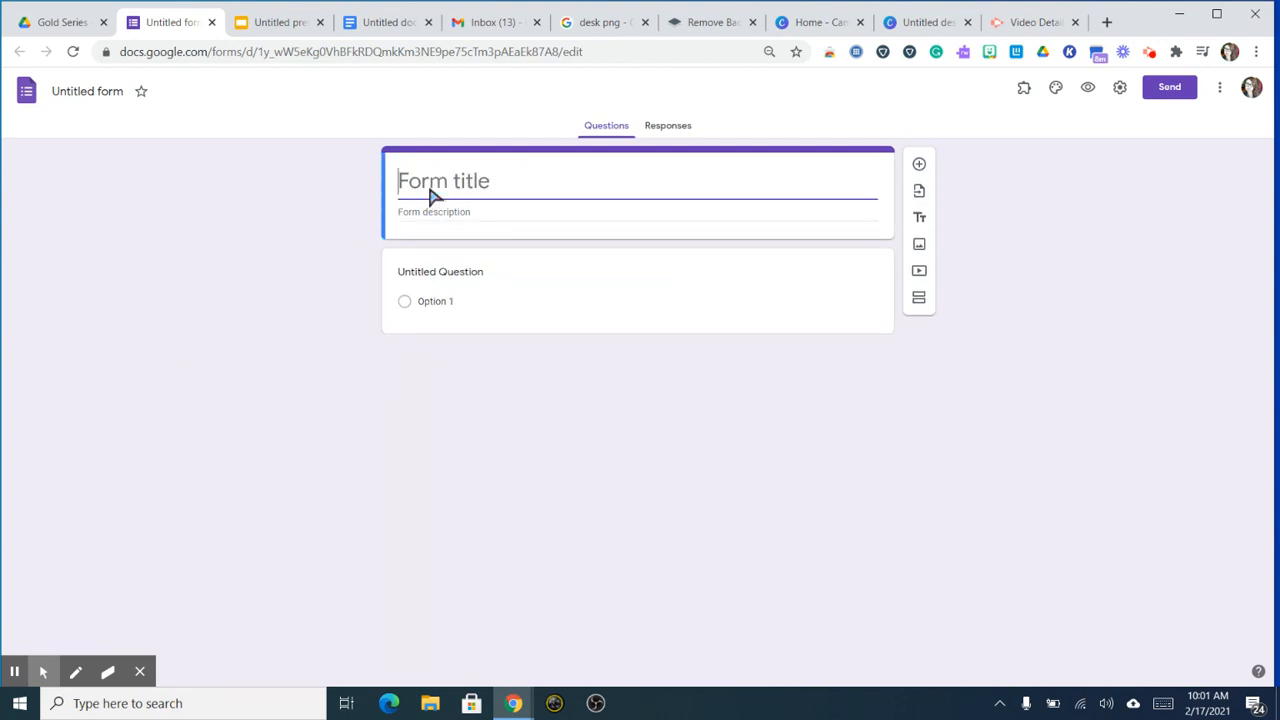
type("Best")
key("BackSpace")
key("BackSpace")
key("BackSpace")
key("BackSpace")
key("BackSpace")
type("Awesome Pets")
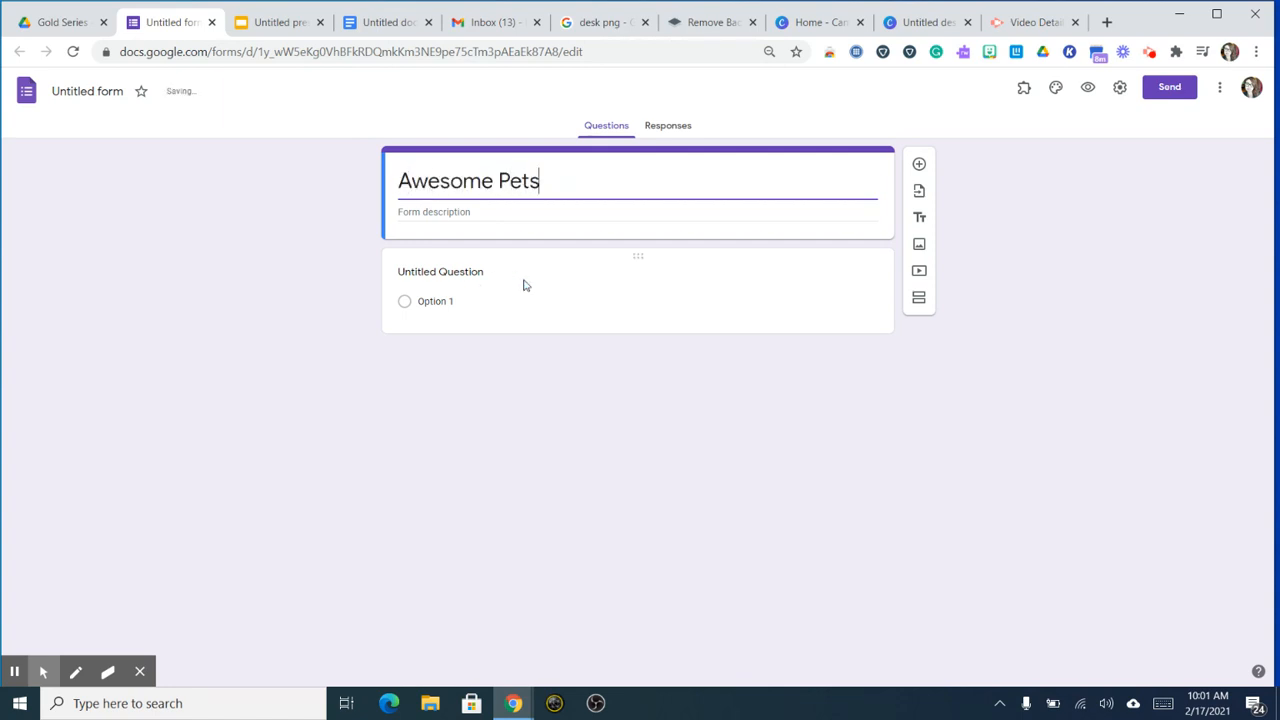
left_click(447, 280)
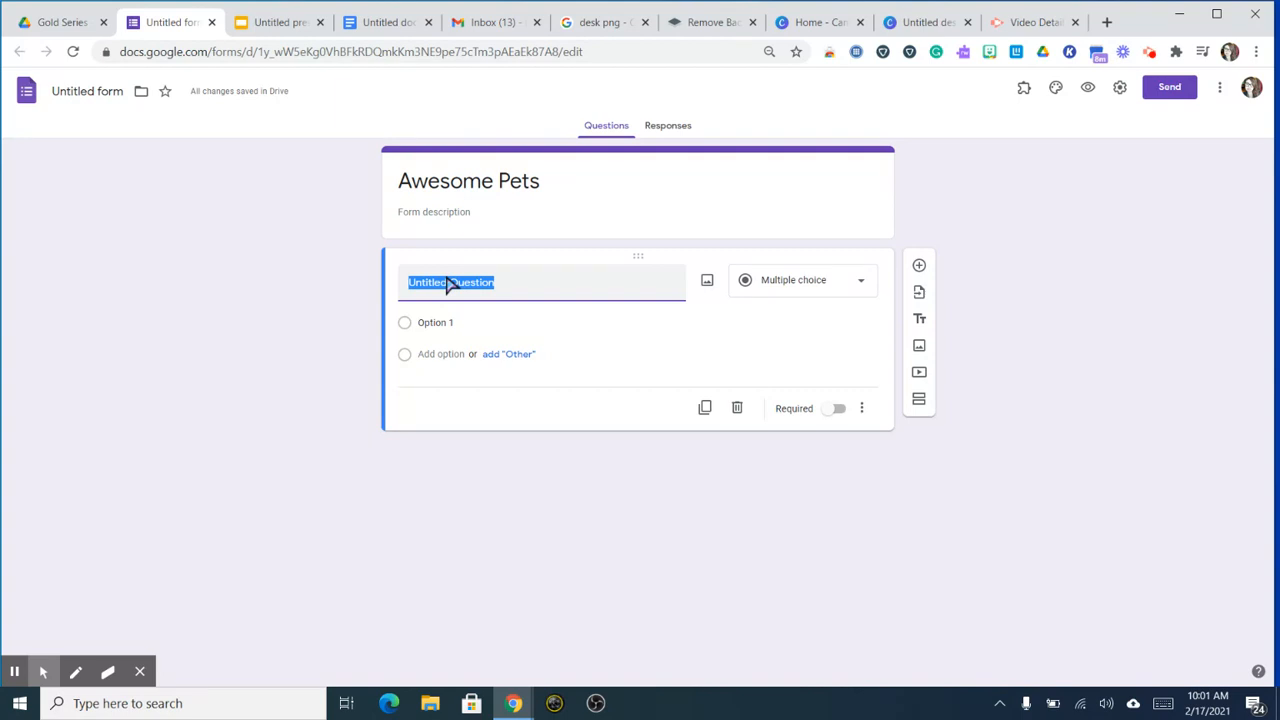
type("Which is the best pet?")
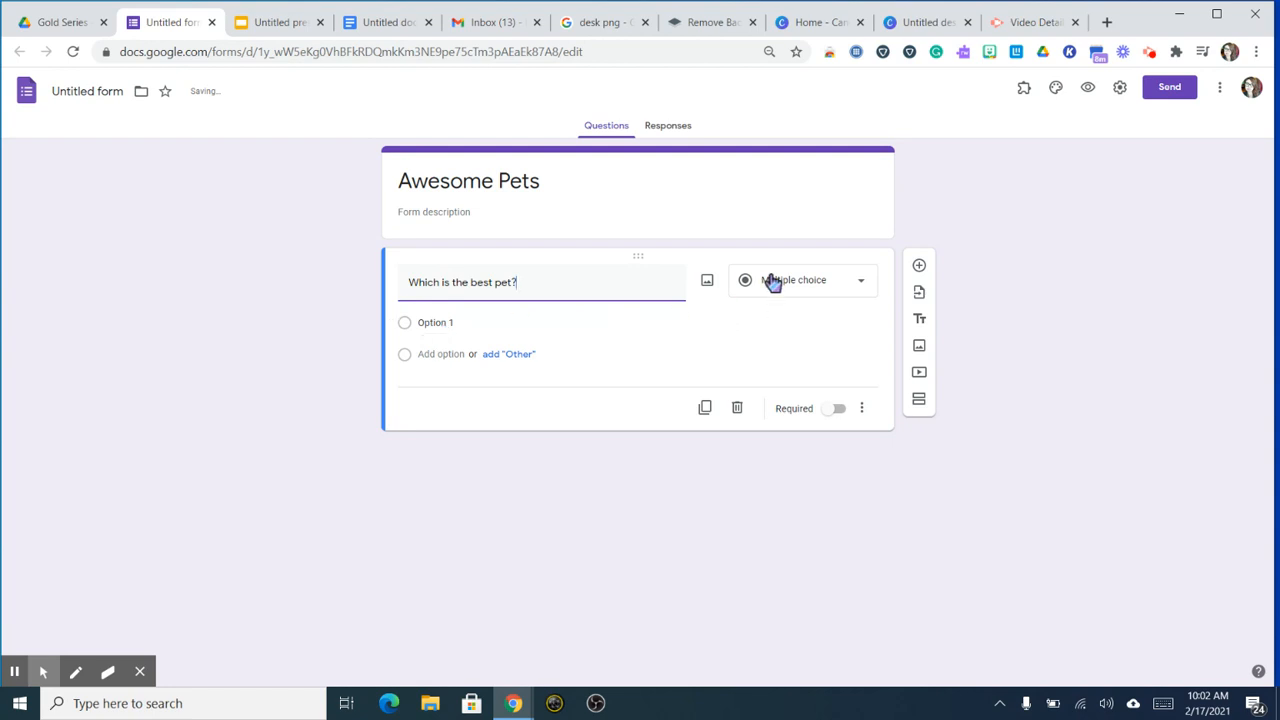
Step: Make 'Which is the best pet?' required, with multiple-choice options Cats and Dogs
left_click(835, 410)
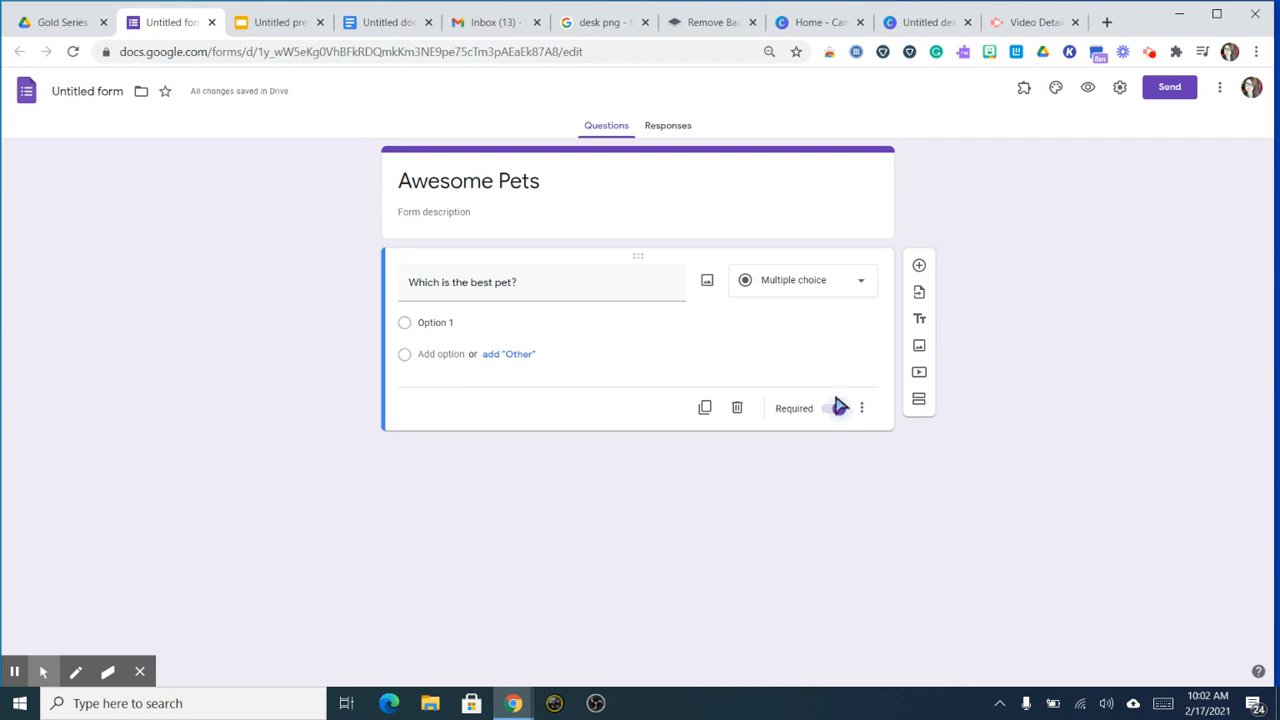
left_click(491, 332)
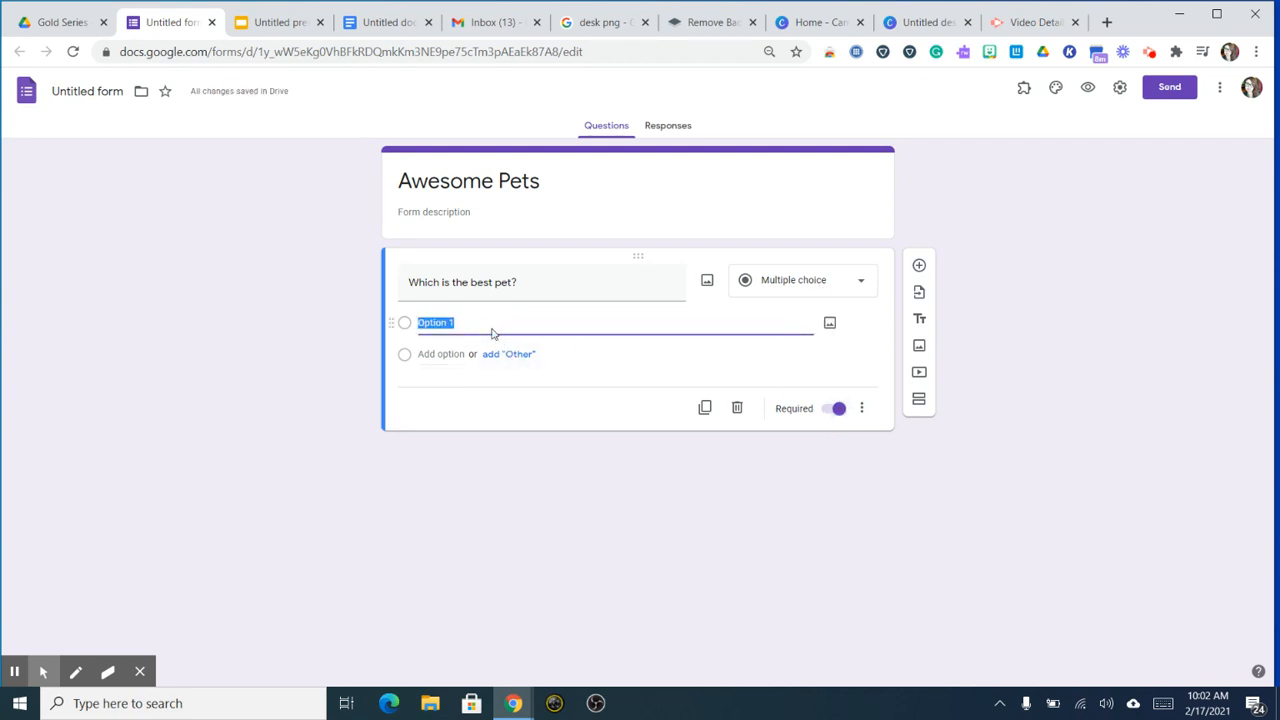
type("Cats")
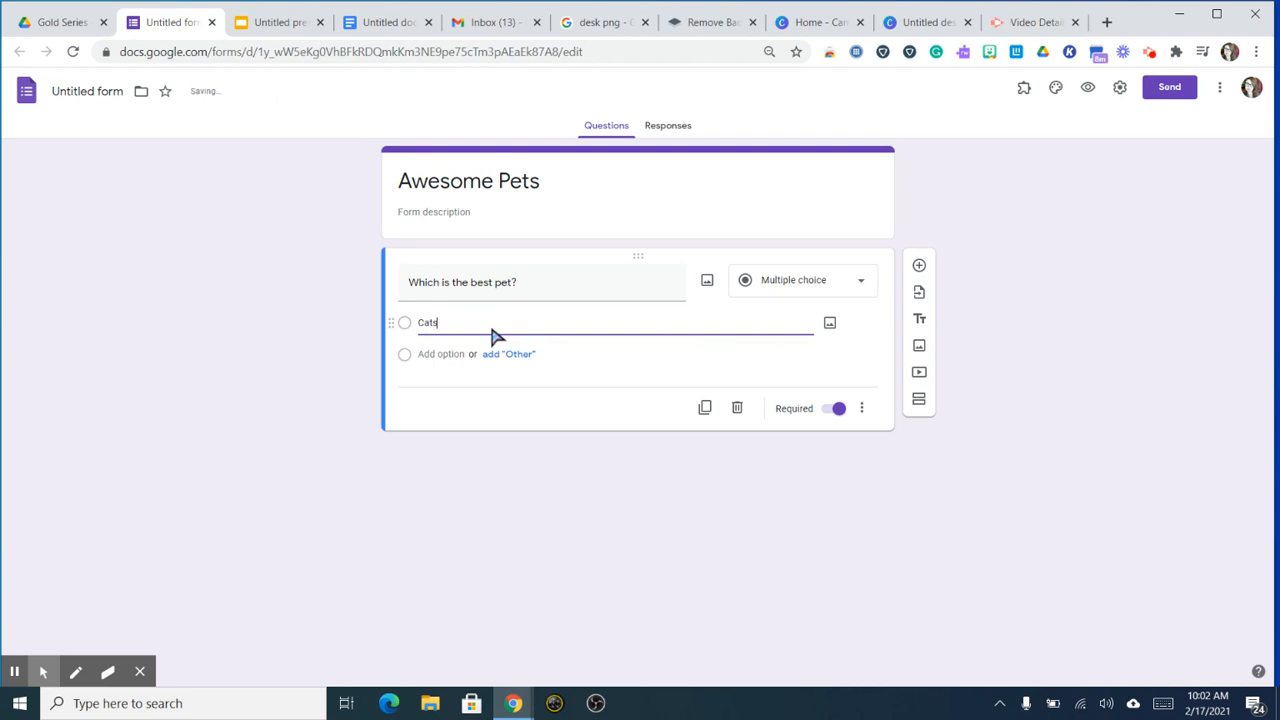
left_click(448, 378)
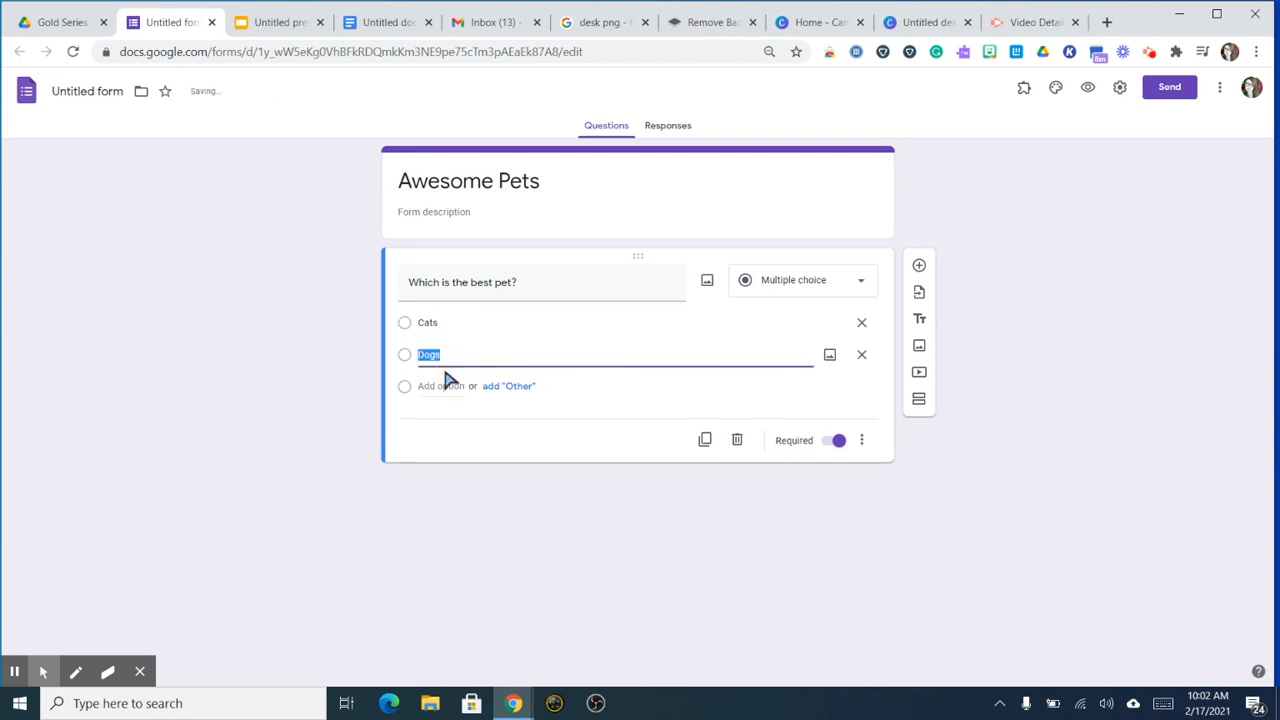
left_click(1033, 219)
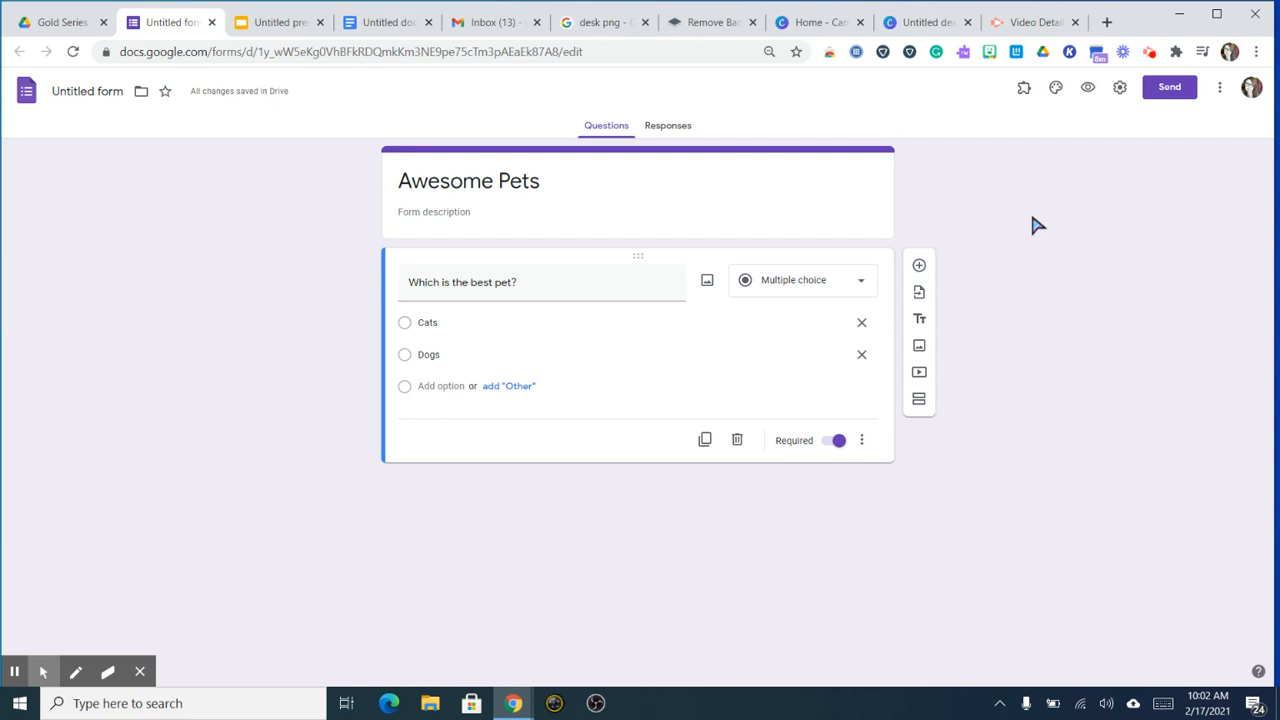
Step: Add a new section titled 'Woohoo you got it!' after the pet question
left_click(921, 405)
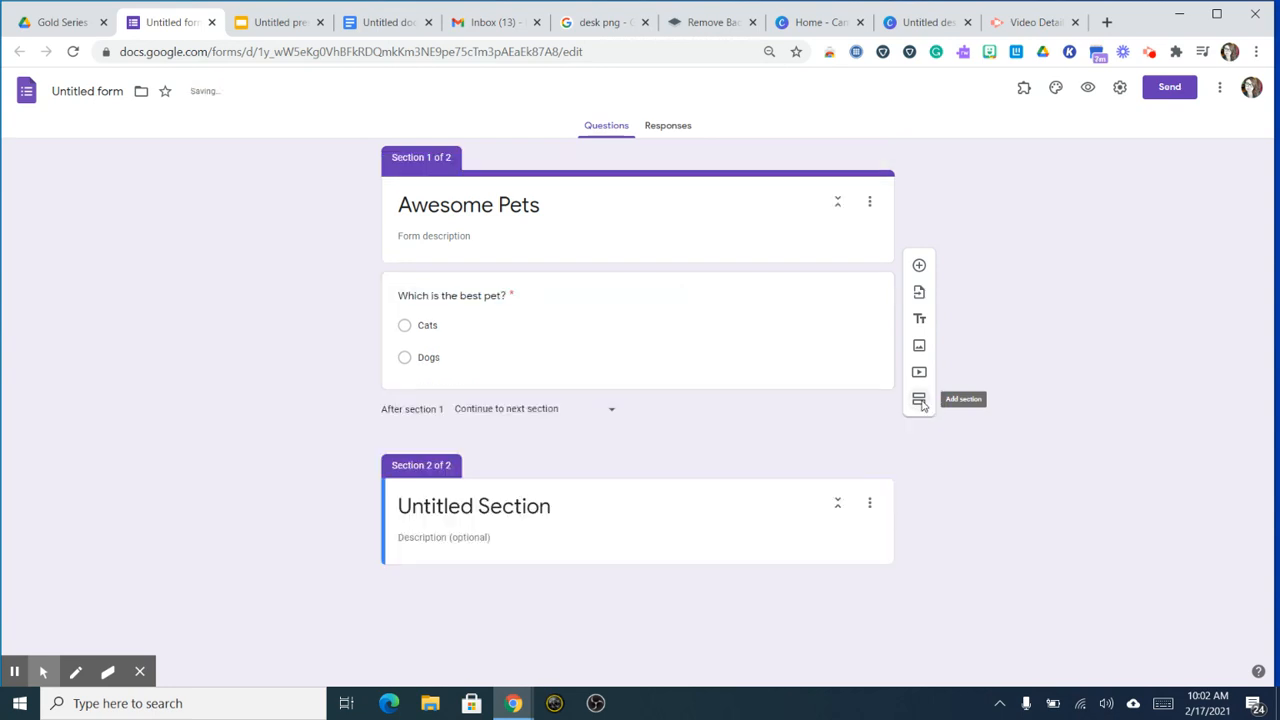
left_click(522, 507)
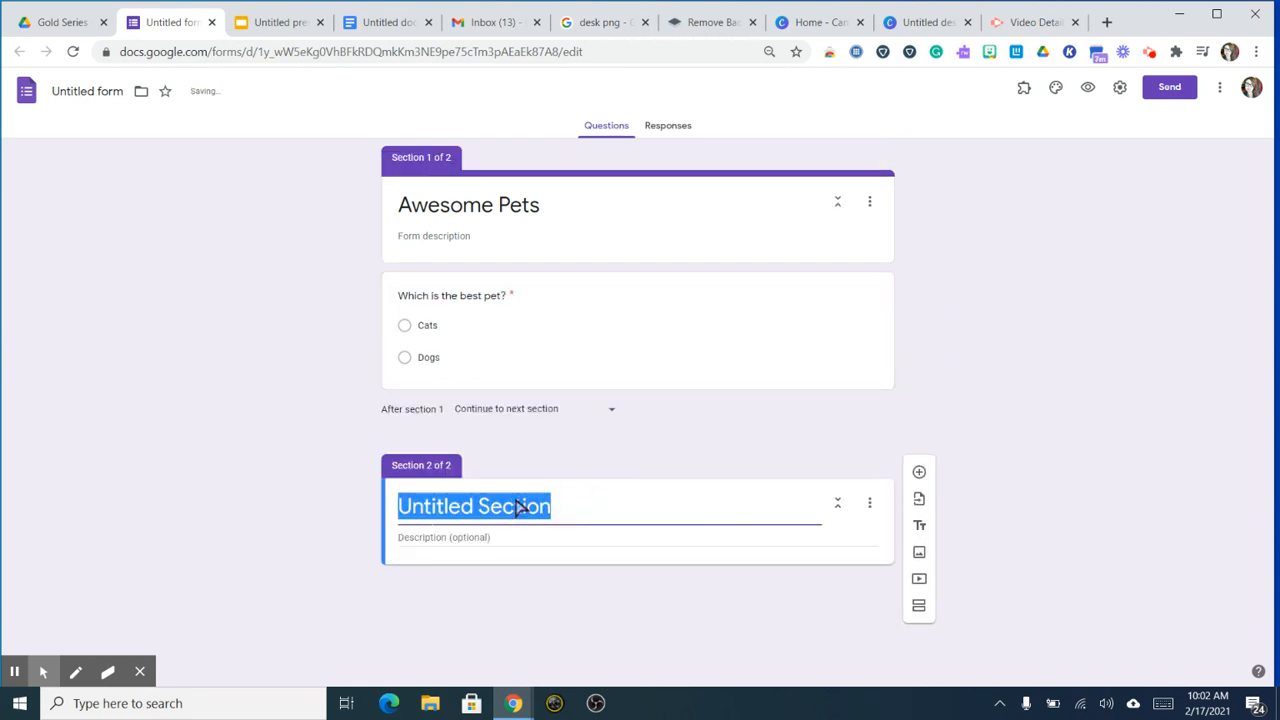
type("Woohoo yu go")
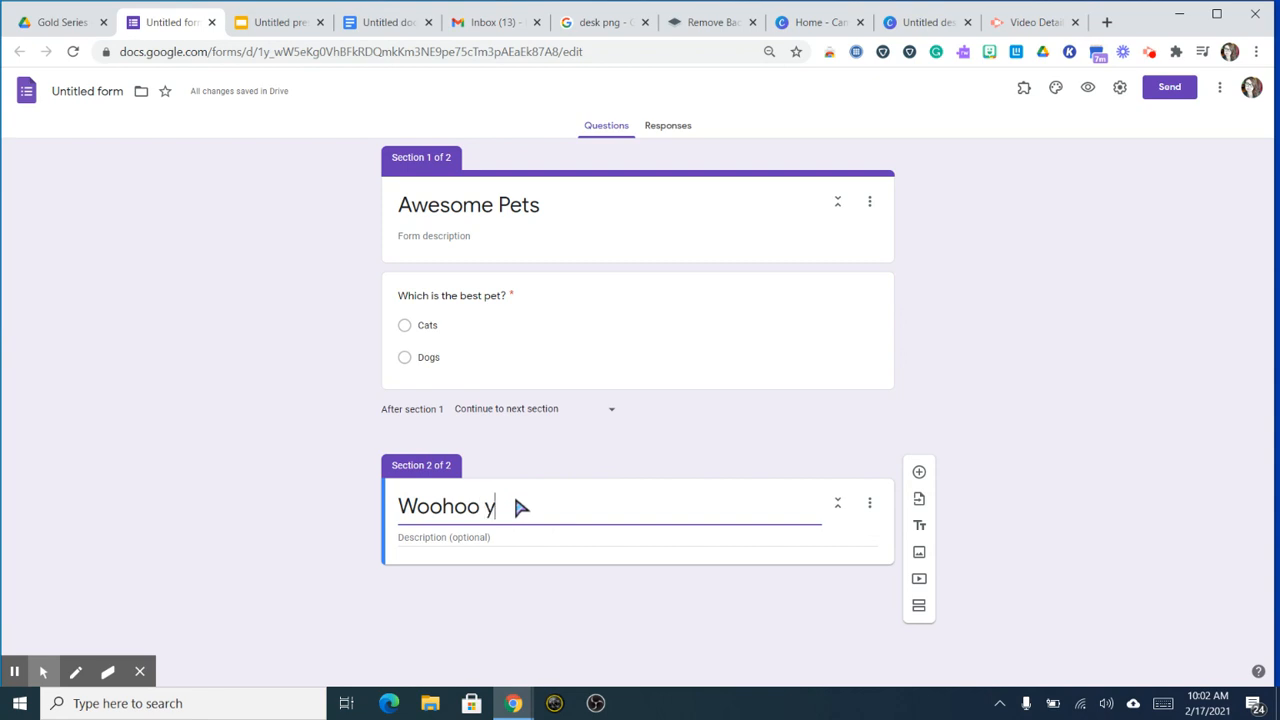
key("BackSpace")
key("BackSpace")
key("BackSpace")
key("BackSpace")
type("ou go")
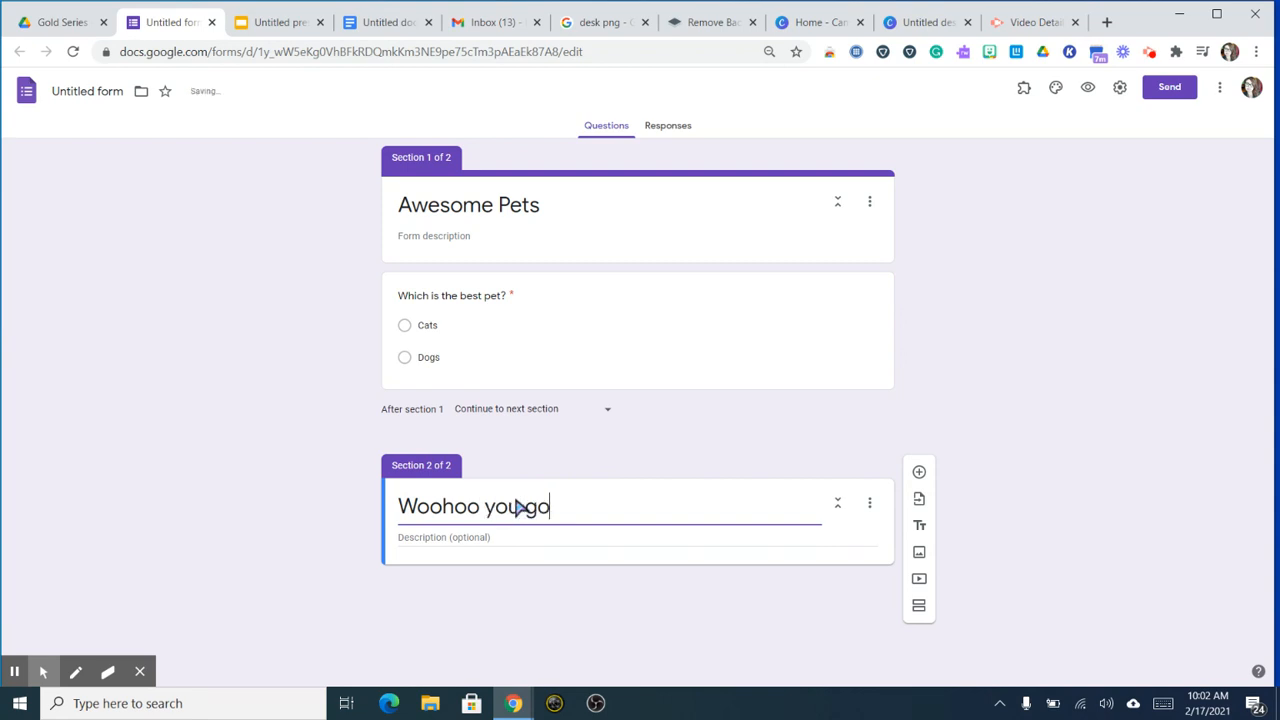
type("t it!")
Step: Insert a thumbs-up image from a 'happy emoji' web search, then add another section
left_click(918, 555)
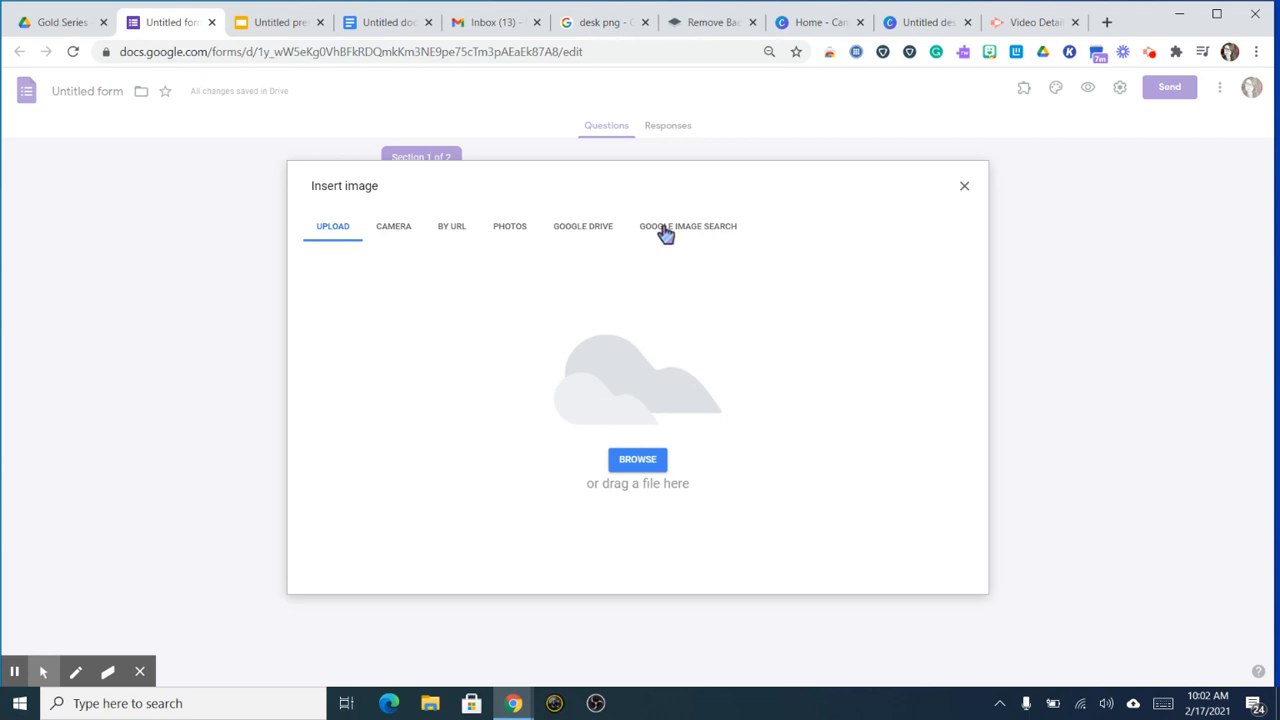
left_click(662, 233)
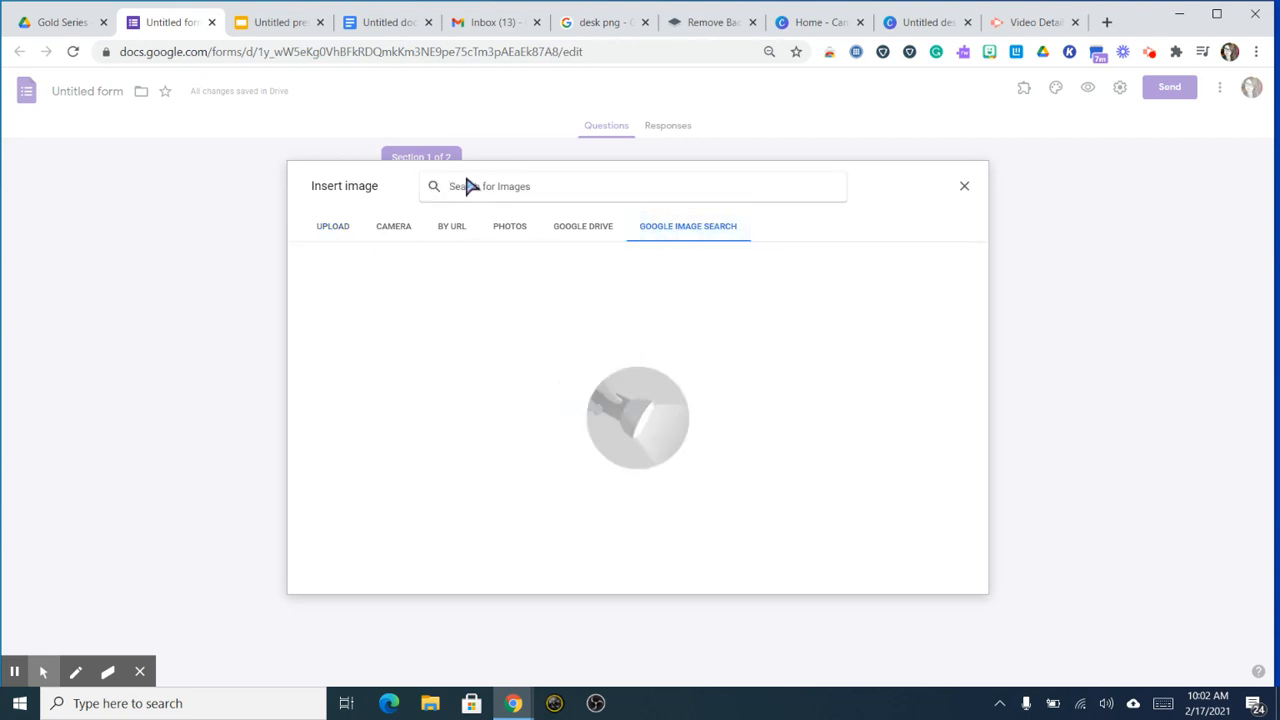
type("happy em")
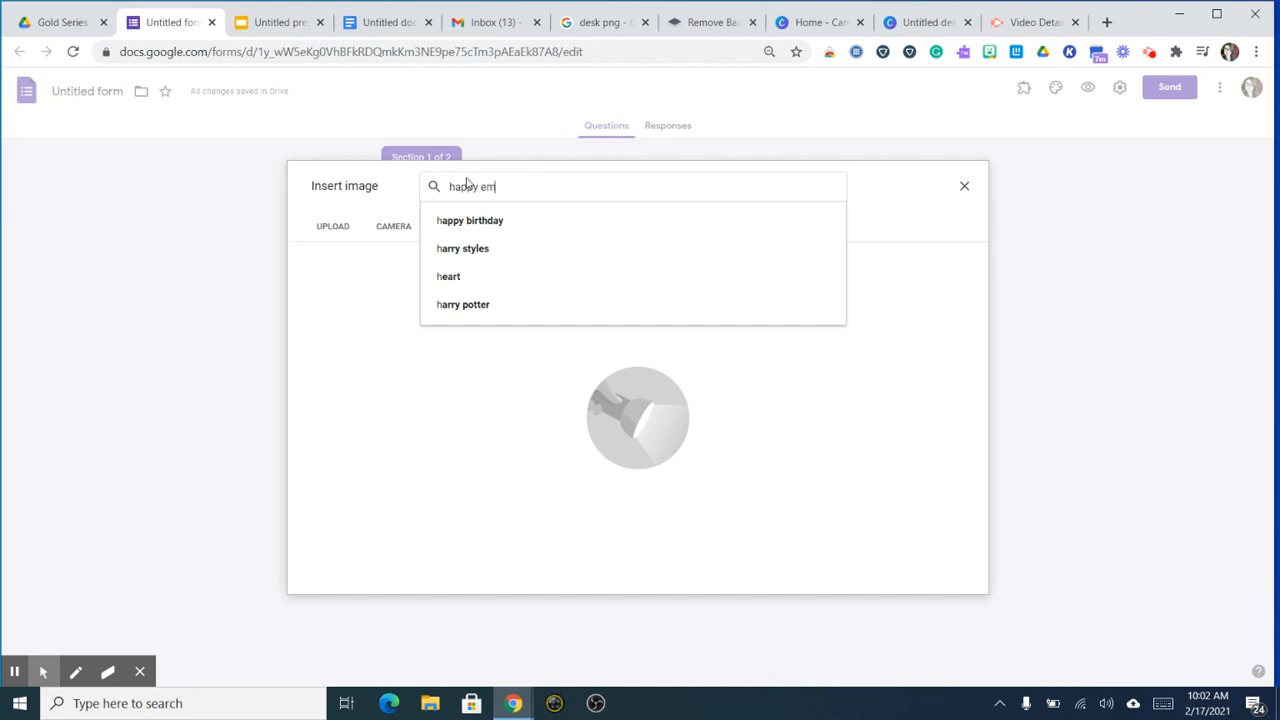
type("oji")
key("Return")
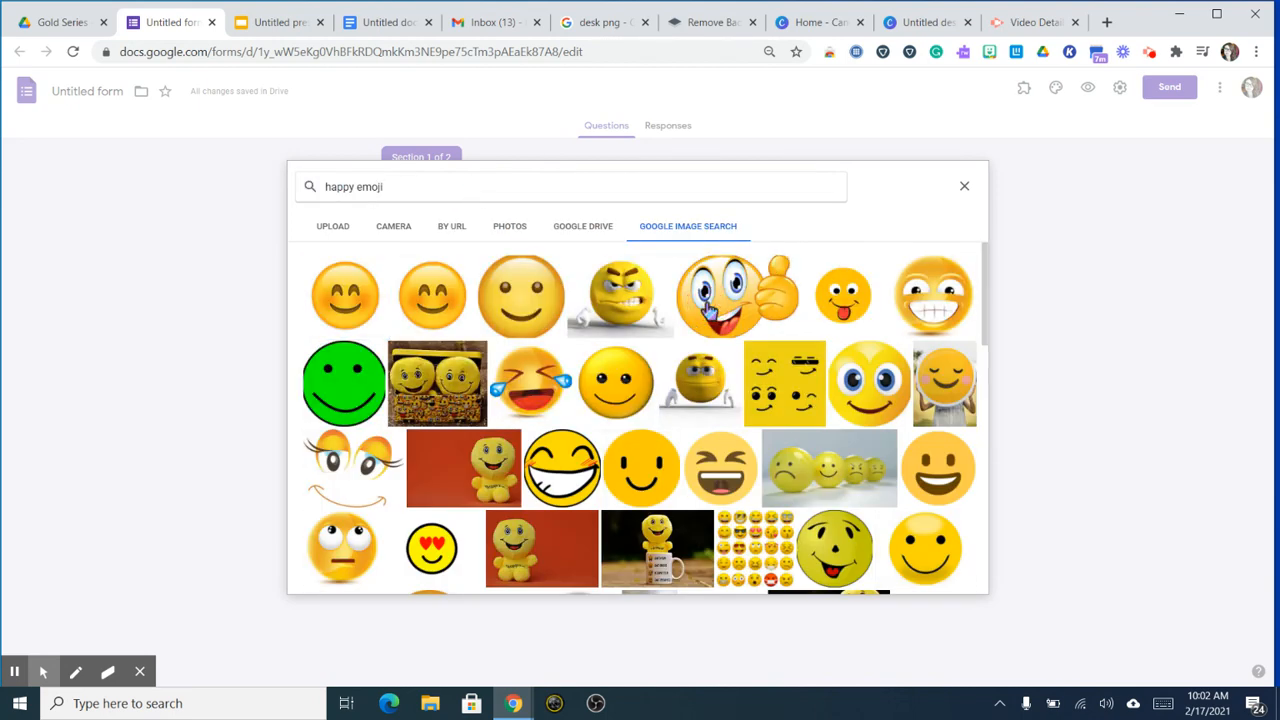
left_click(708, 305)
left_click(953, 578)
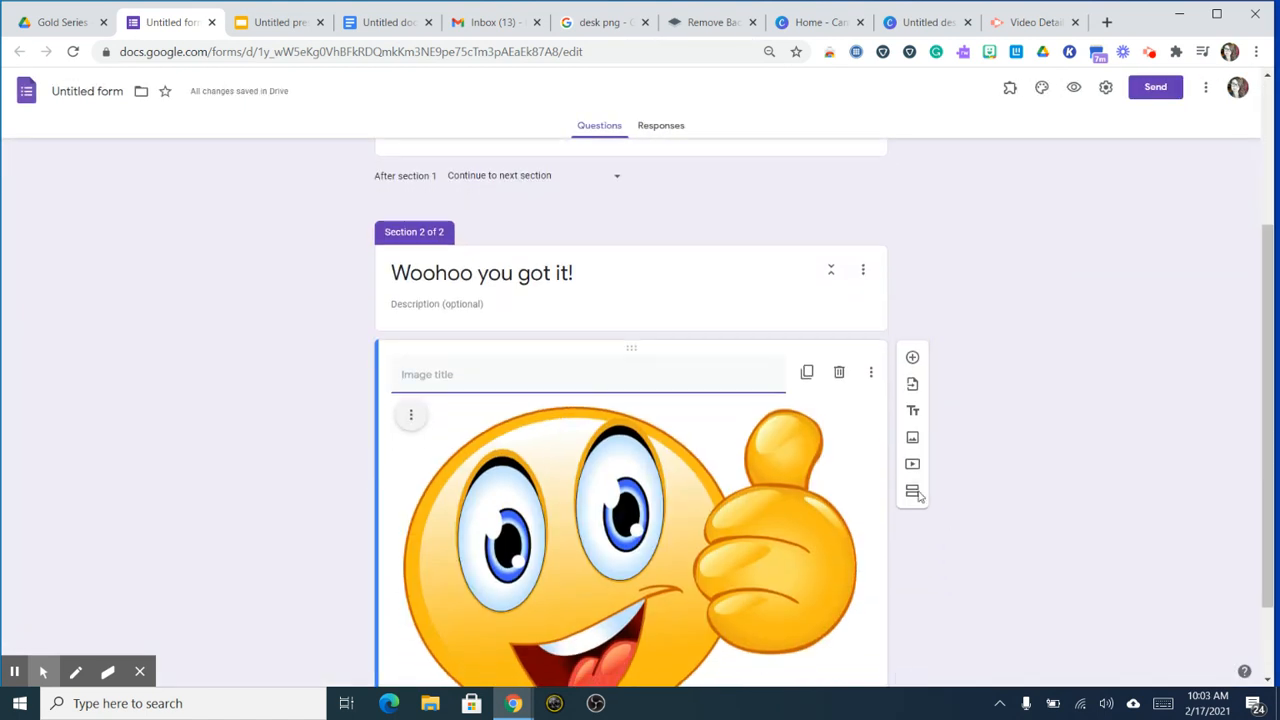
left_click(913, 492)
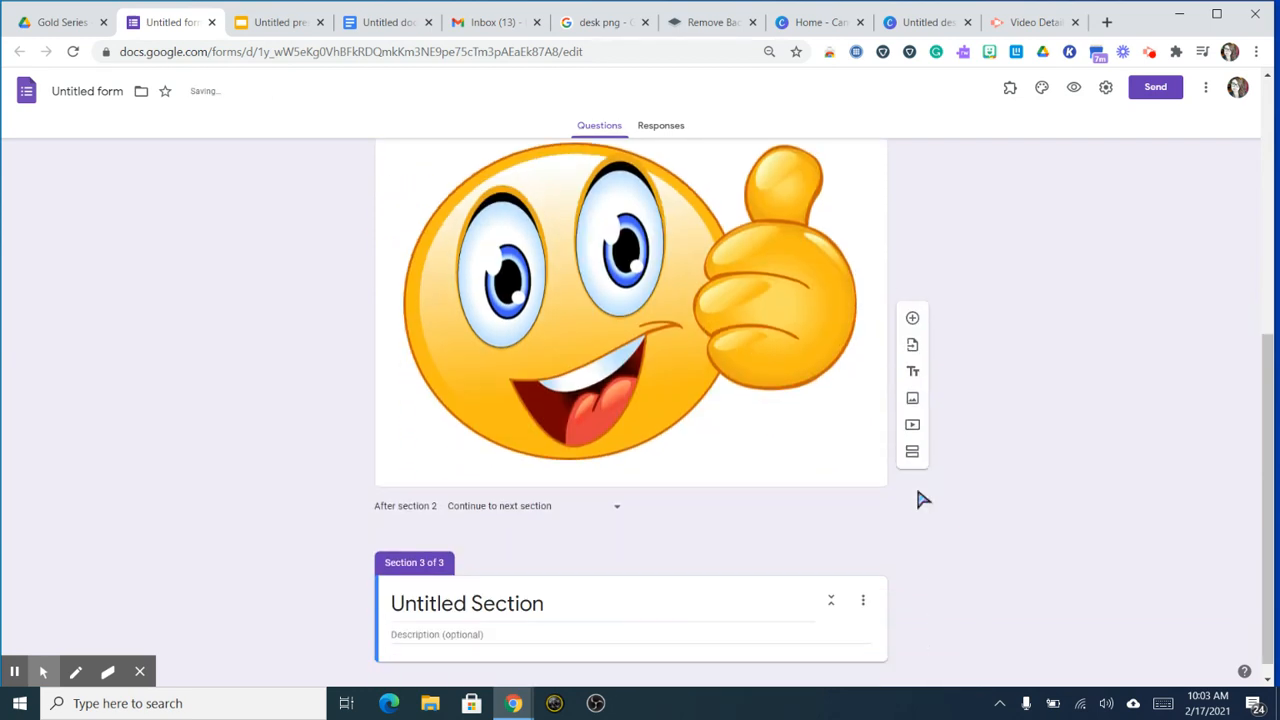
Step: Title the third section 'Uh oh, try again!' and insert a crying emoji found by searching 'sad emoji'
left_click(553, 590)
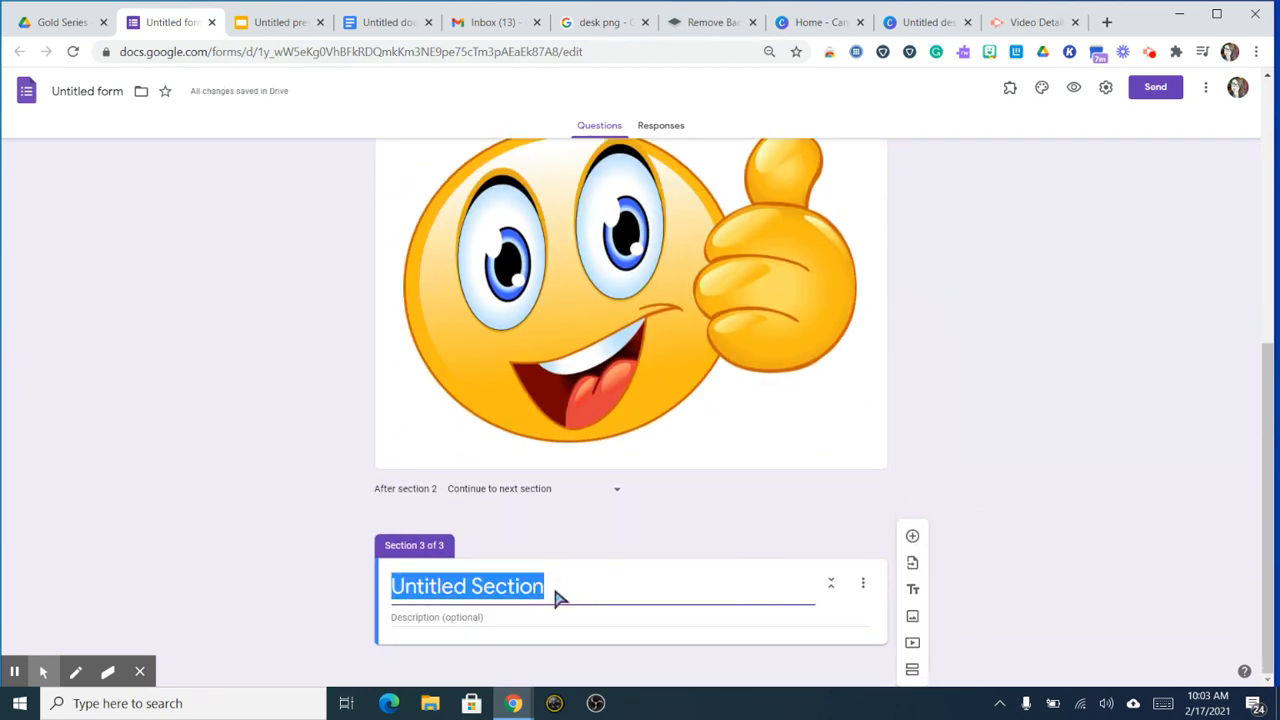
type("U")
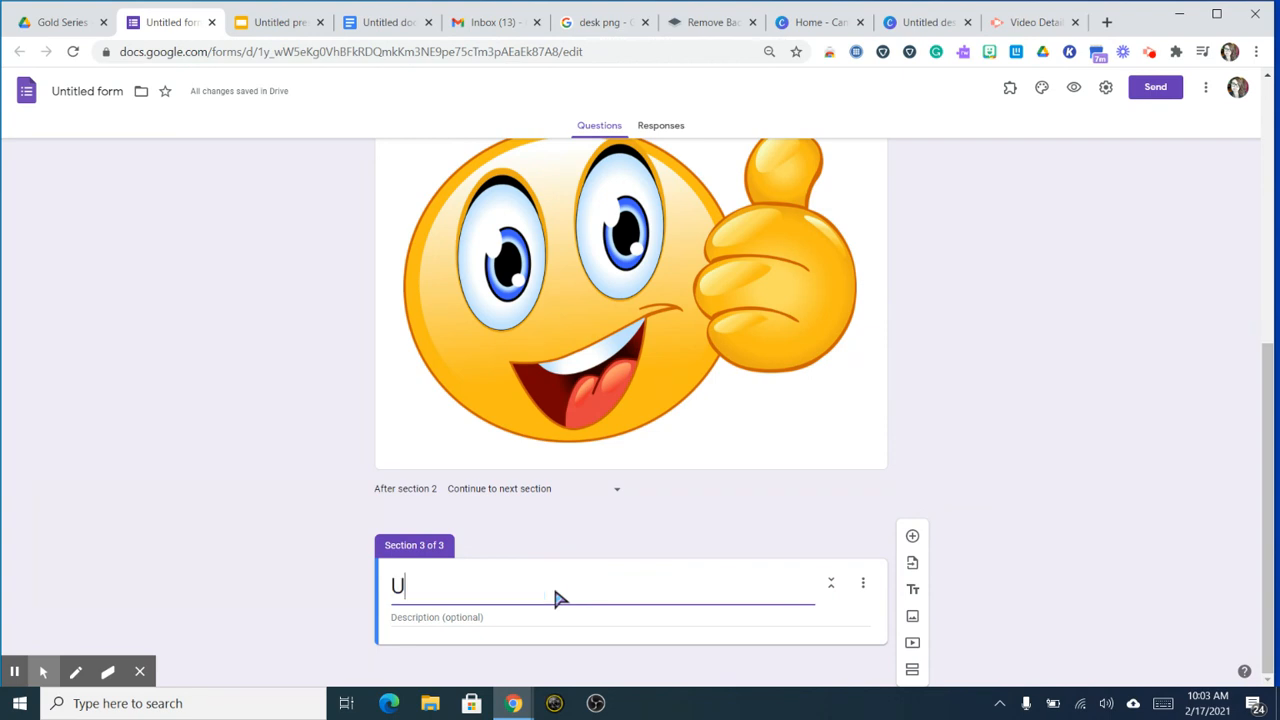
type("h oh")
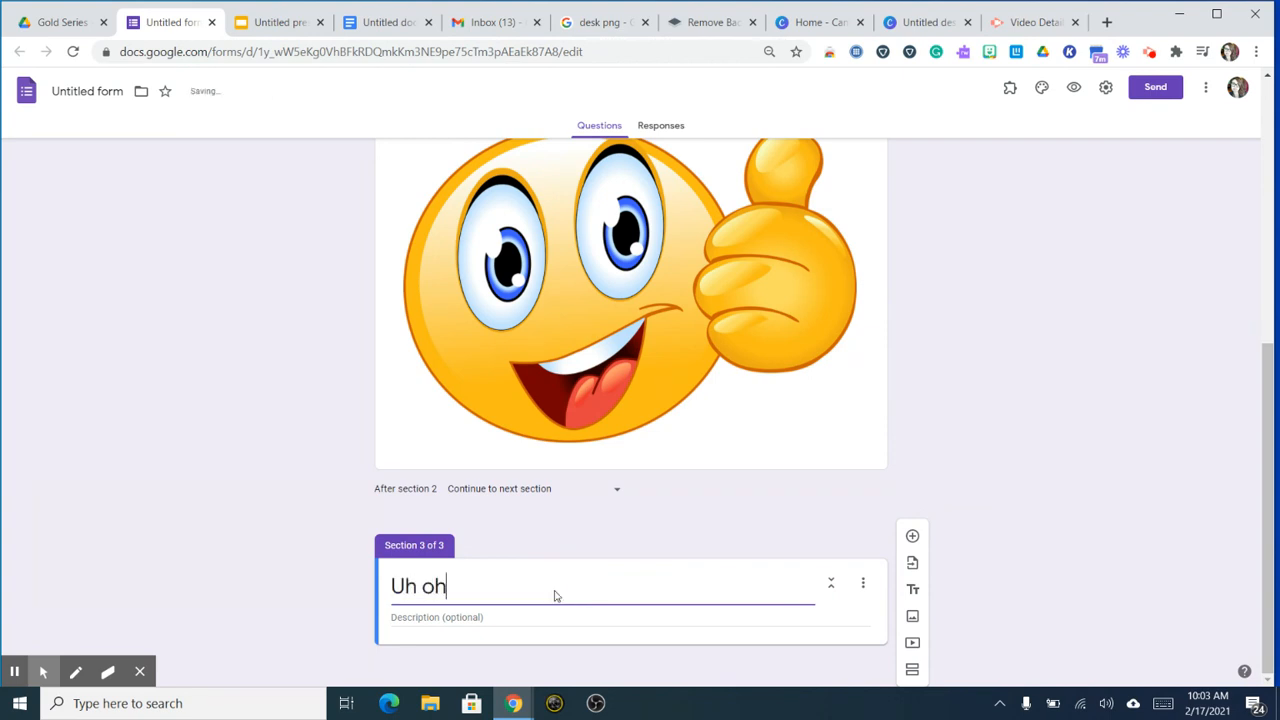
type(", try again!")
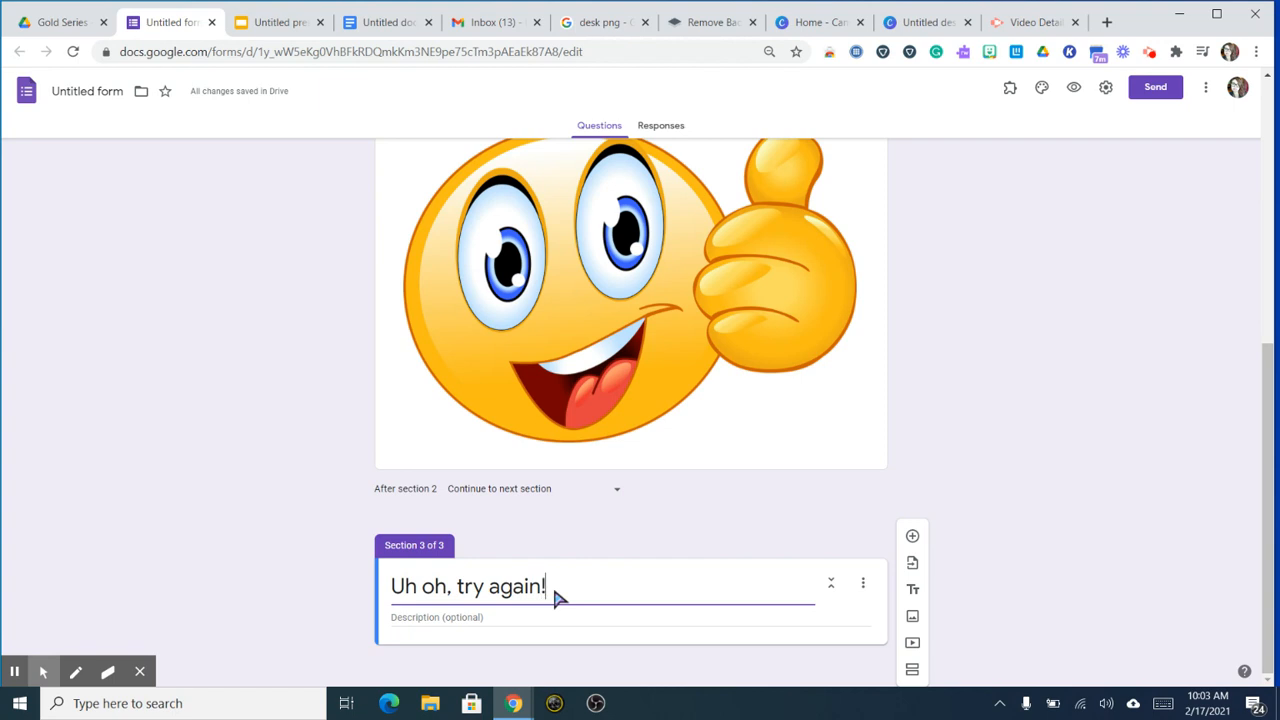
left_click(912, 614)
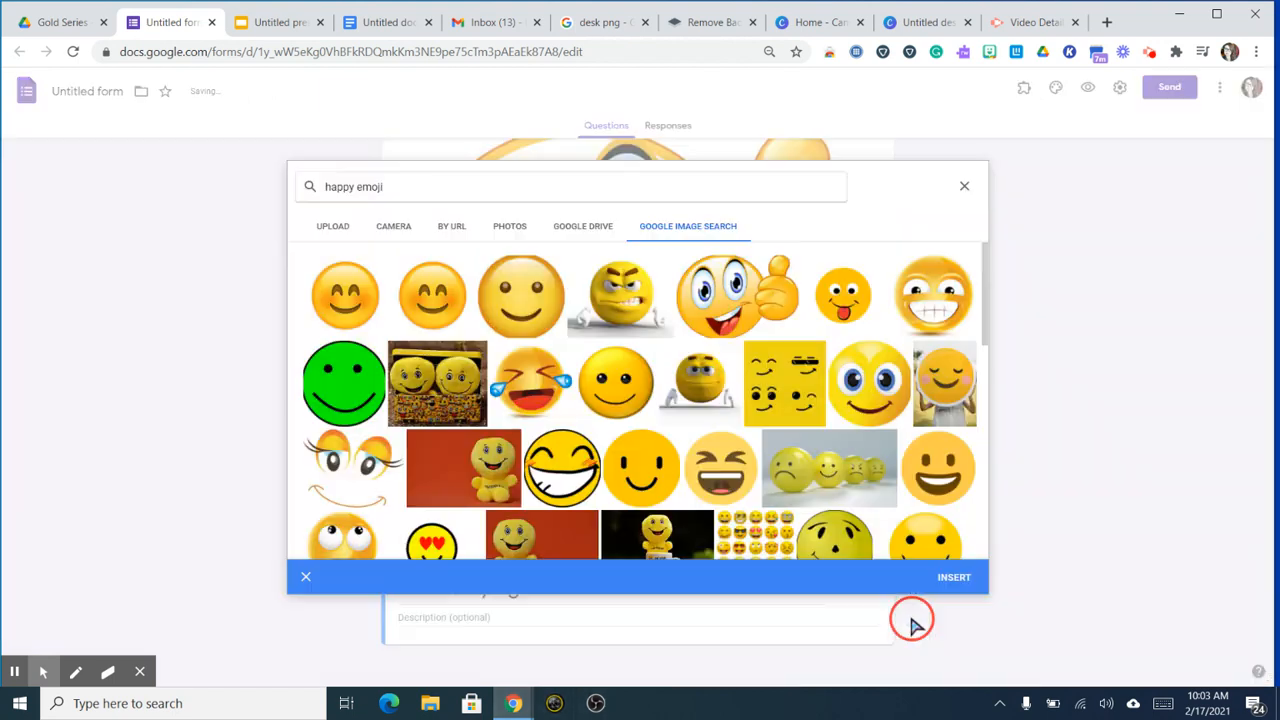
triple_click(414, 196)
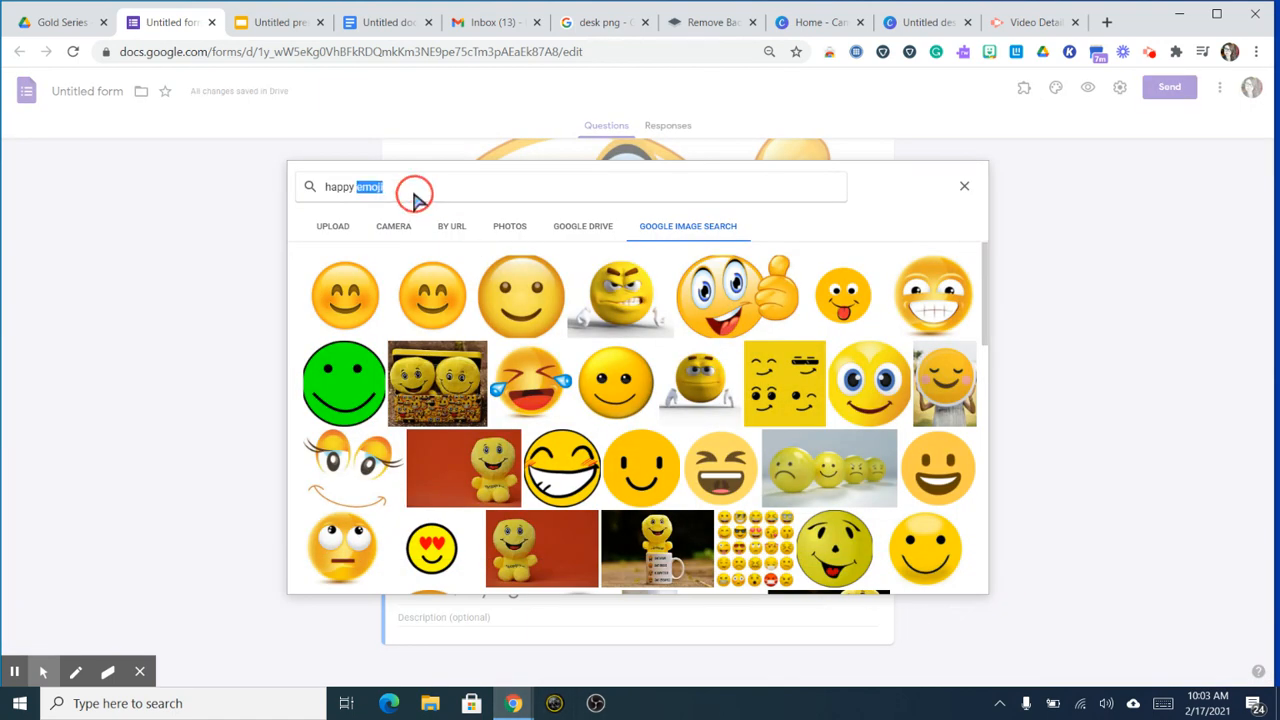
type("sad emoji")
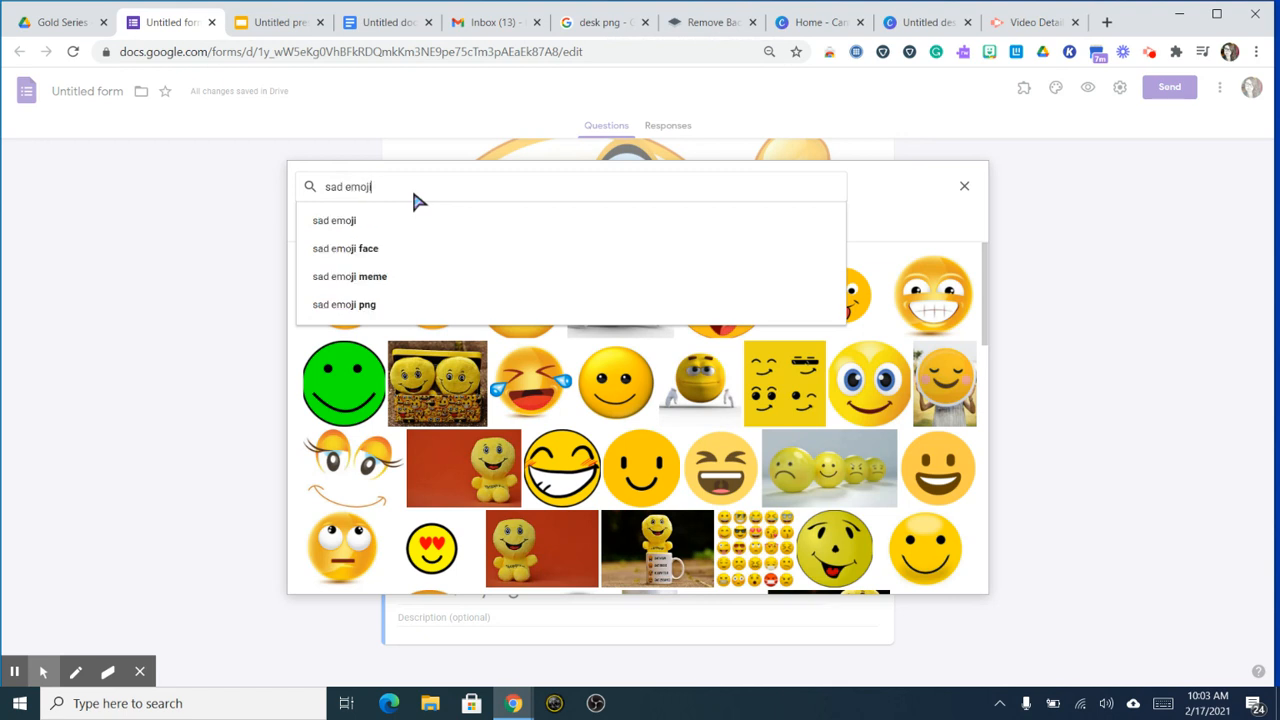
key("Return")
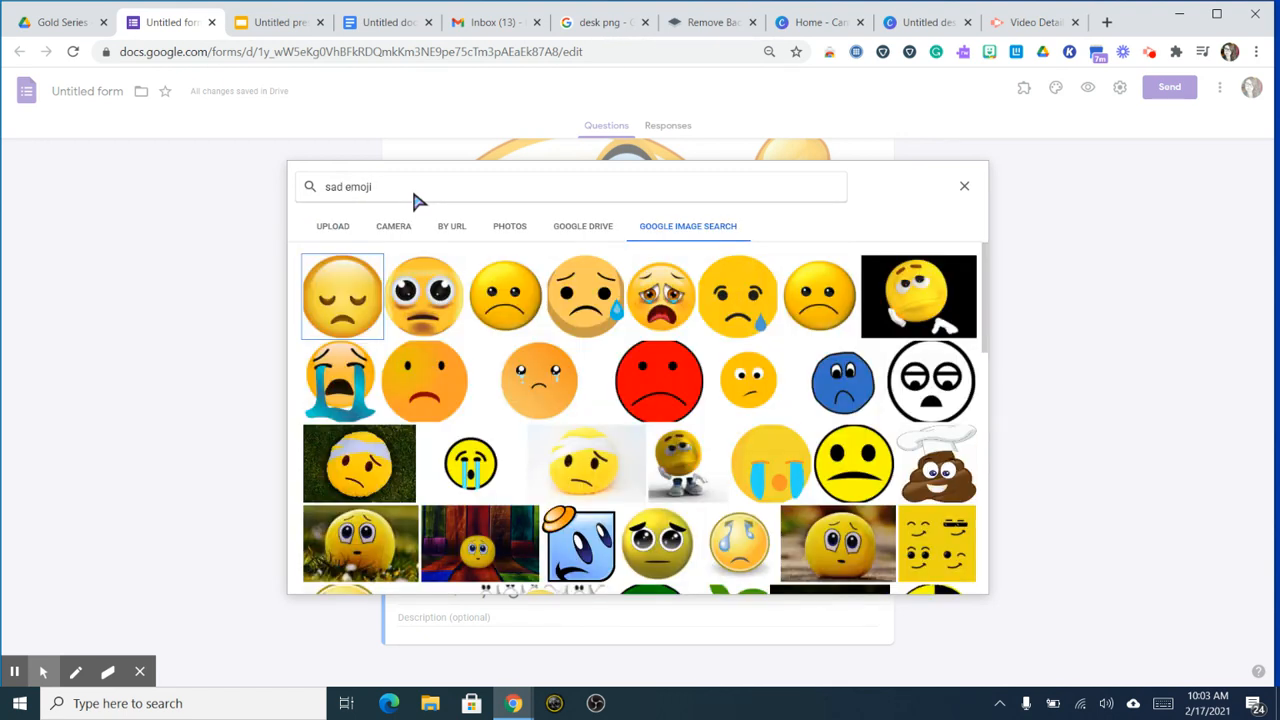
left_click(325, 388)
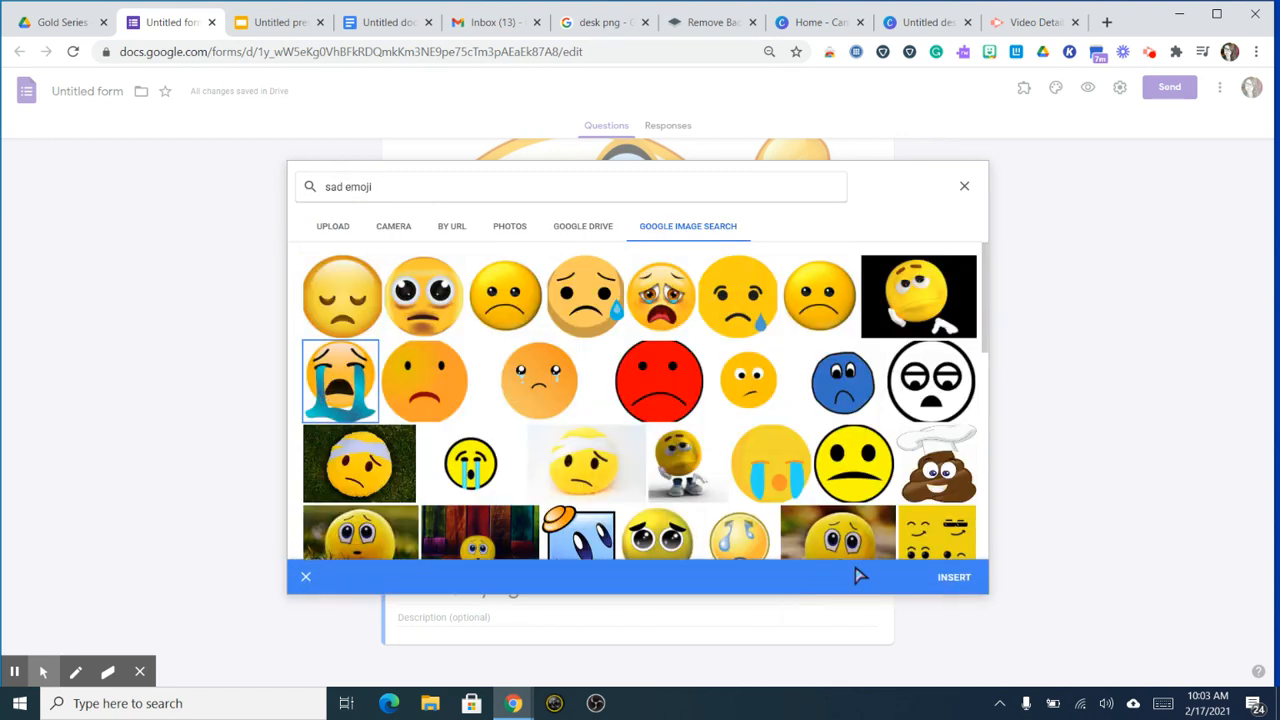
left_click(952, 580)
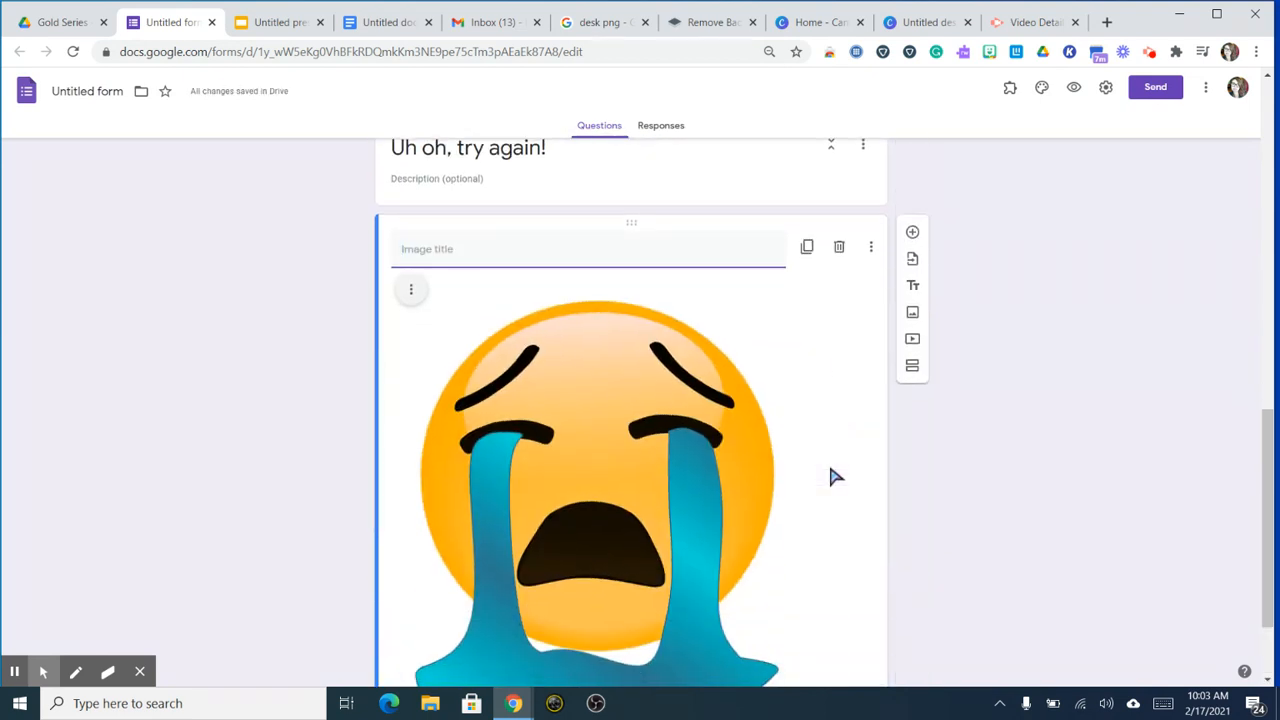
Step: Turn on answer-based branching: Cats goes to section 3 'Uh oh, try again!', Dogs to section 2
scroll(836, 477, "up", 10)
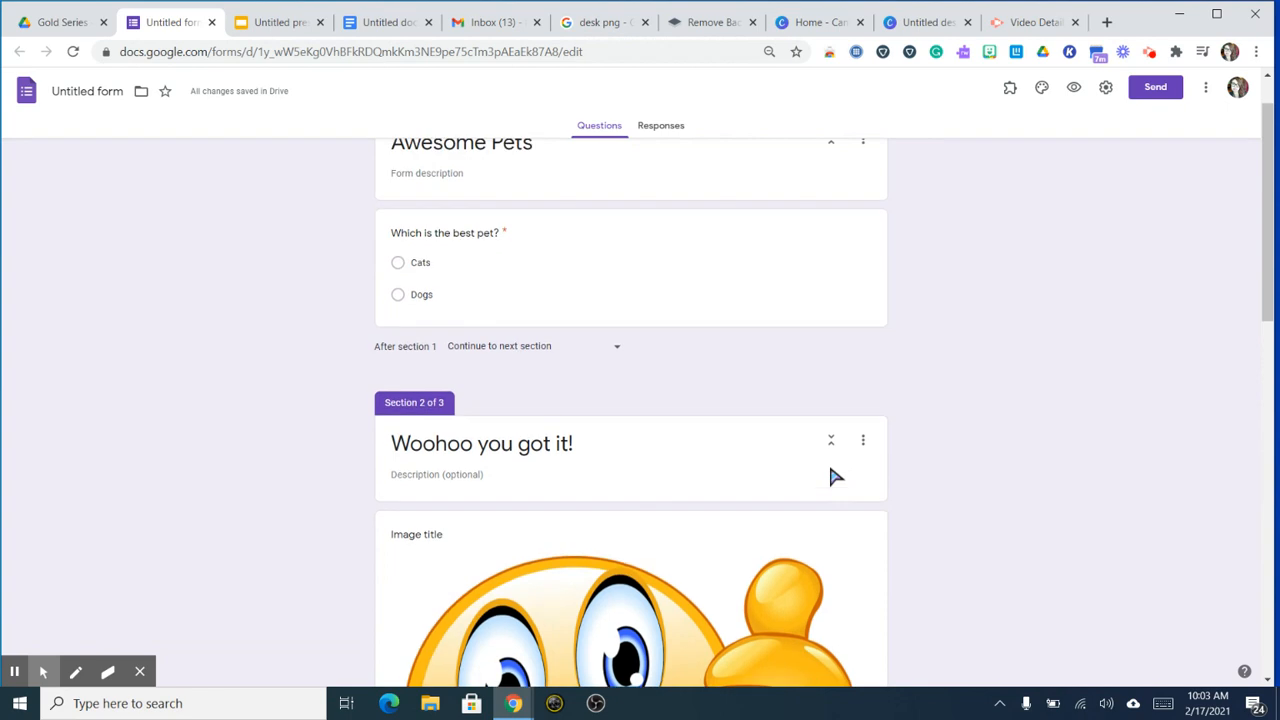
scroll(836, 477, "up", 1)
left_click(778, 362)
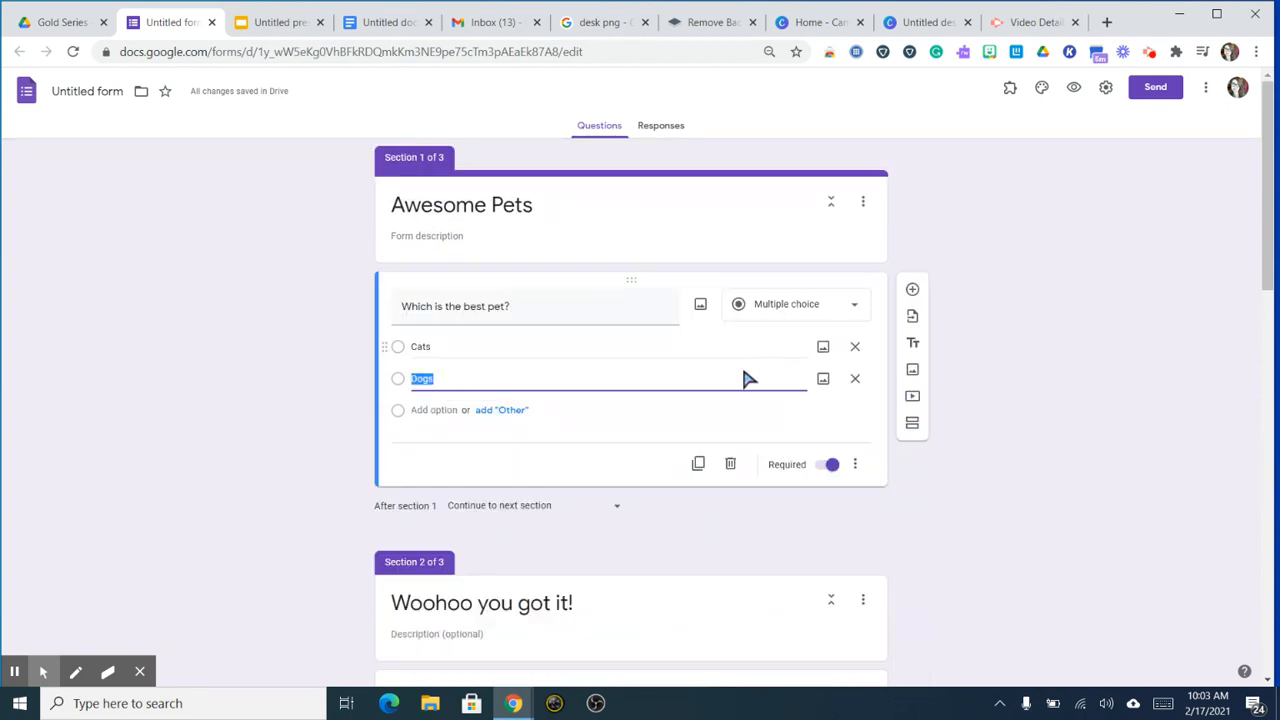
left_click(856, 466)
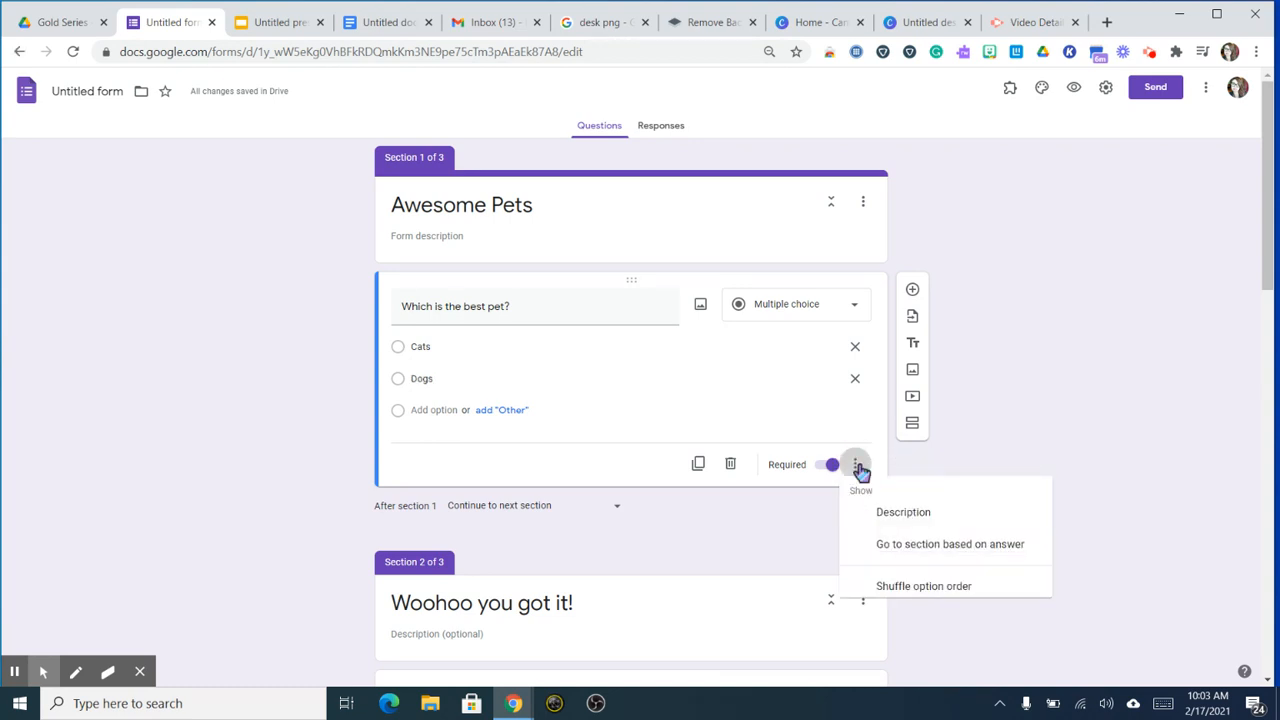
left_click(964, 558)
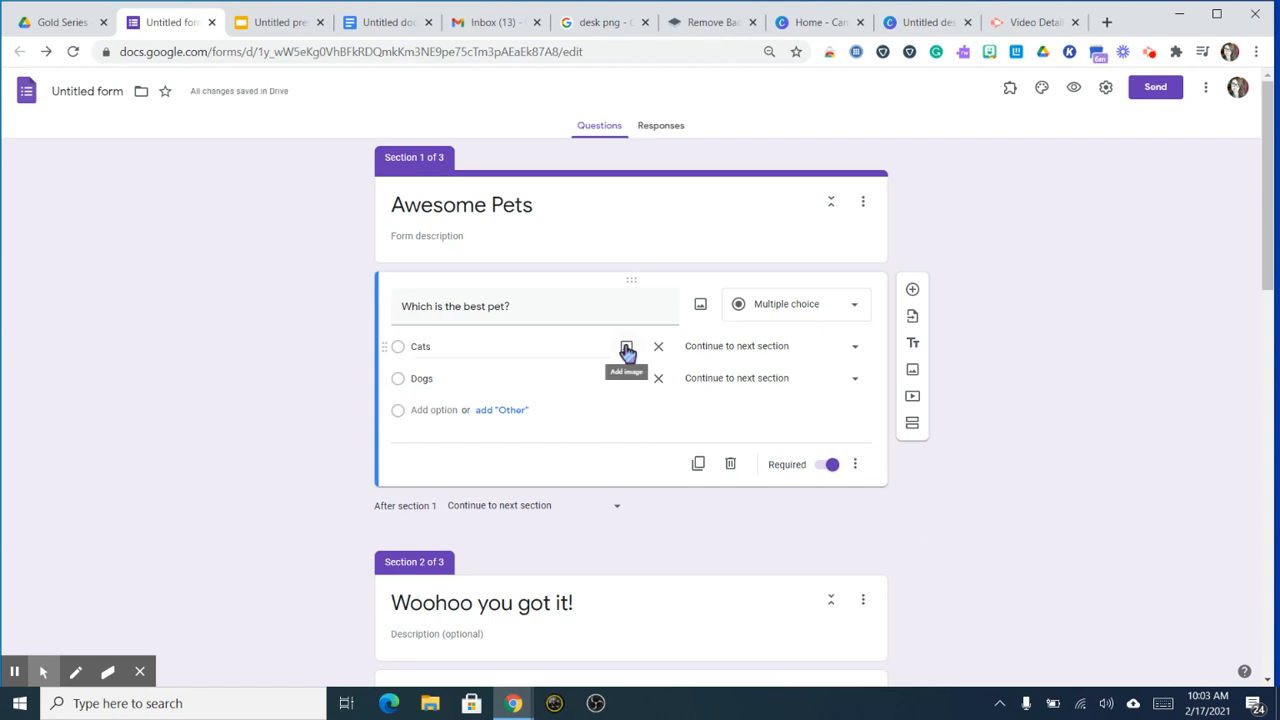
left_click(695, 350)
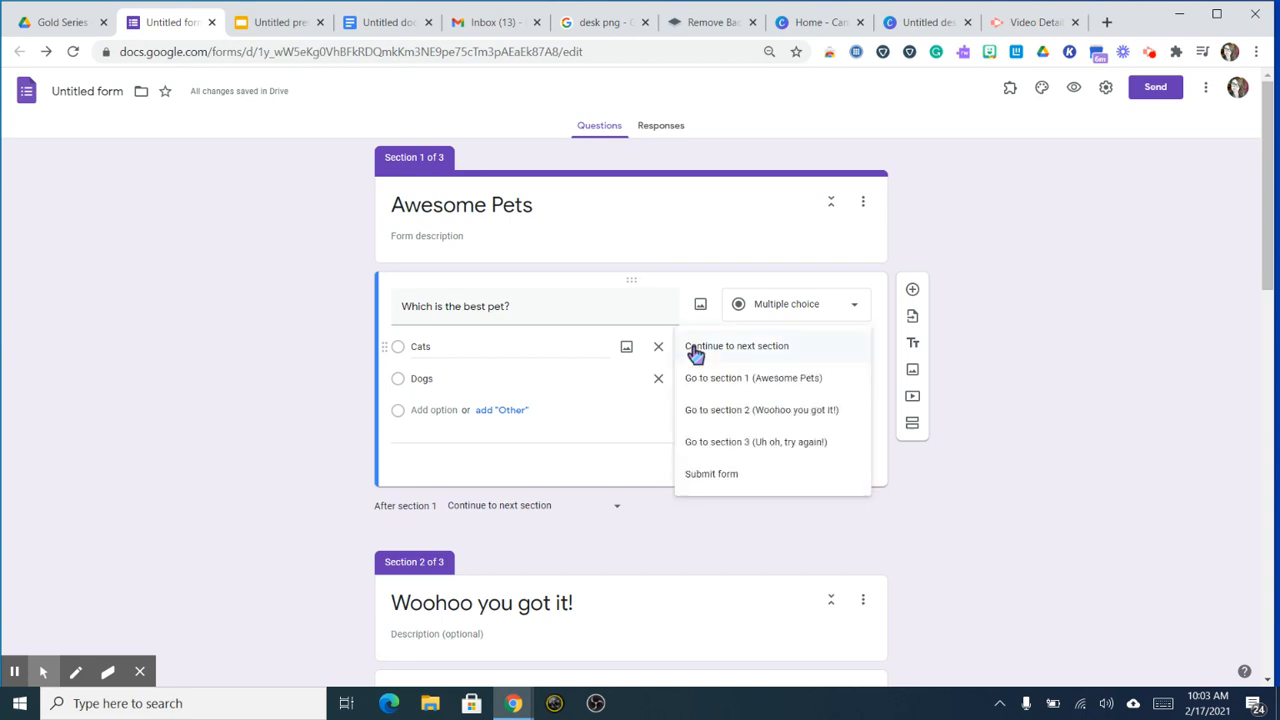
left_click(718, 450)
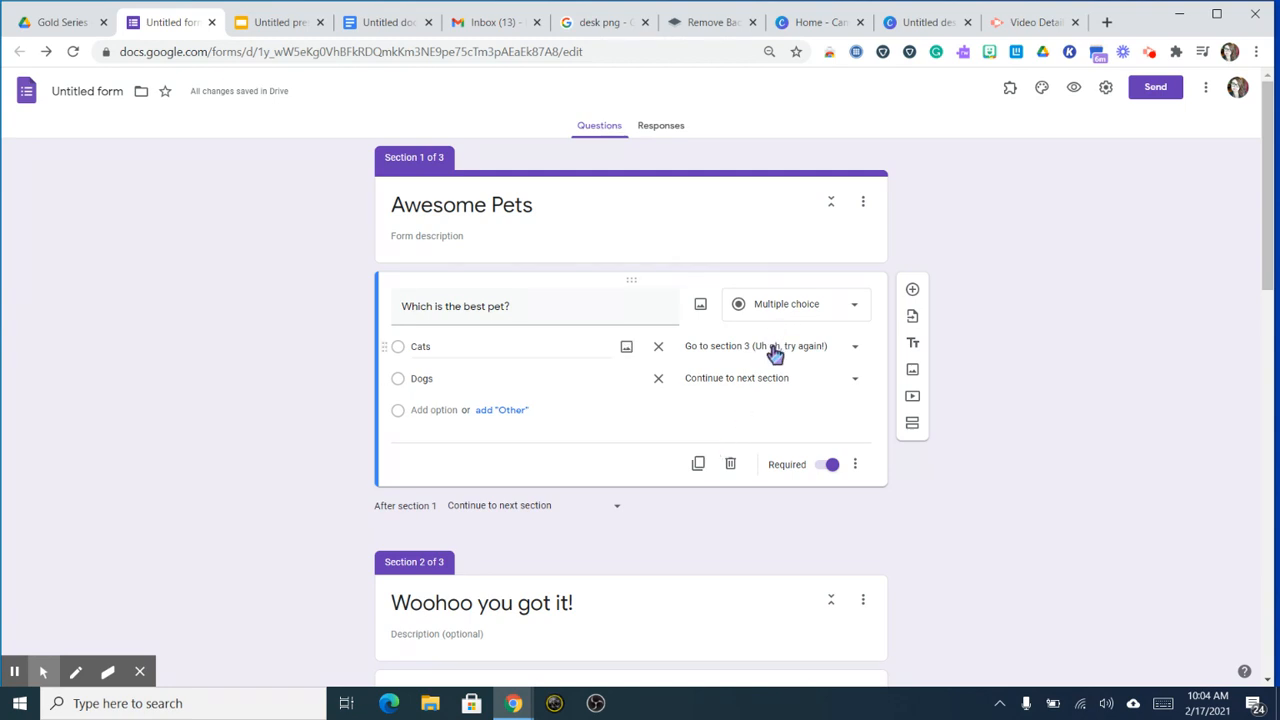
left_click(729, 380)
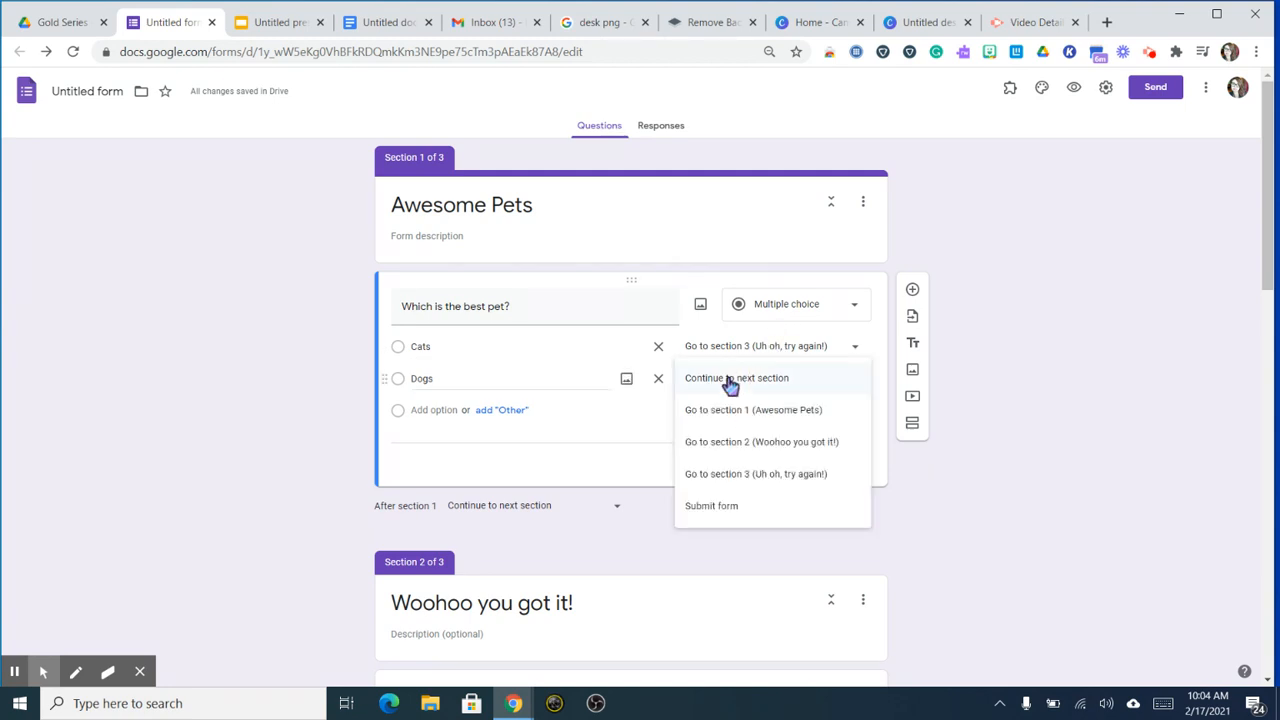
left_click(780, 445)
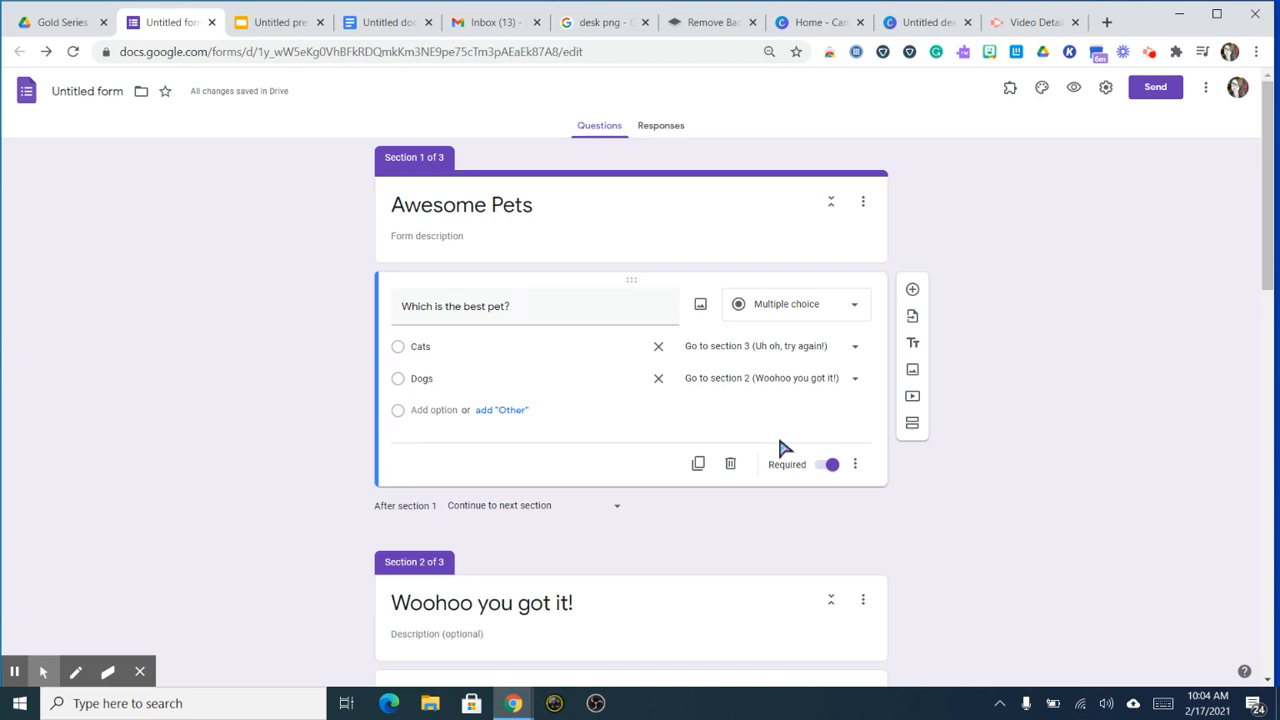
scroll(785, 450, "down", 10)
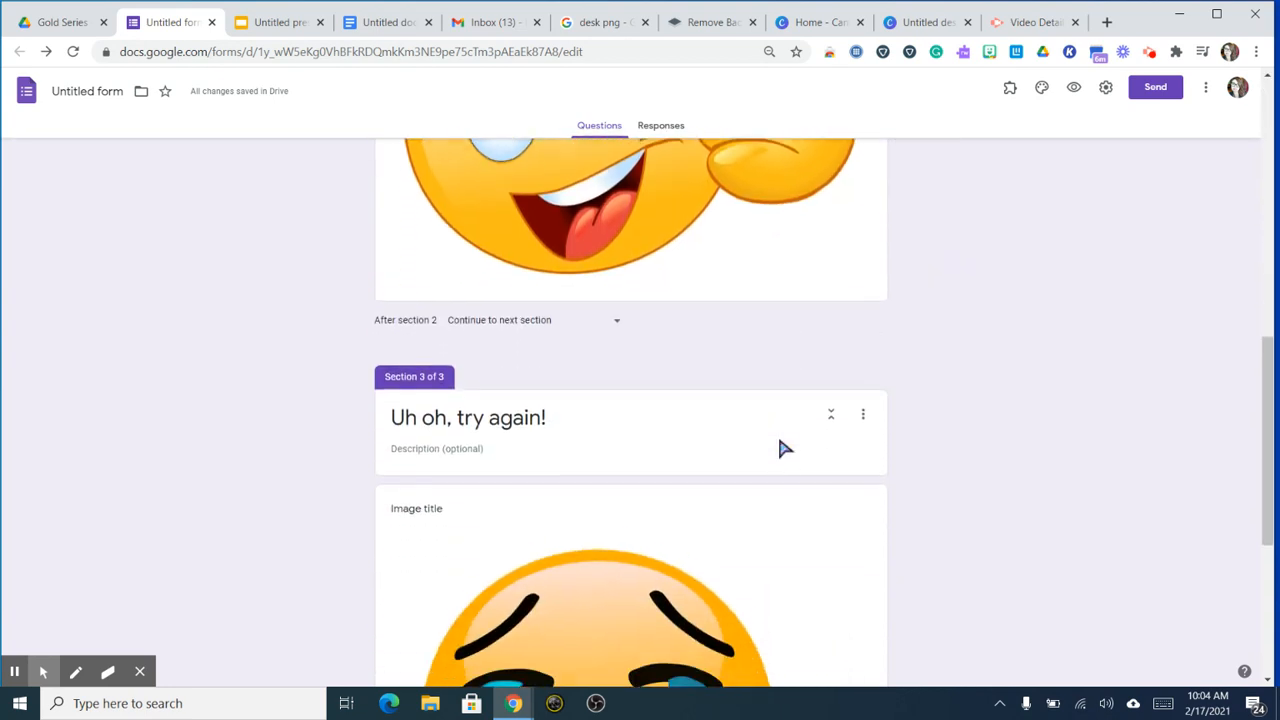
Step: Insert a new untitled fourth section after the 'Uh oh, try again!' section
scroll(820, 330, "up", 2)
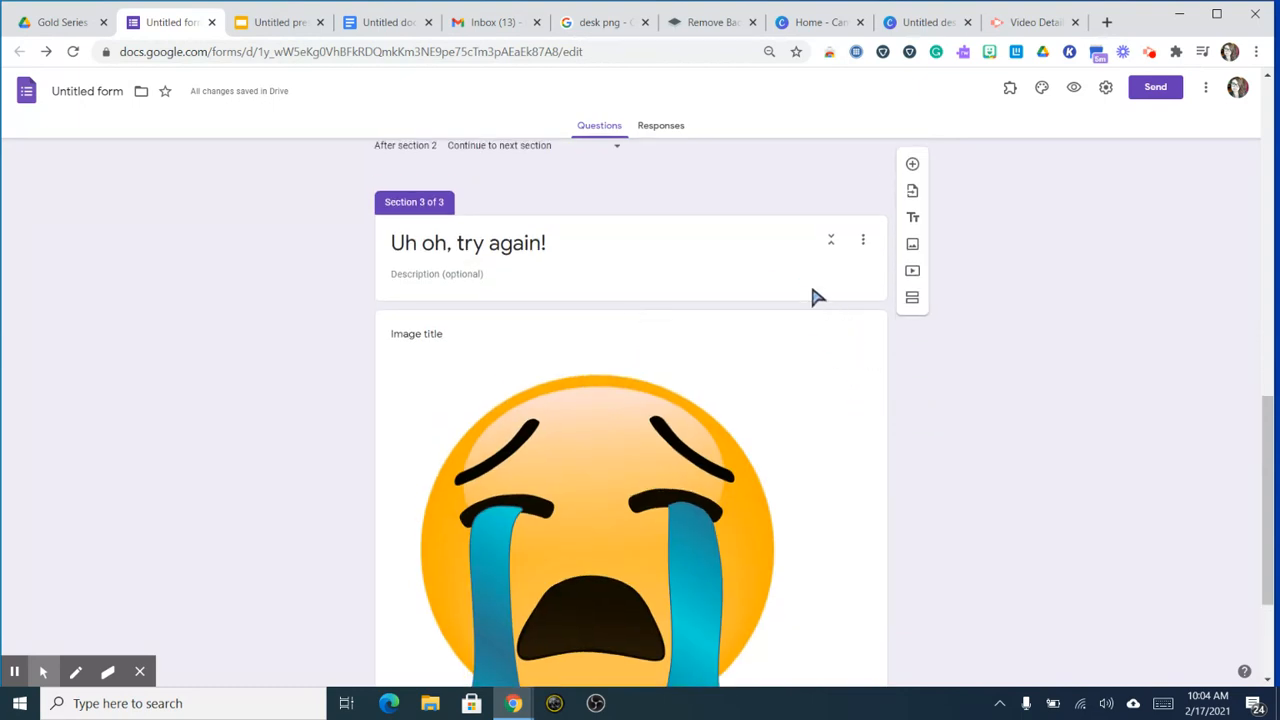
left_click(806, 288)
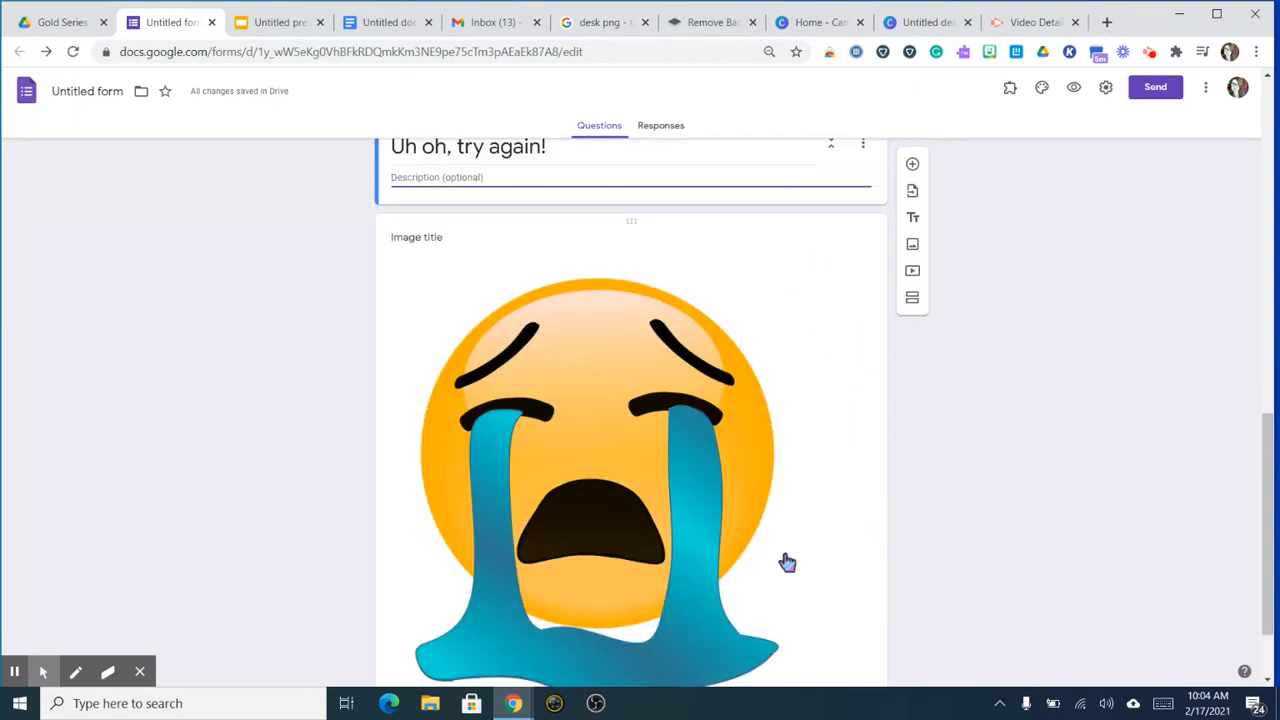
scroll(787, 563, "down", 1)
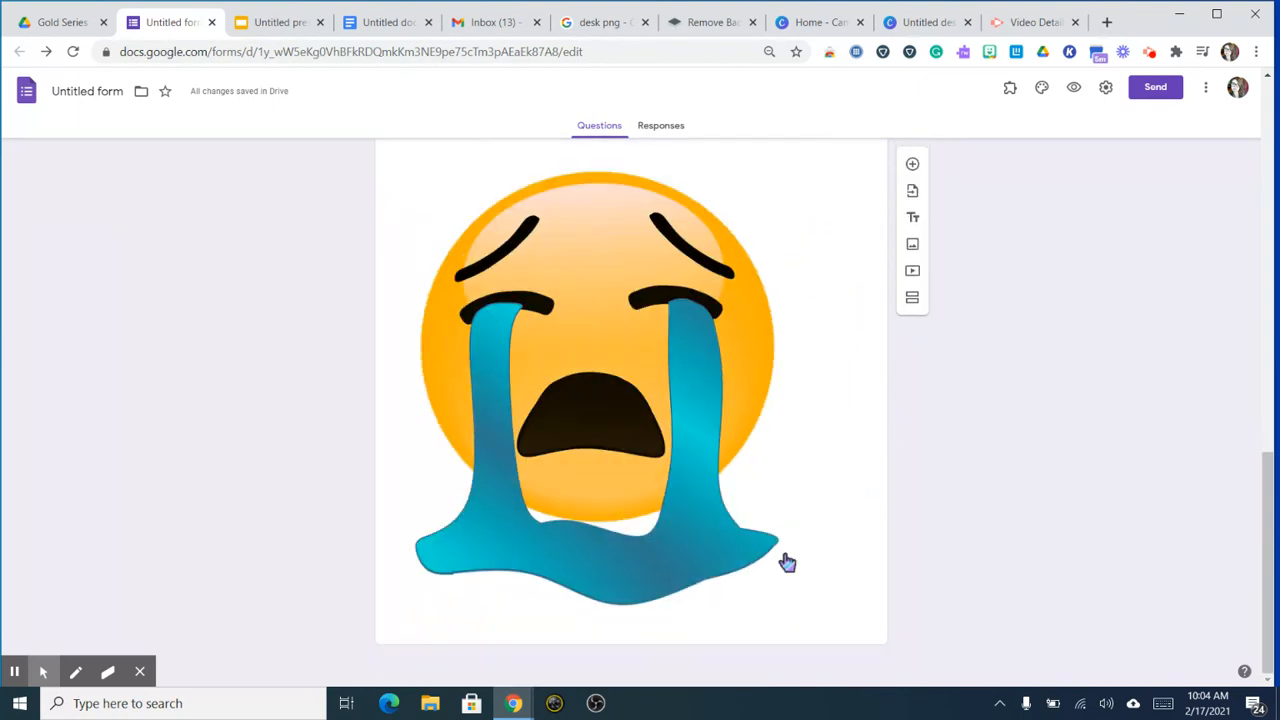
left_click(912, 305)
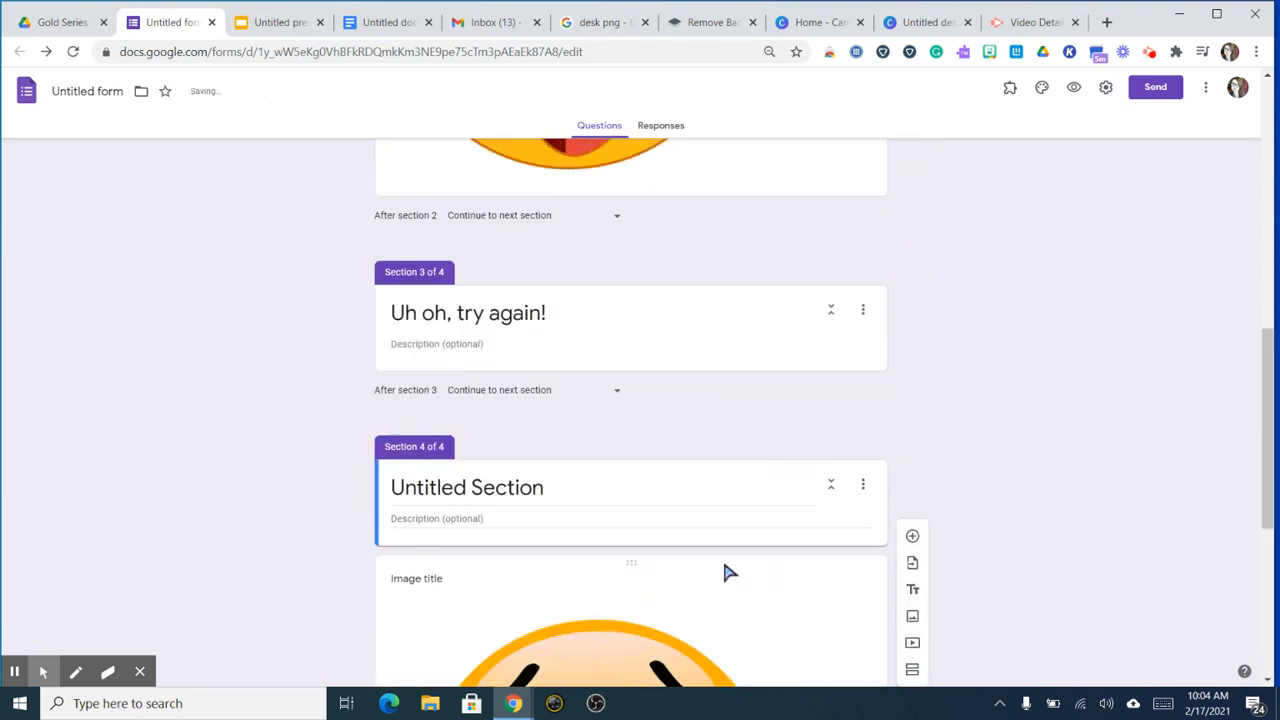
scroll(728, 573, "down", 5)
Step: Title the new fourth section 'Uh oh, try again!'
scroll(726, 573, "up", 4)
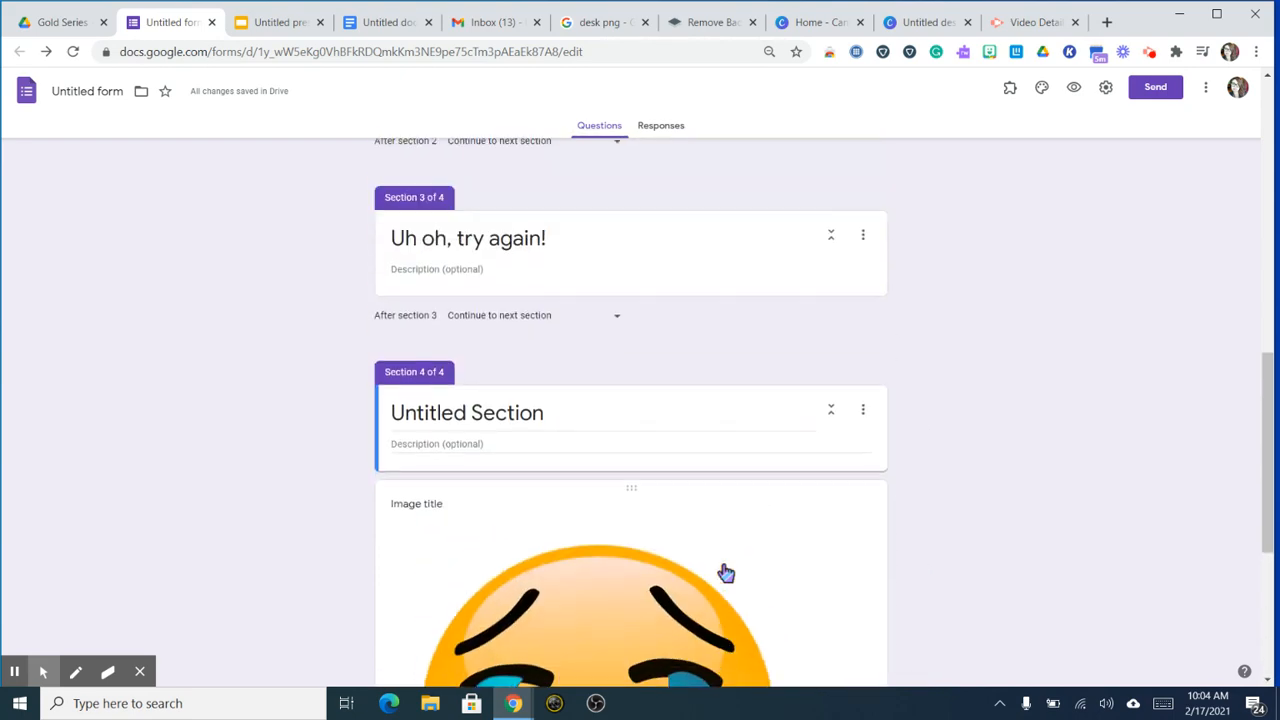
scroll(726, 573, "up", 9)
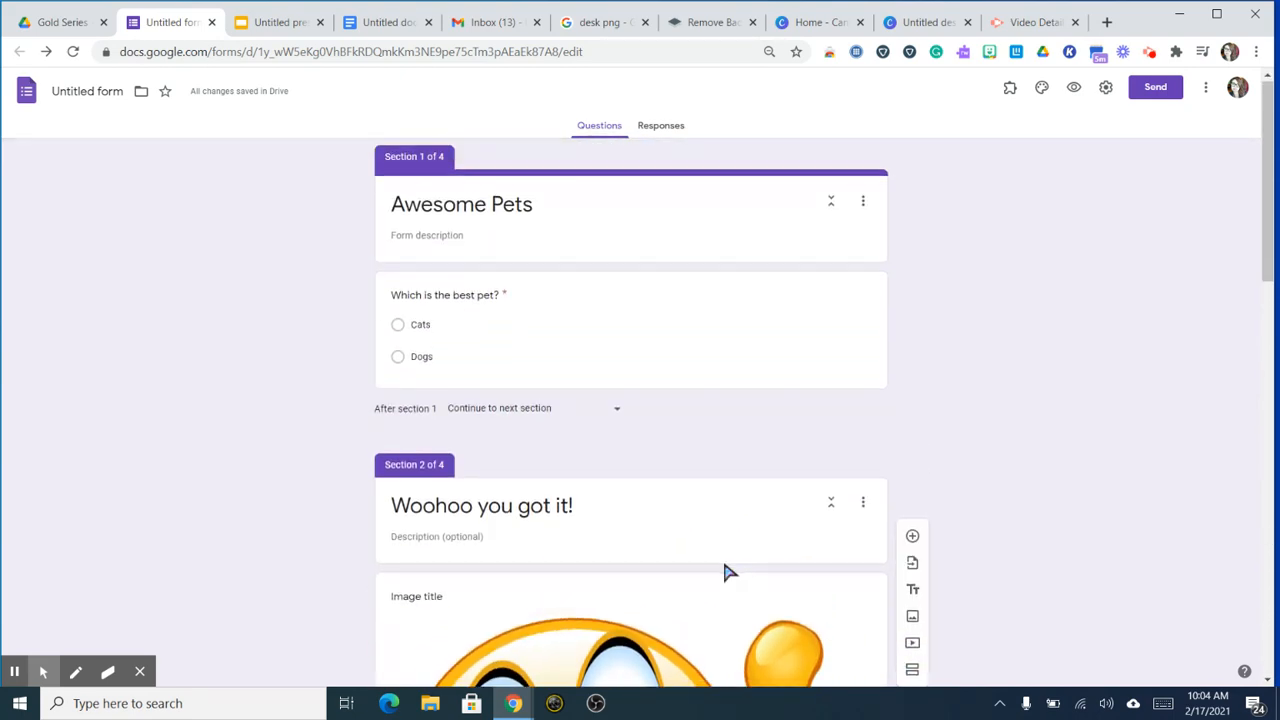
scroll(727, 572, "down", 7)
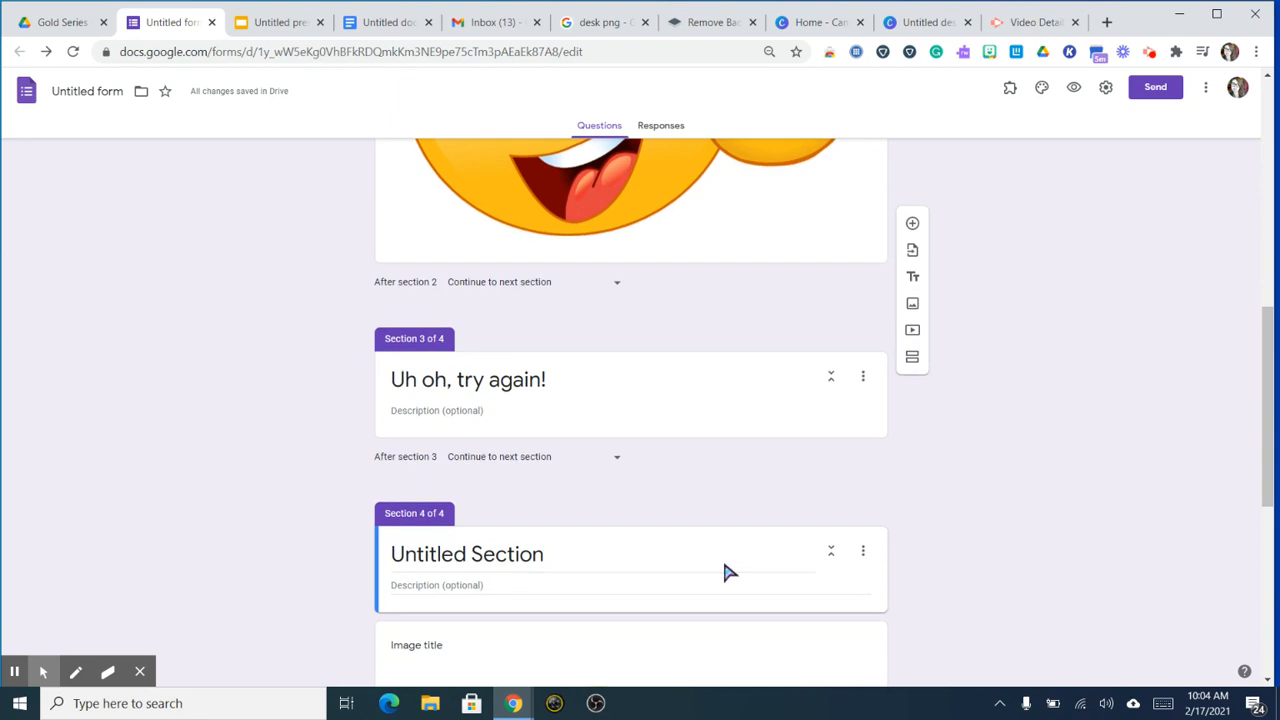
scroll(728, 572, "down", 2)
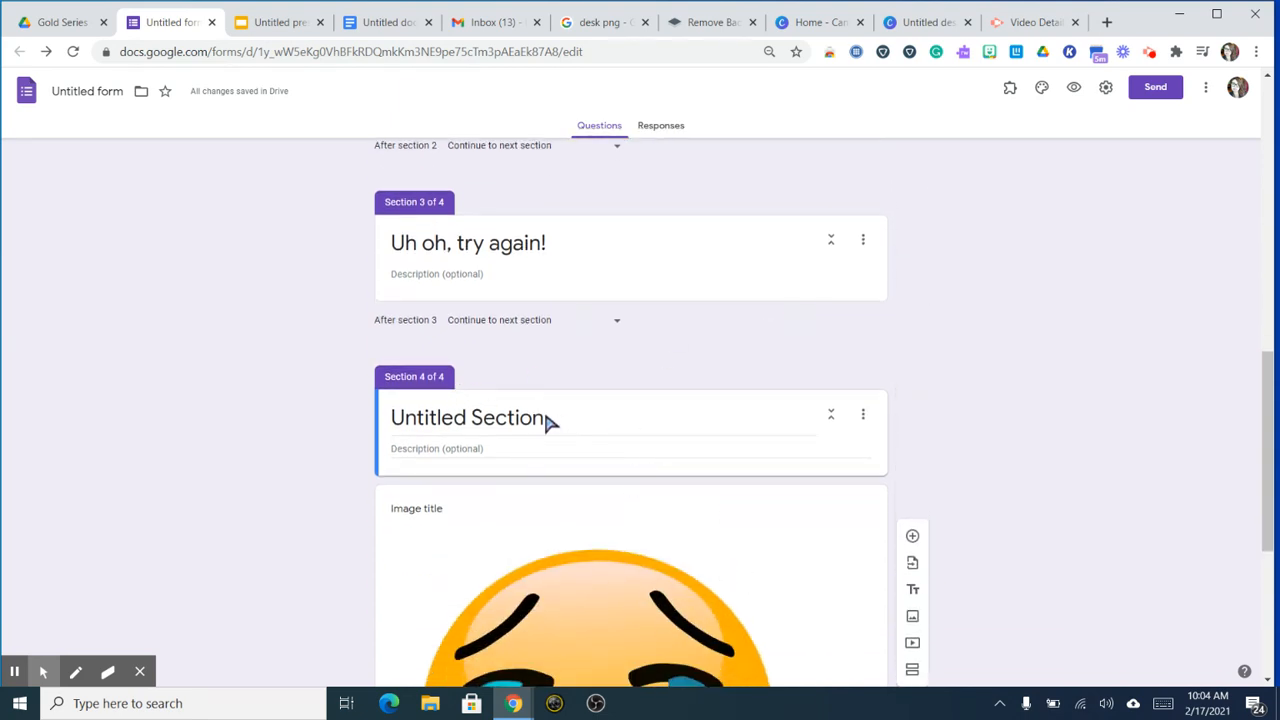
left_click(546, 420)
key("BackSpace")
type("Uh oh")
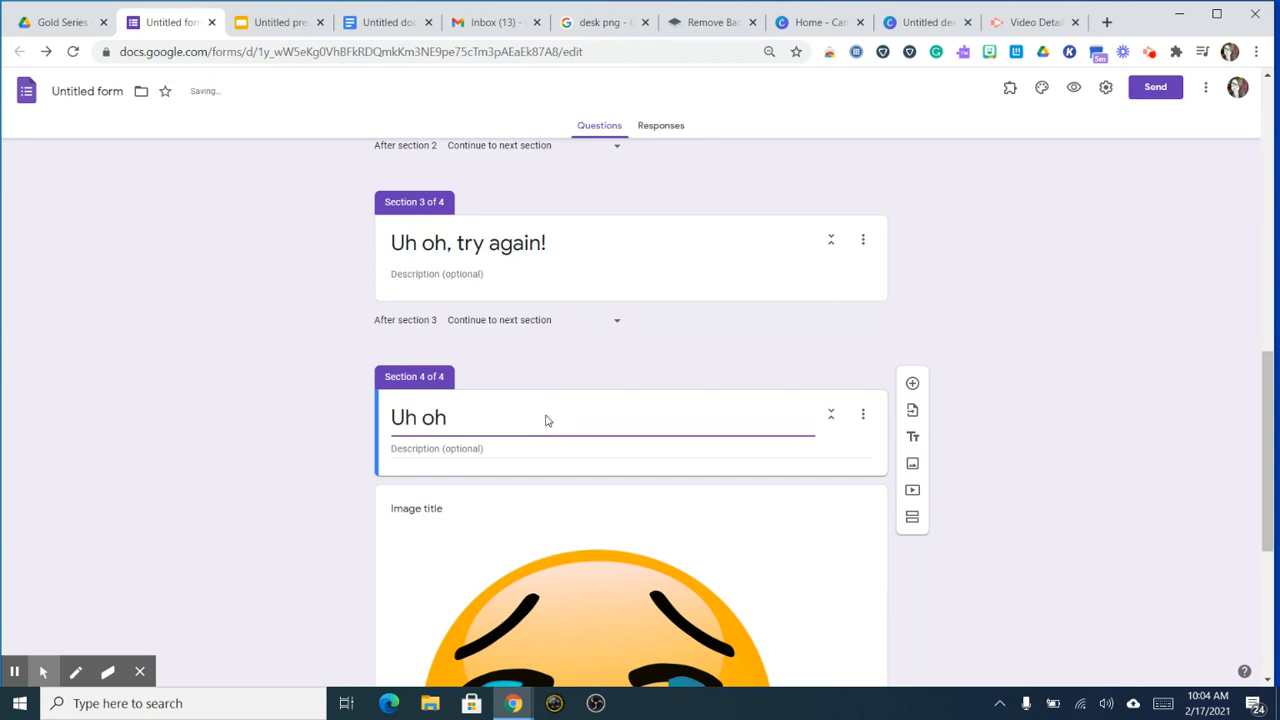
type(", try again!")
Step: Rename the third section to 'Question 2'
left_click(524, 254)
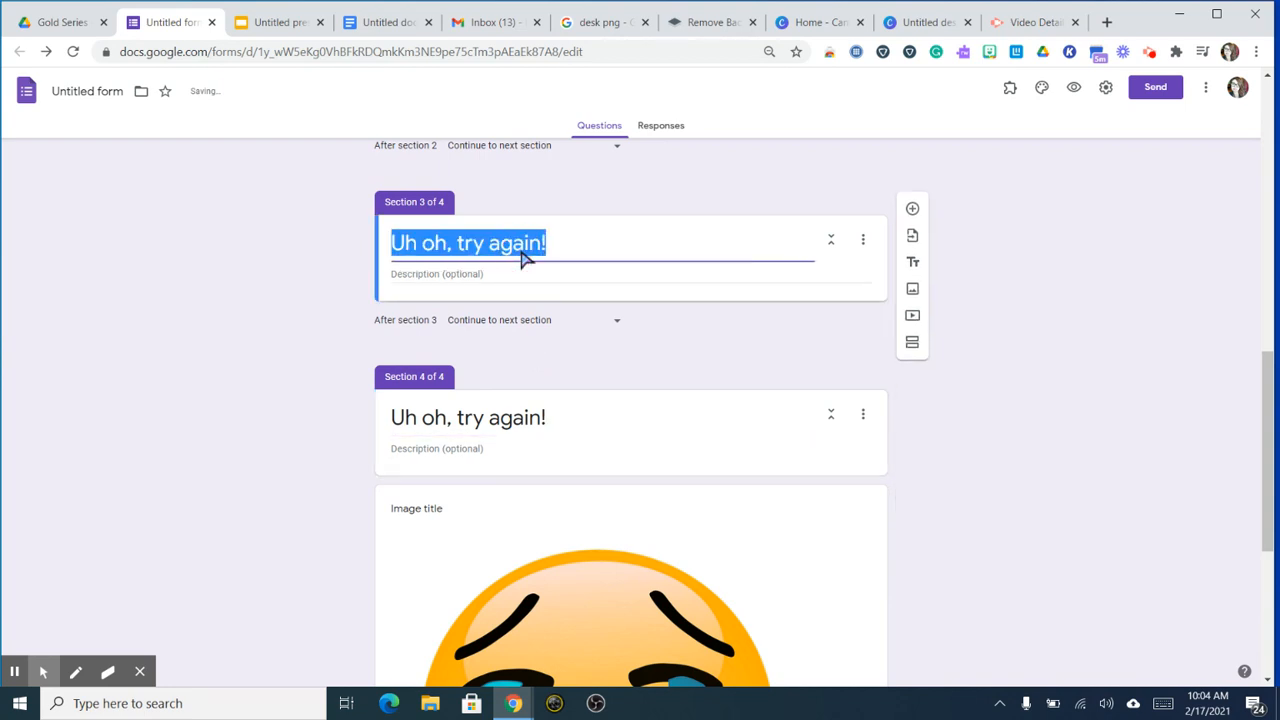
type("Questi")
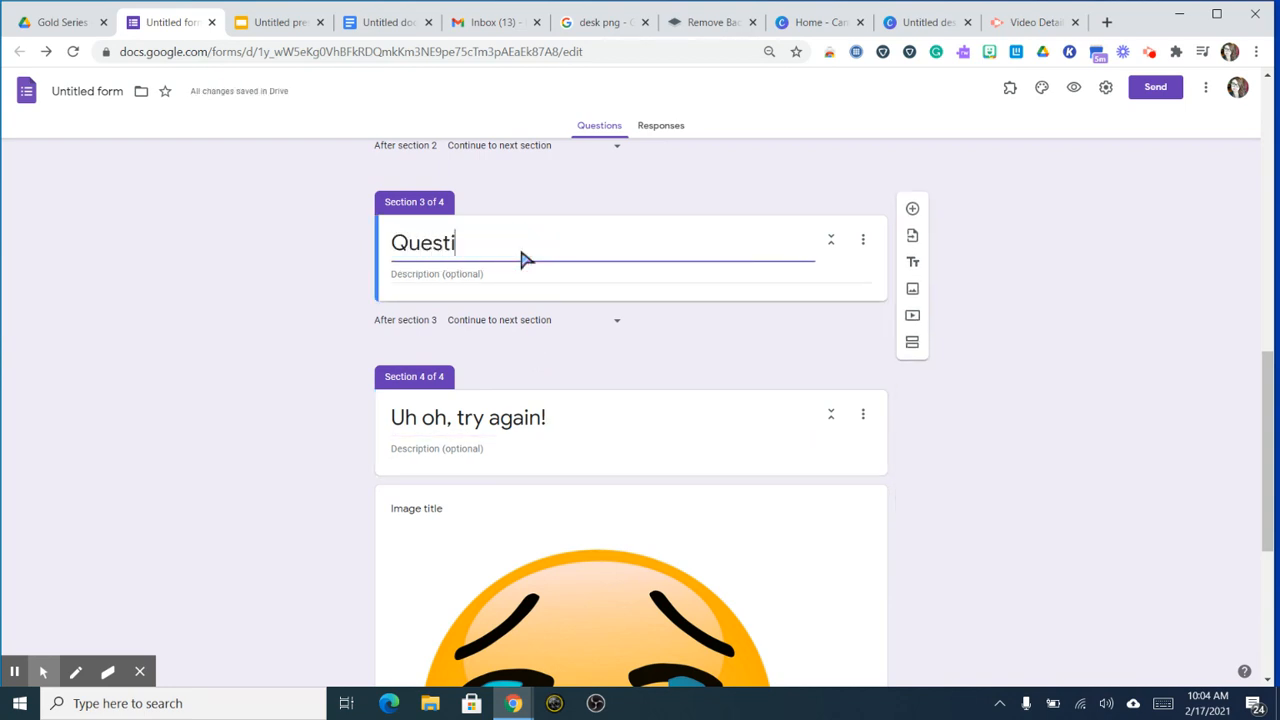
type("on 2")
left_click(862, 242)
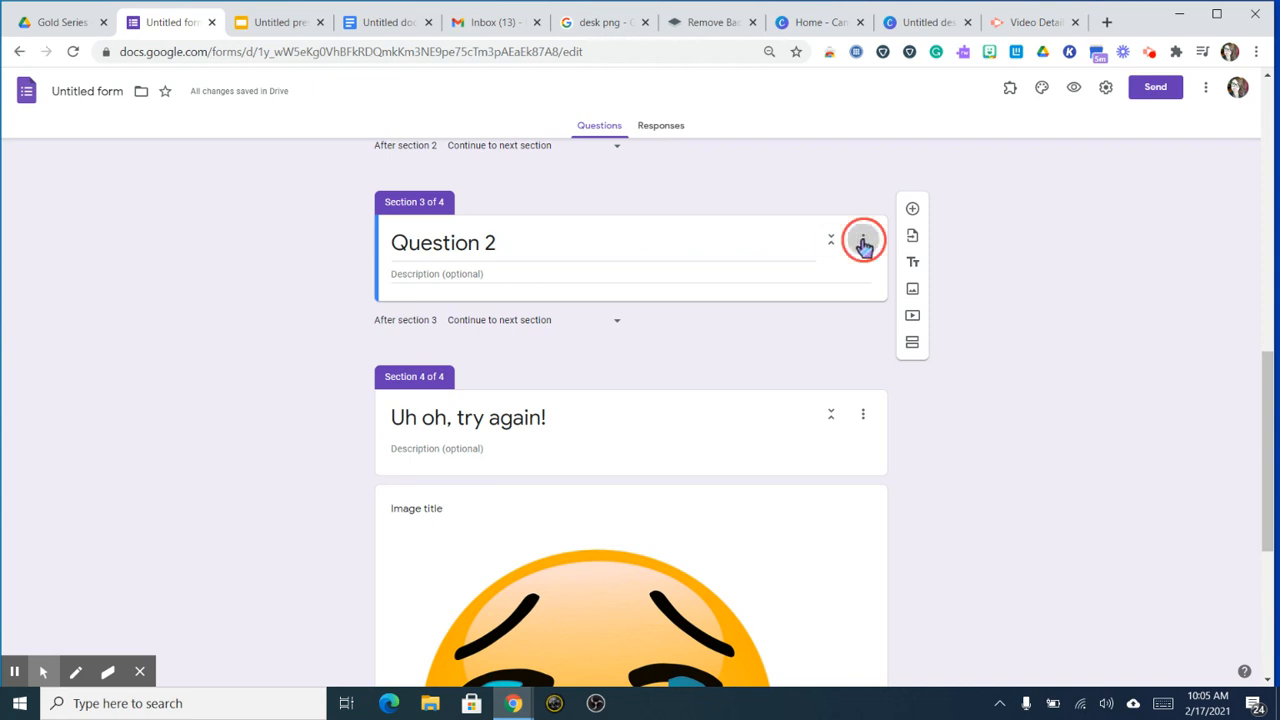
Step: Reorder sections so 'Uh oh, try again!' is section 3 and 'Question 2' is section 4
left_click(882, 312)
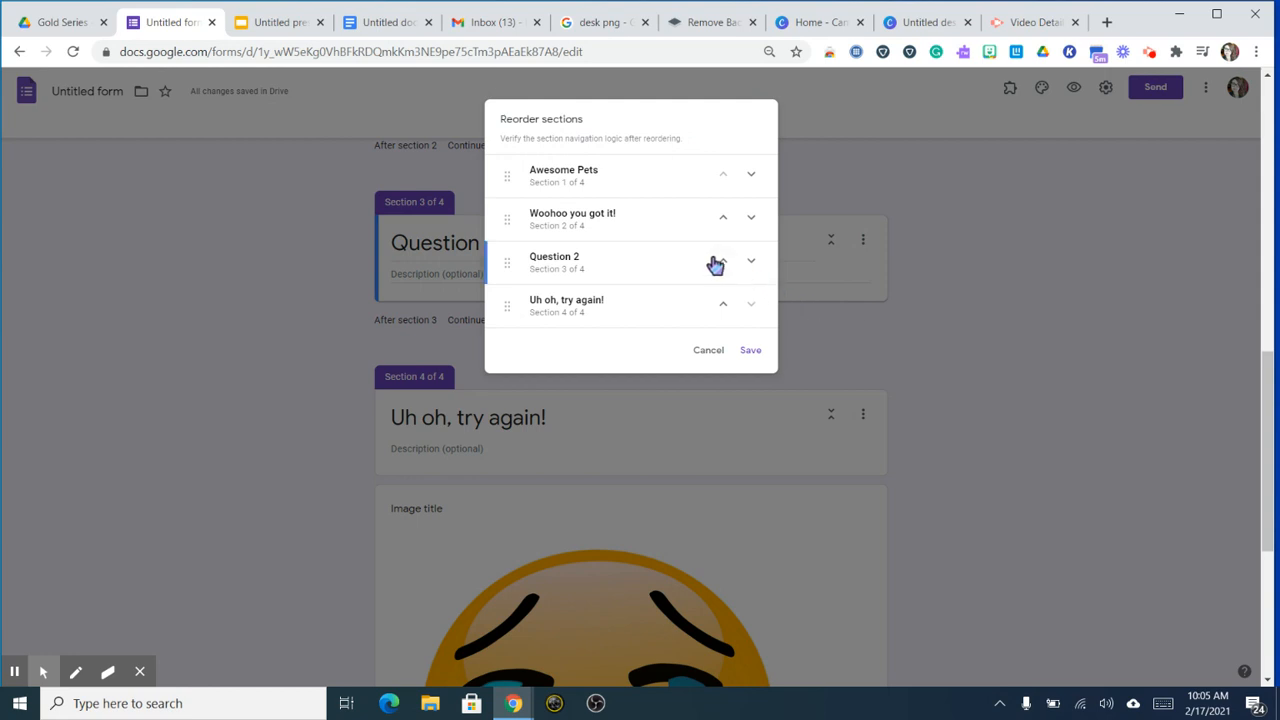
left_click(753, 261)
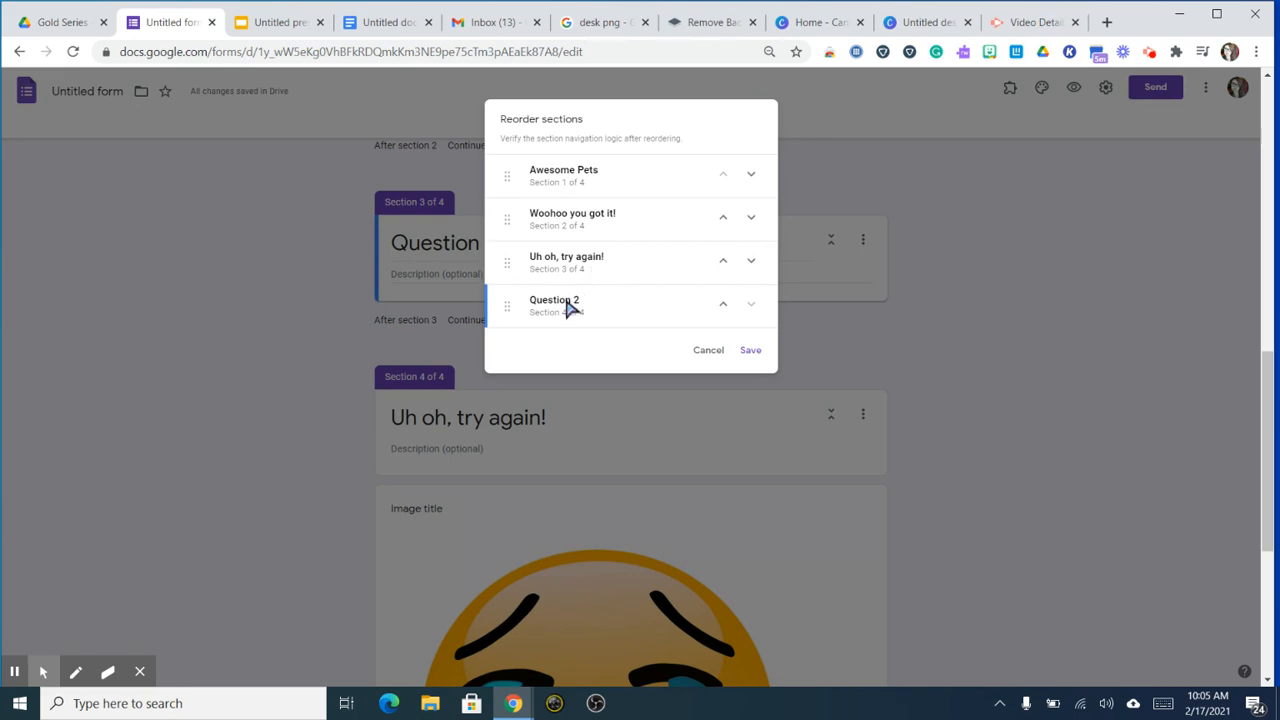
left_click(750, 350)
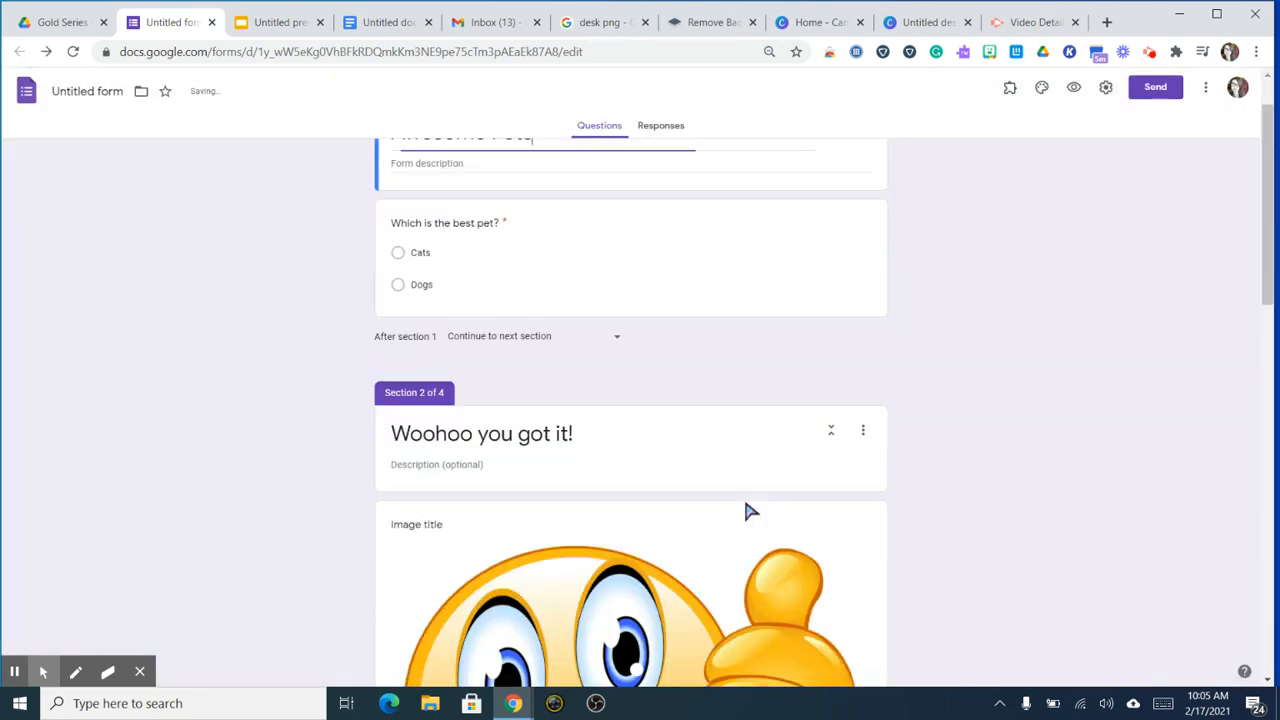
scroll(748, 510, "down", 10)
Step: In Question 2, add required 'Why are dogs the best pets?' with options 'Lots of licks!' and 'They are needy'
left_click(651, 598)
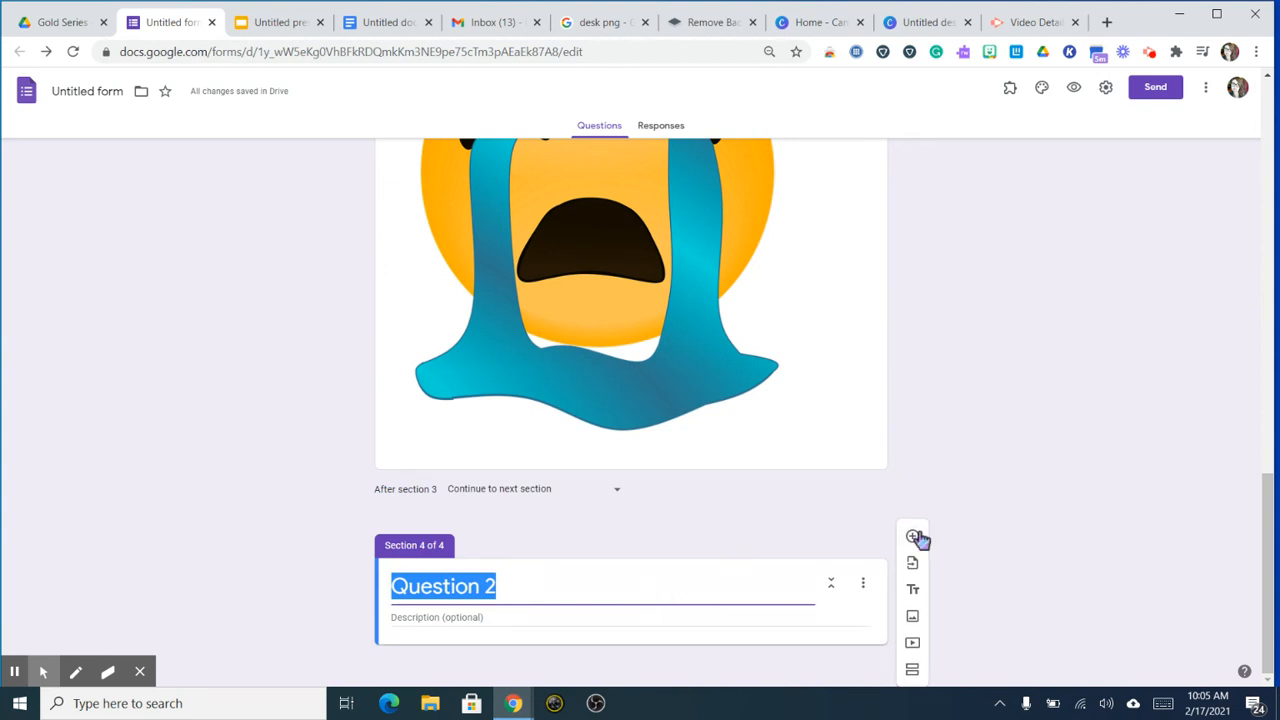
left_click(913, 537)
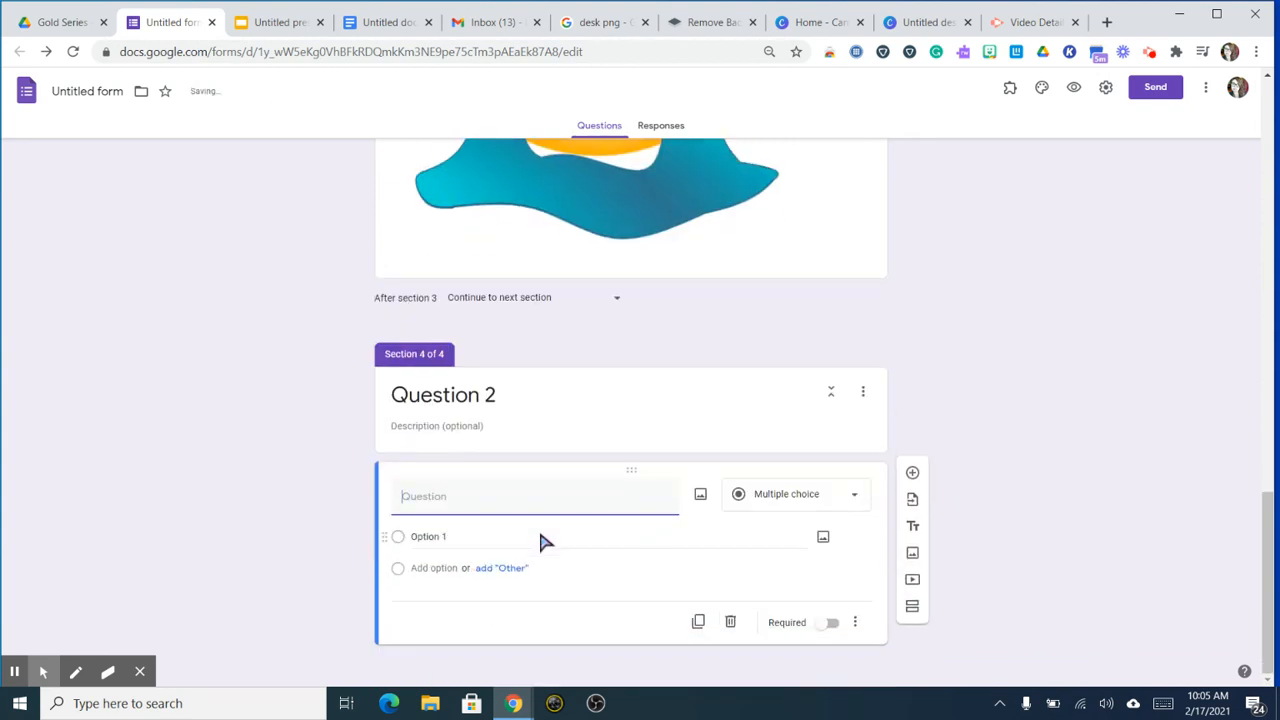
type("Why are dogs the best pets?")
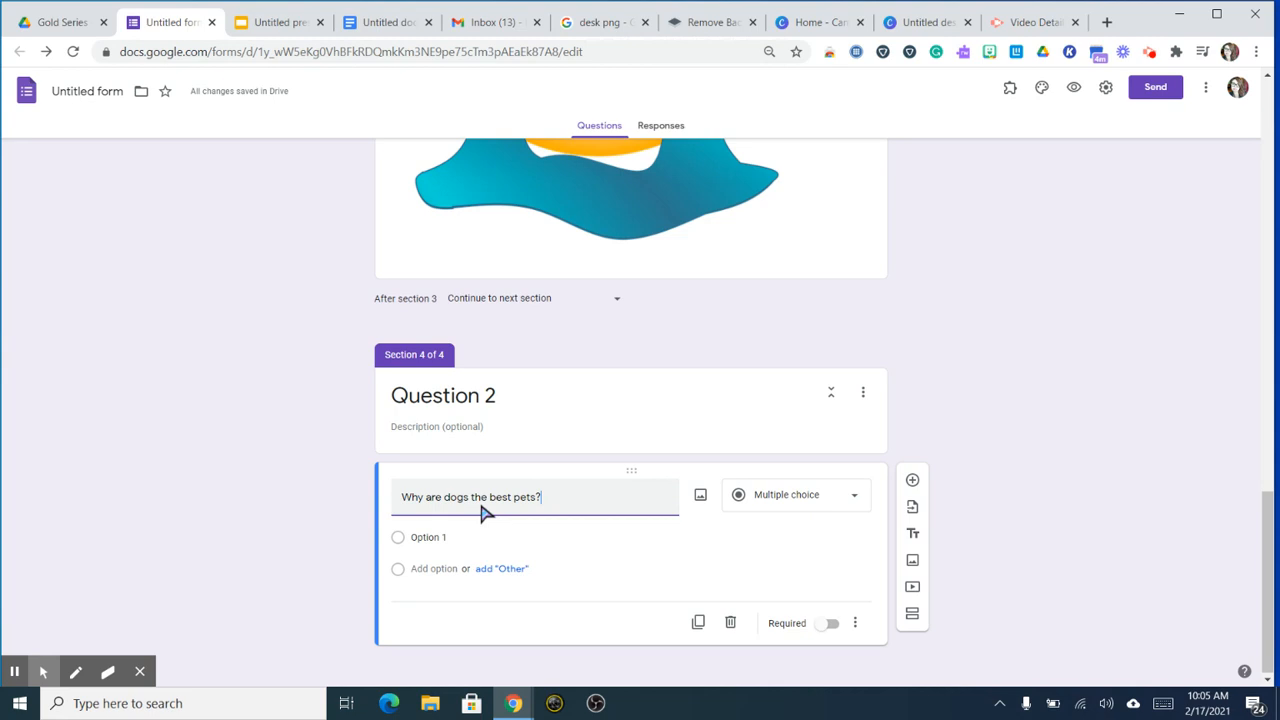
left_click(432, 541)
type("Lot")
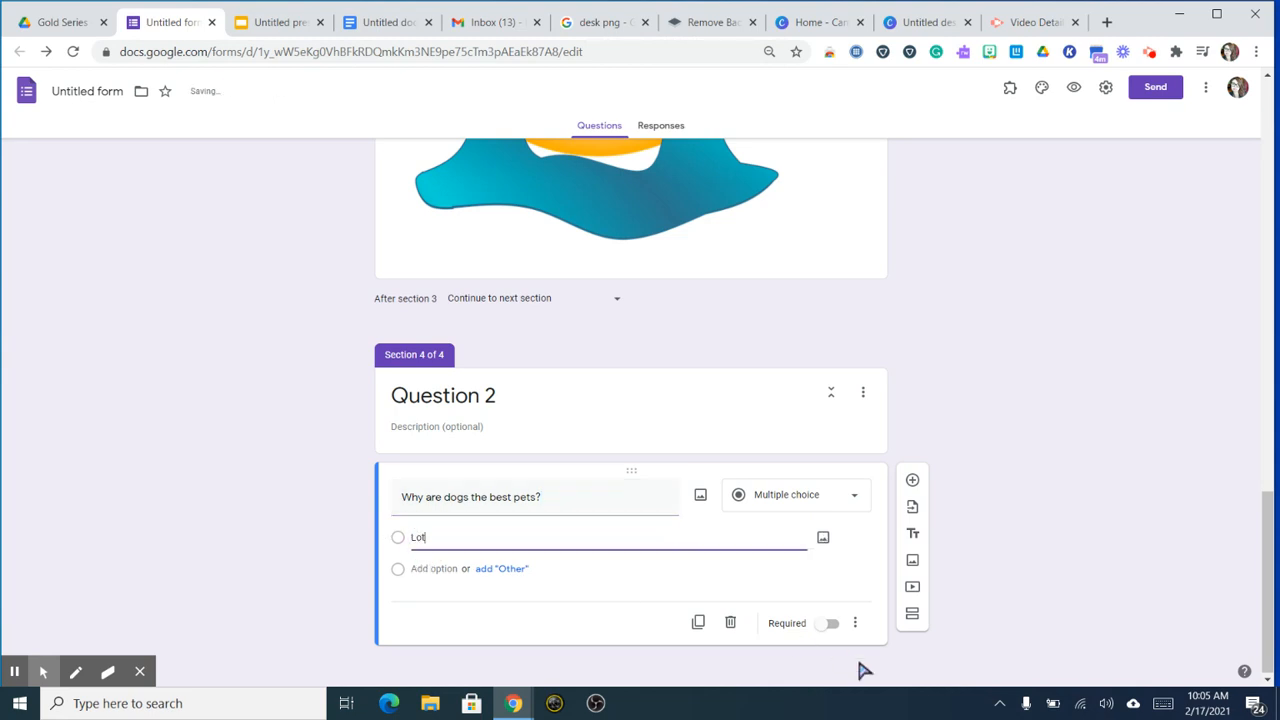
left_click(829, 623)
left_click(480, 551)
left_click(480, 551)
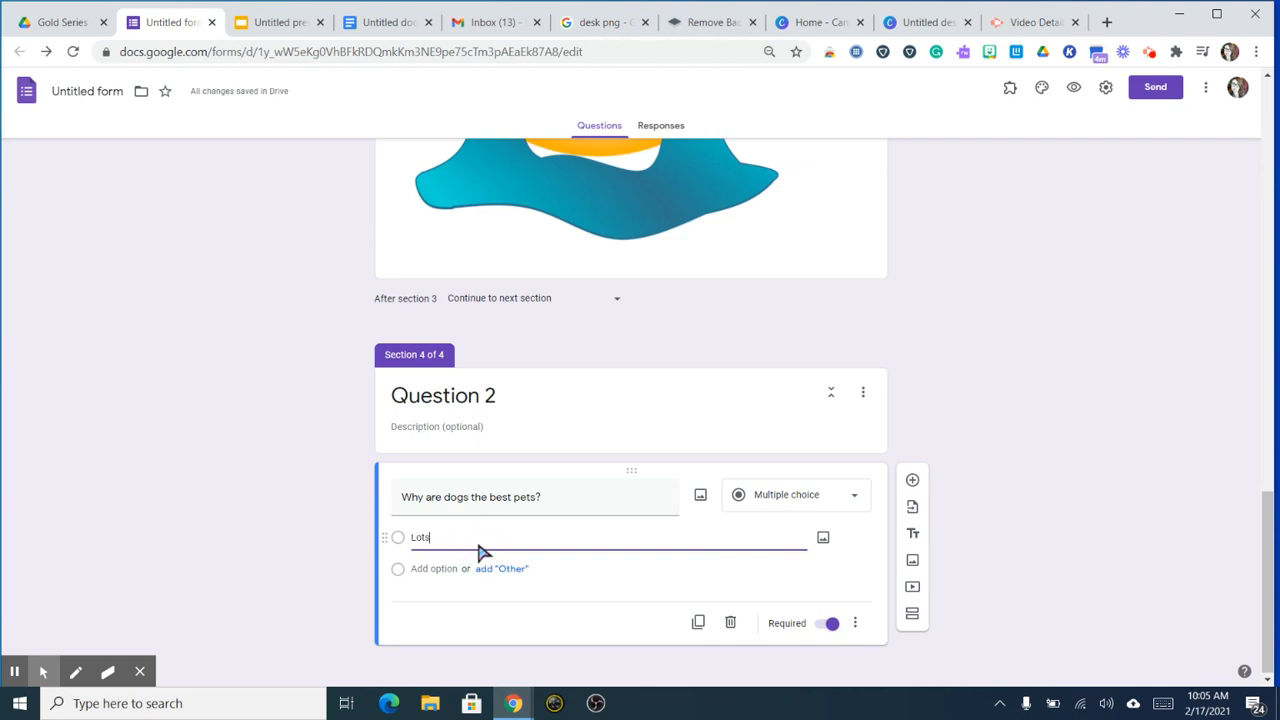
type("s of licks!")
left_click(440, 570)
type("The")
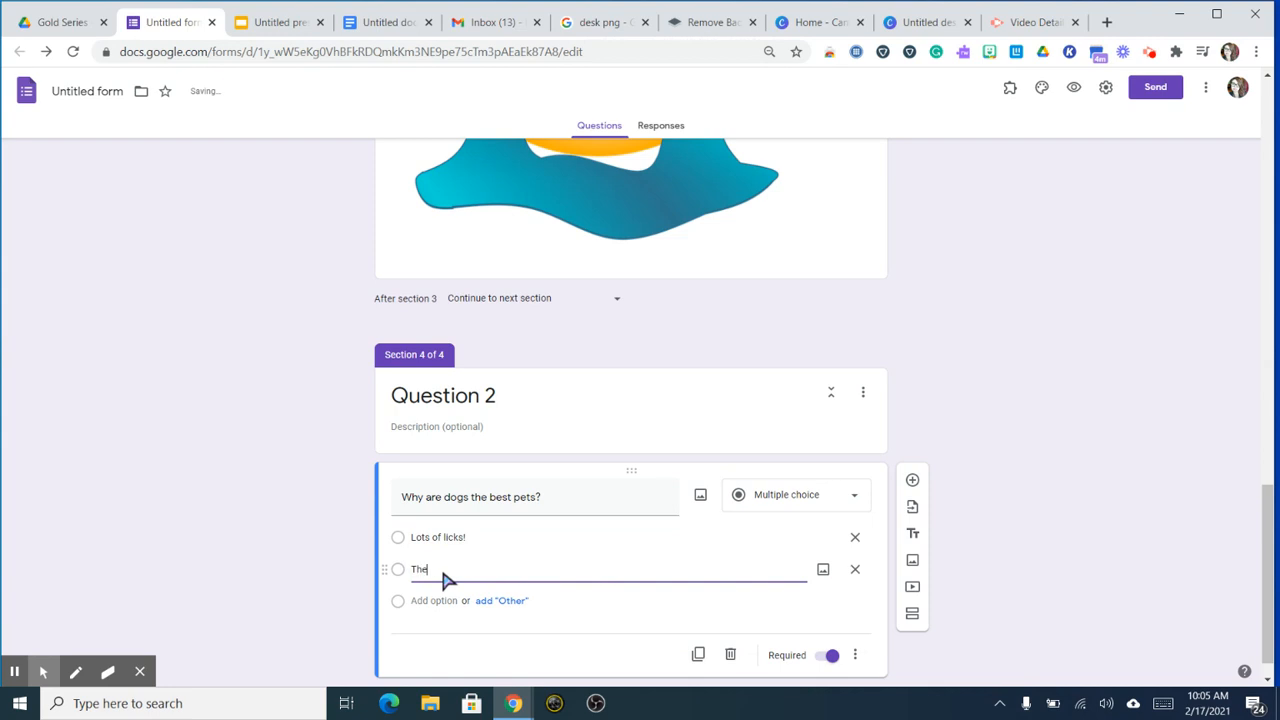
type("y are needy")
scroll(1008, 647, "down", 1)
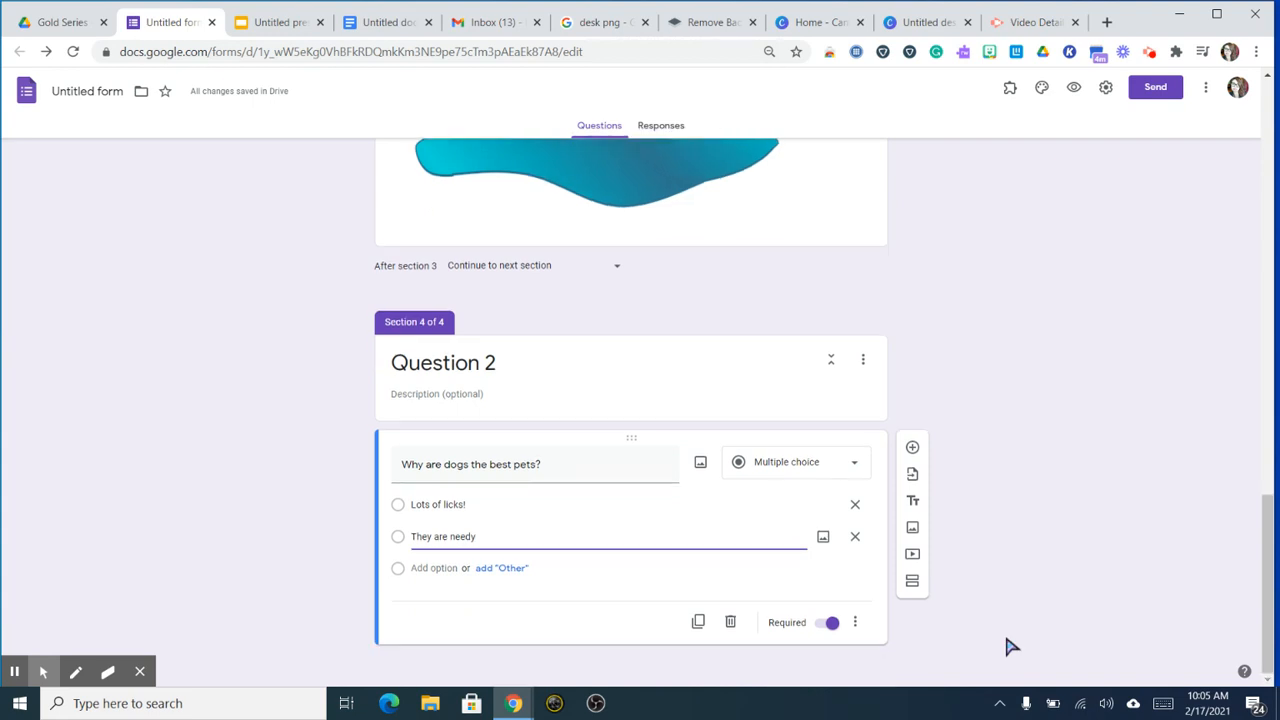
Step: Add sections 5 and 6 titled 'Woo hoo, you got it!' and 'Uh oh, try again!'
left_click(912, 583)
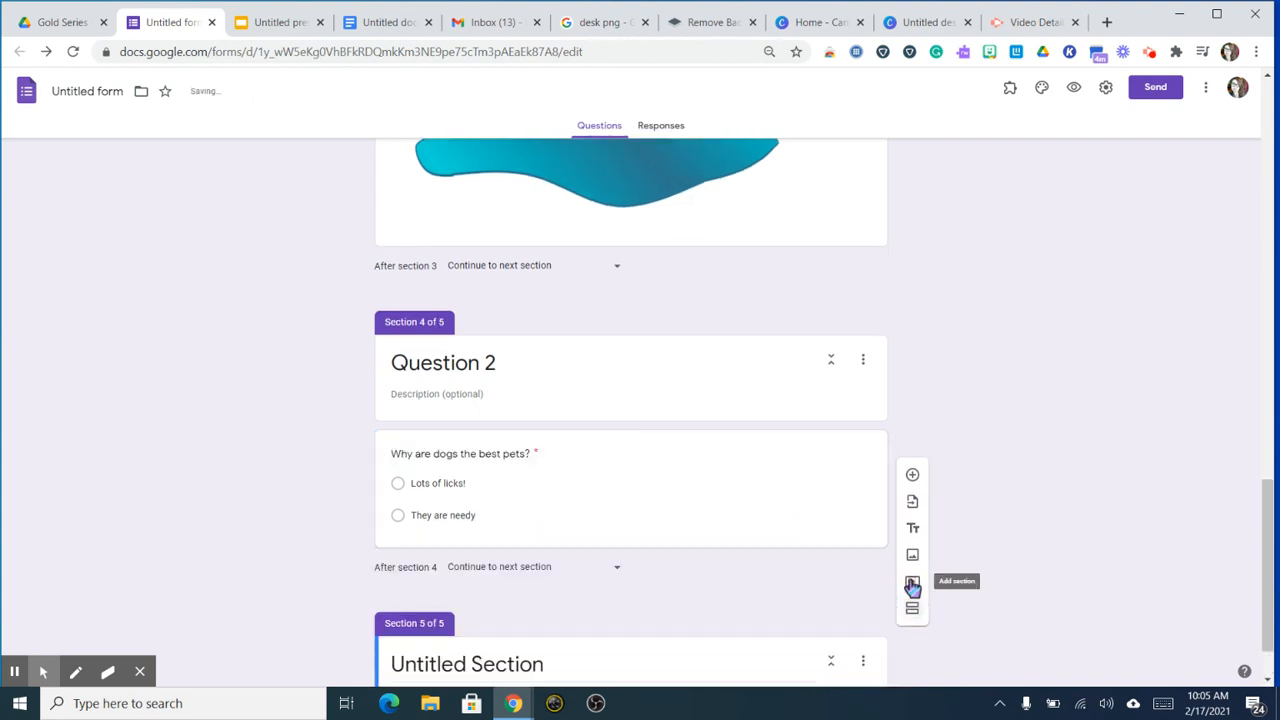
left_click(558, 595)
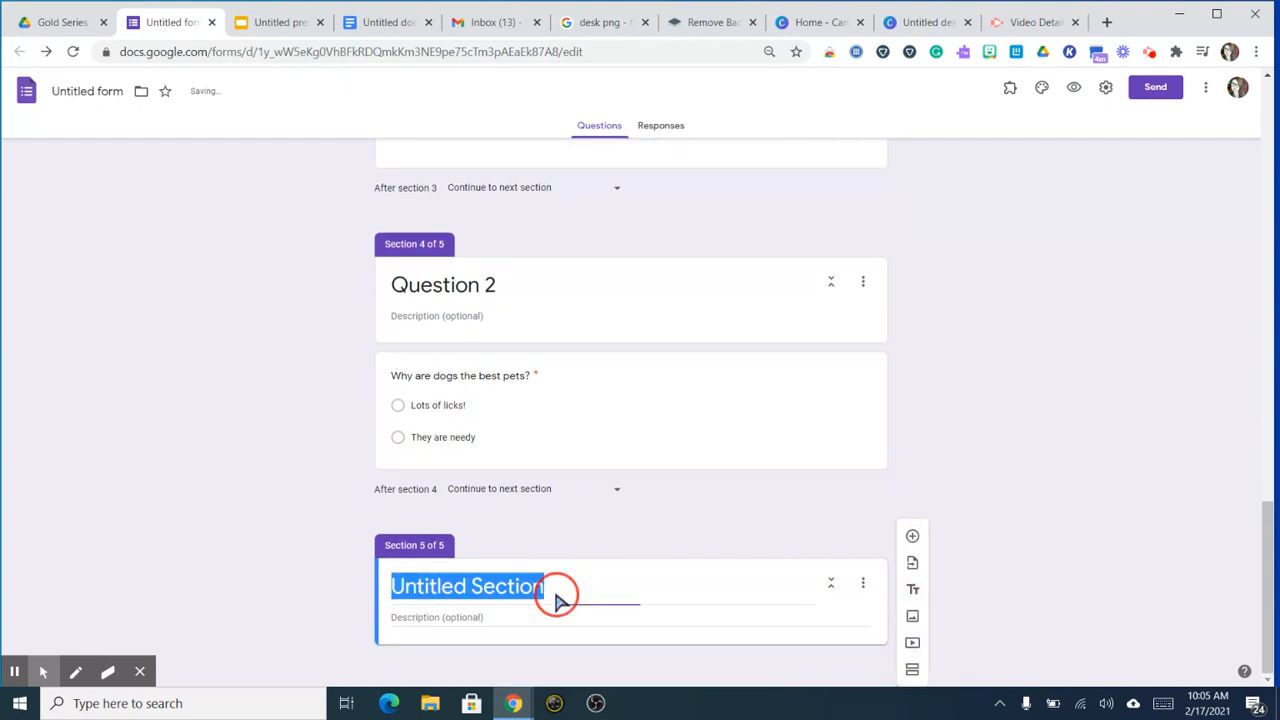
type("Woo hoo,")
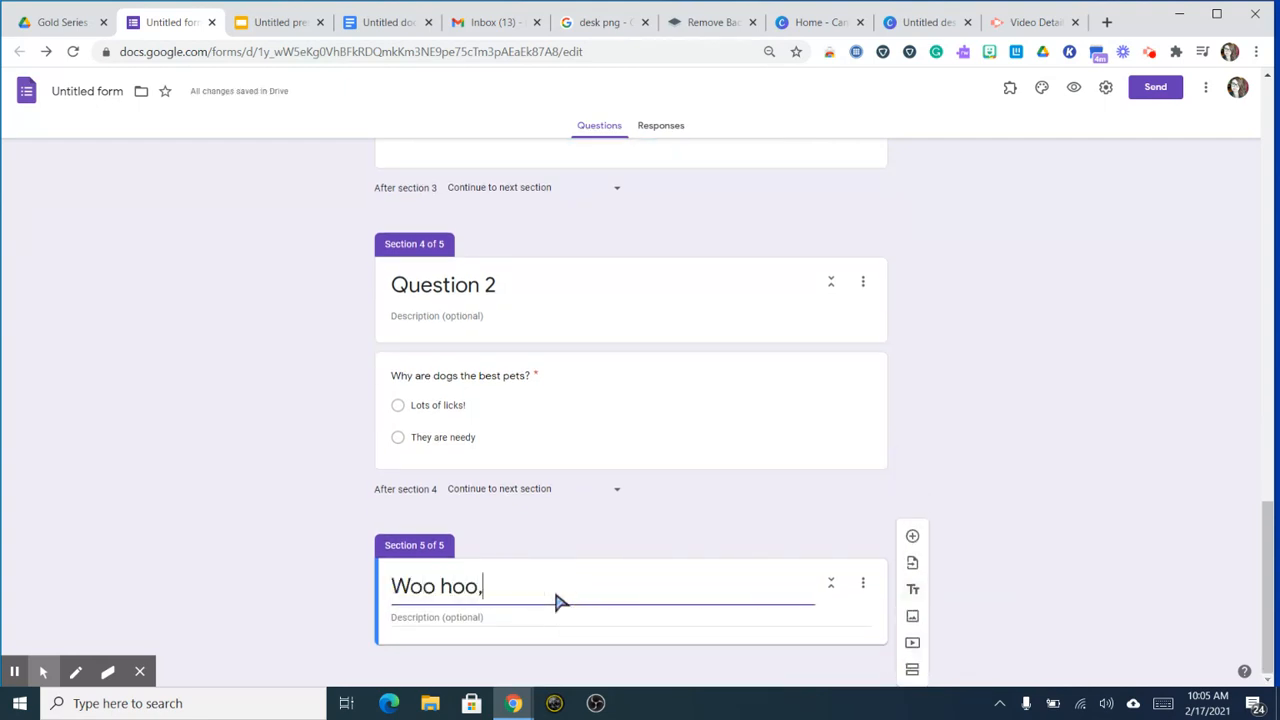
type(" you got it!")
left_click(914, 668)
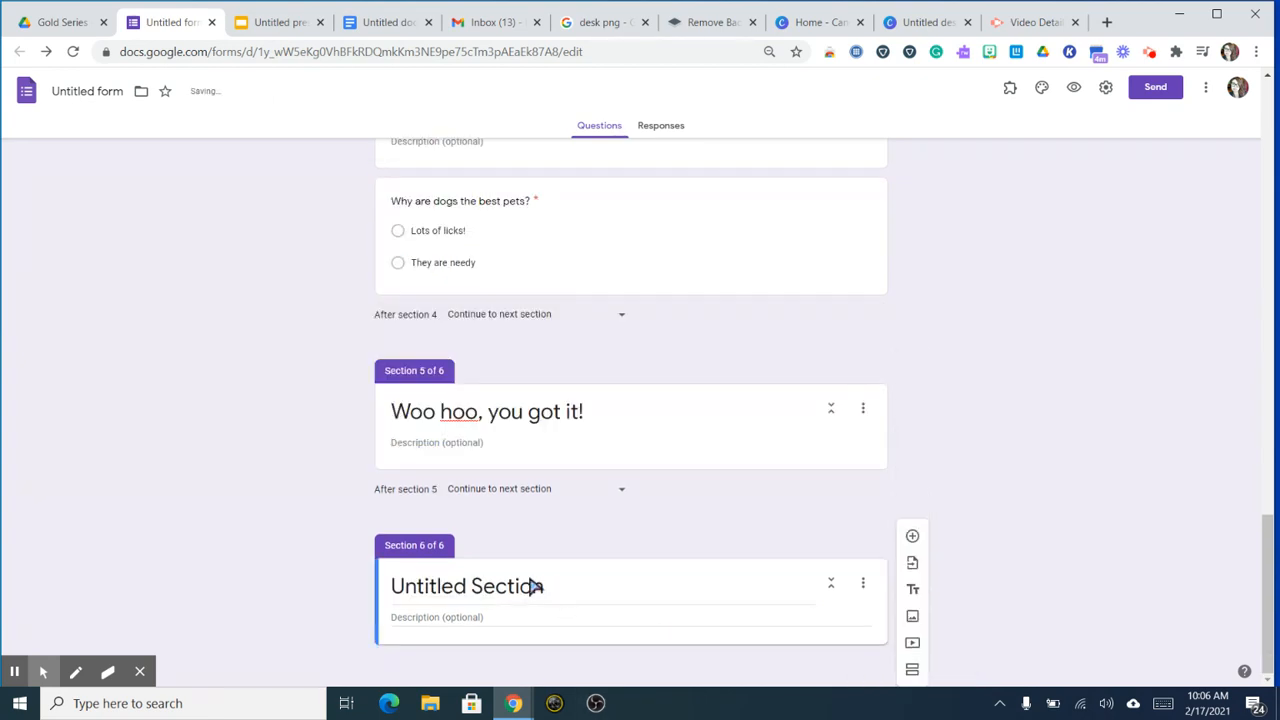
type("Uh oh, try again!")
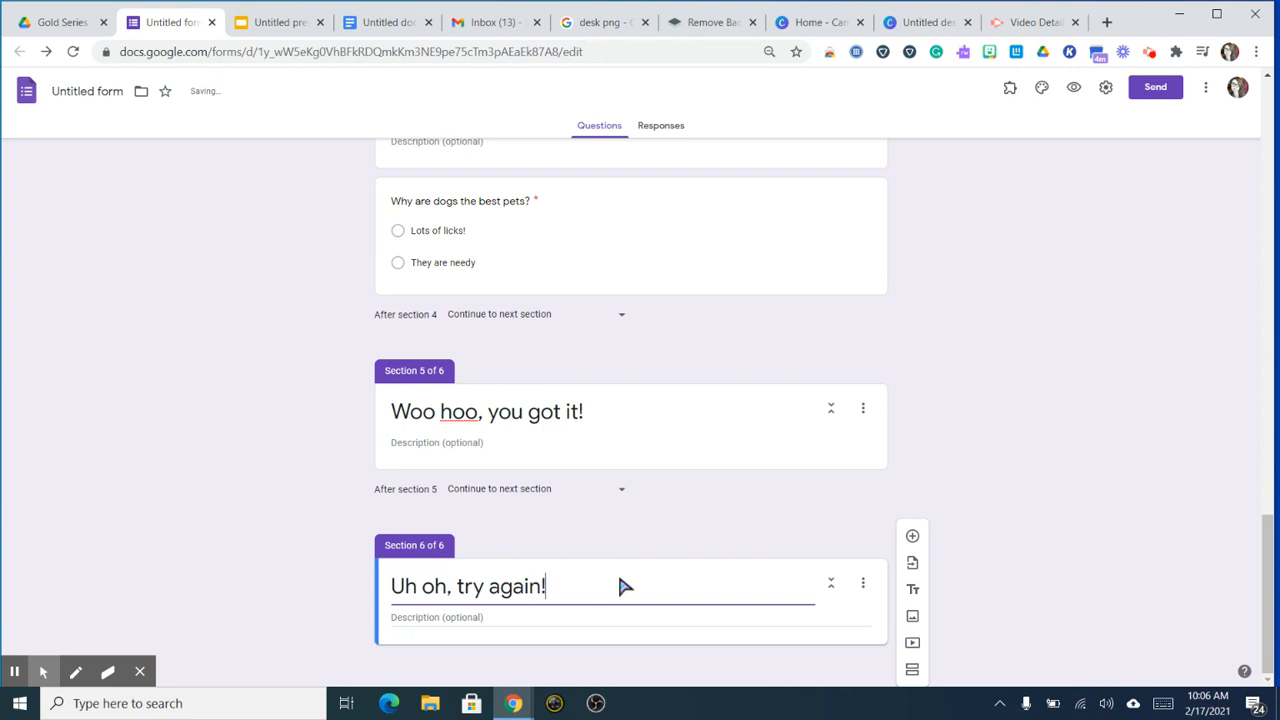
scroll(725, 391, "up", 1)
Step: Branch the dogs question so 'Lots of licks!' goes to section 5 and 'They are needy' goes to section 6
left_click(701, 353)
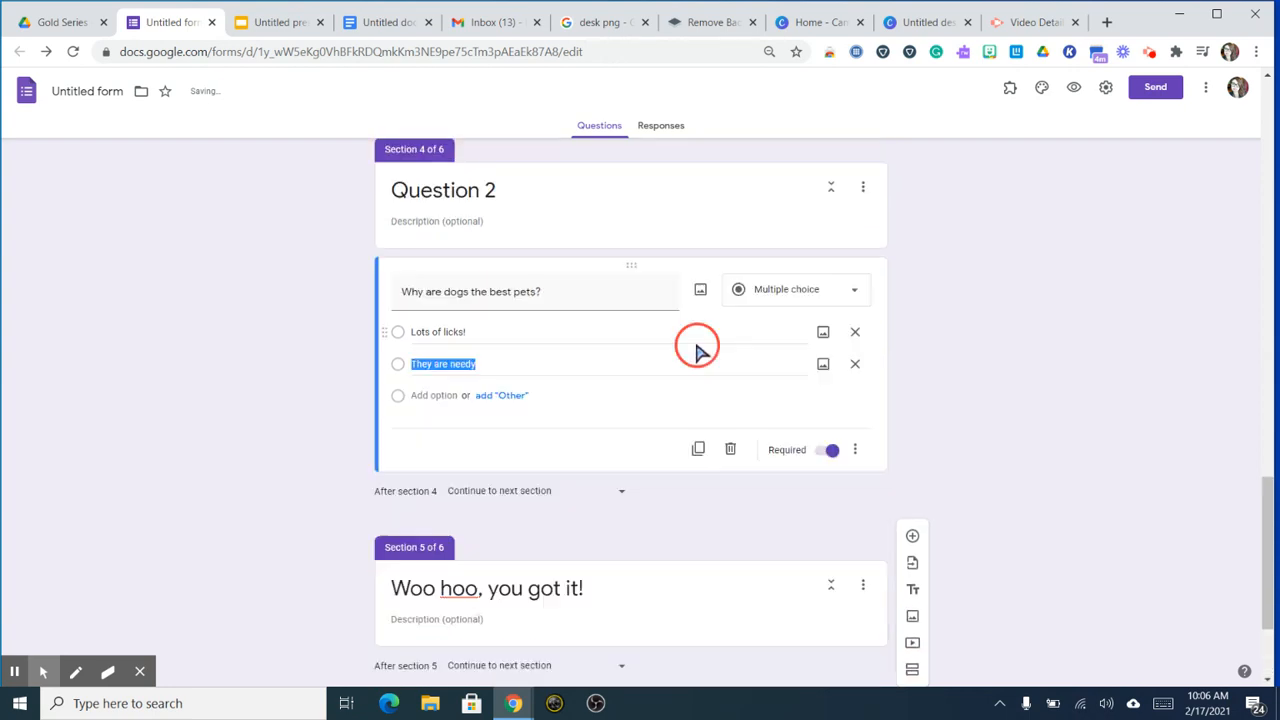
left_click(857, 456)
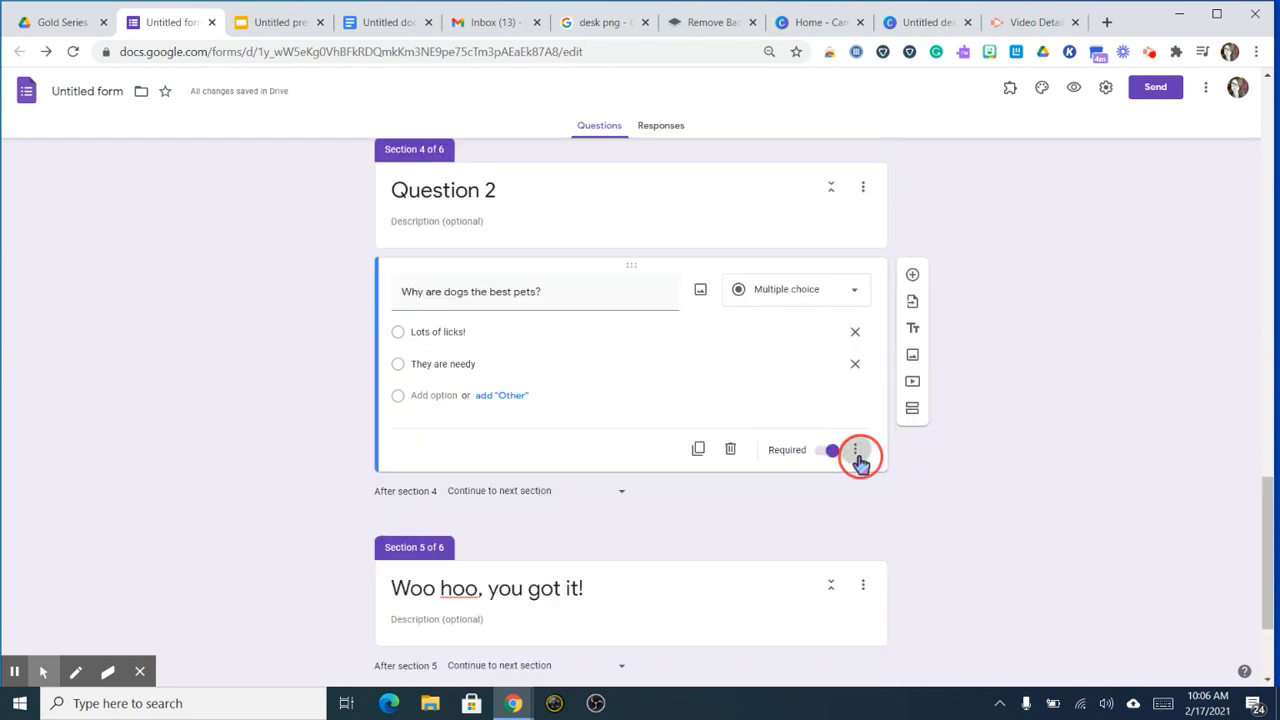
left_click(932, 540)
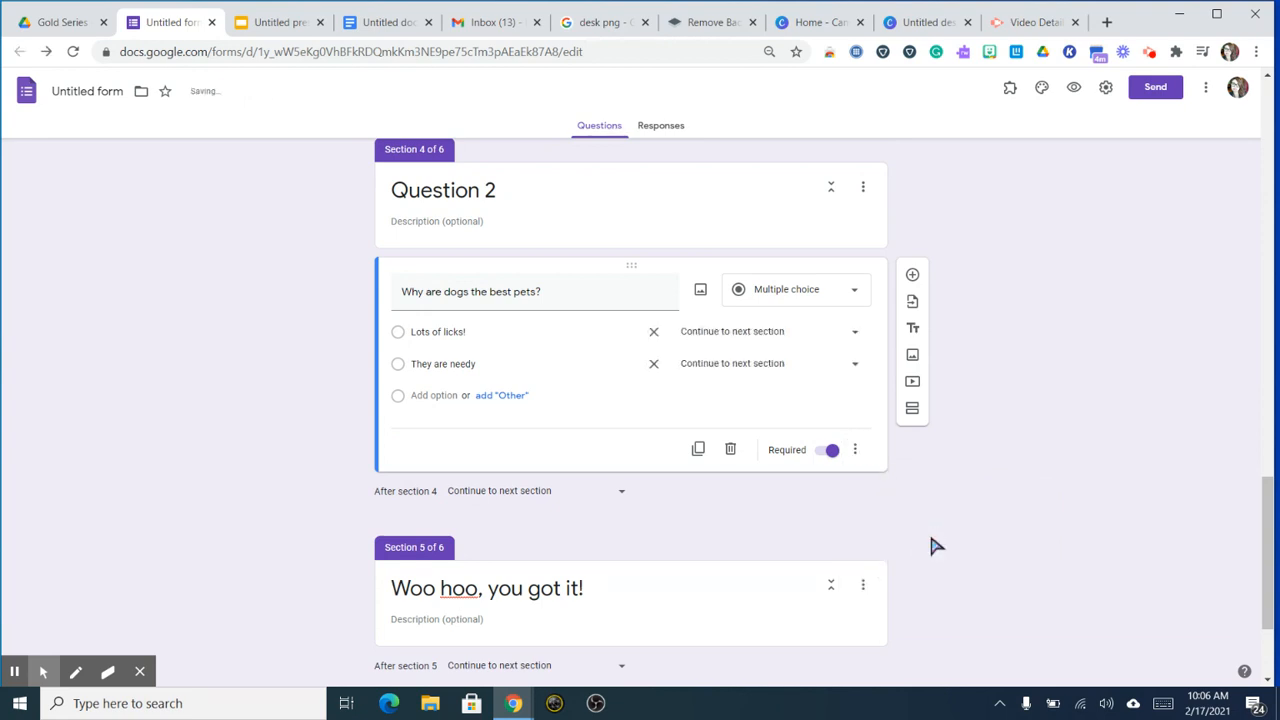
left_click(756, 334)
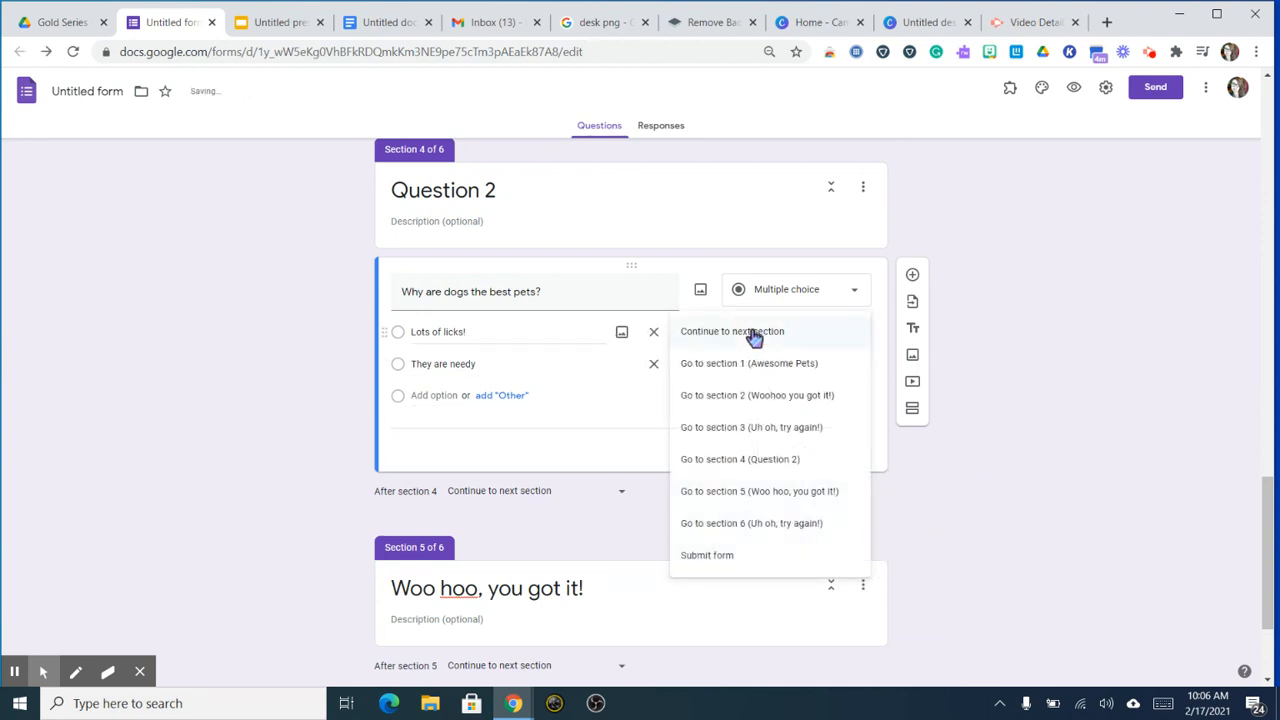
left_click(762, 490)
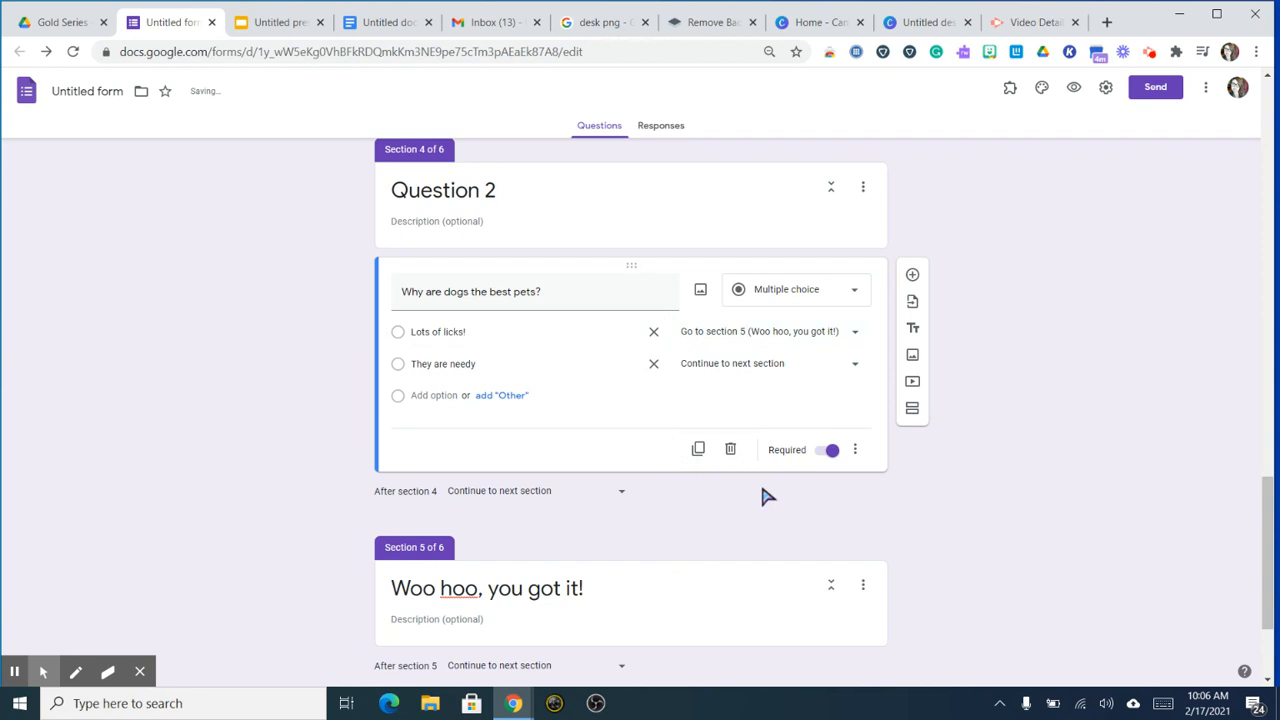
left_click(748, 366)
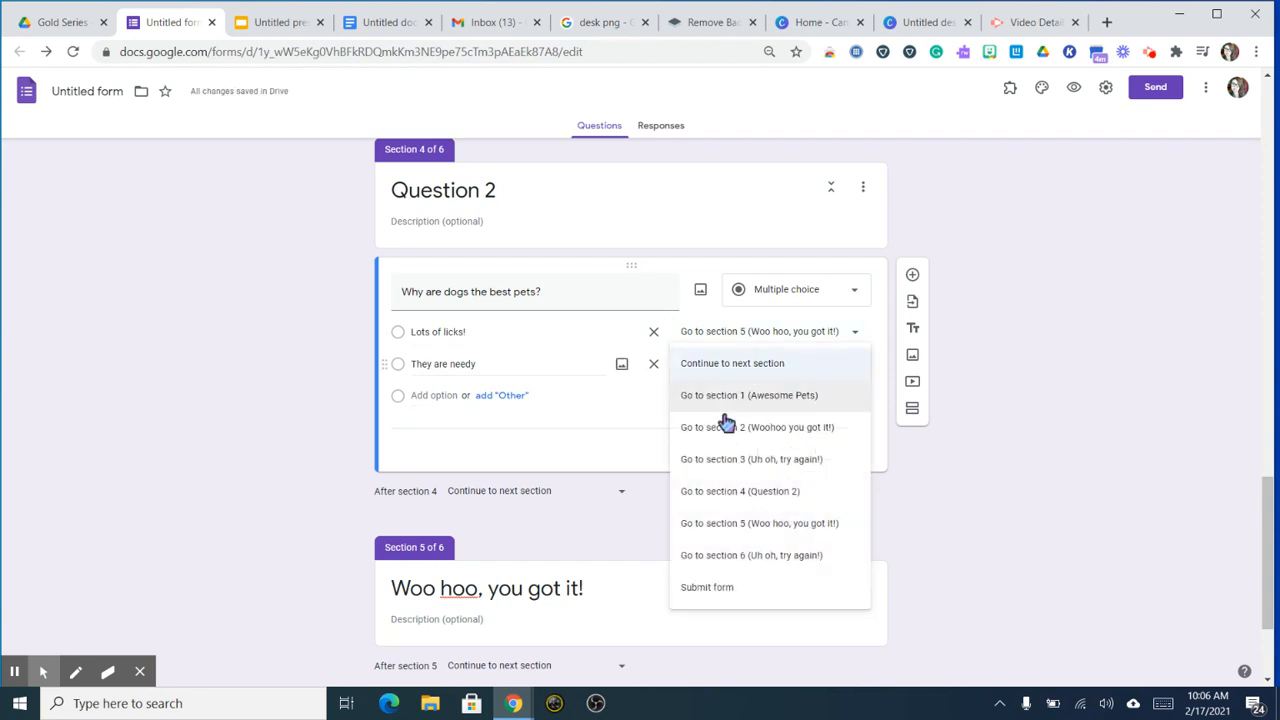
left_click(758, 560)
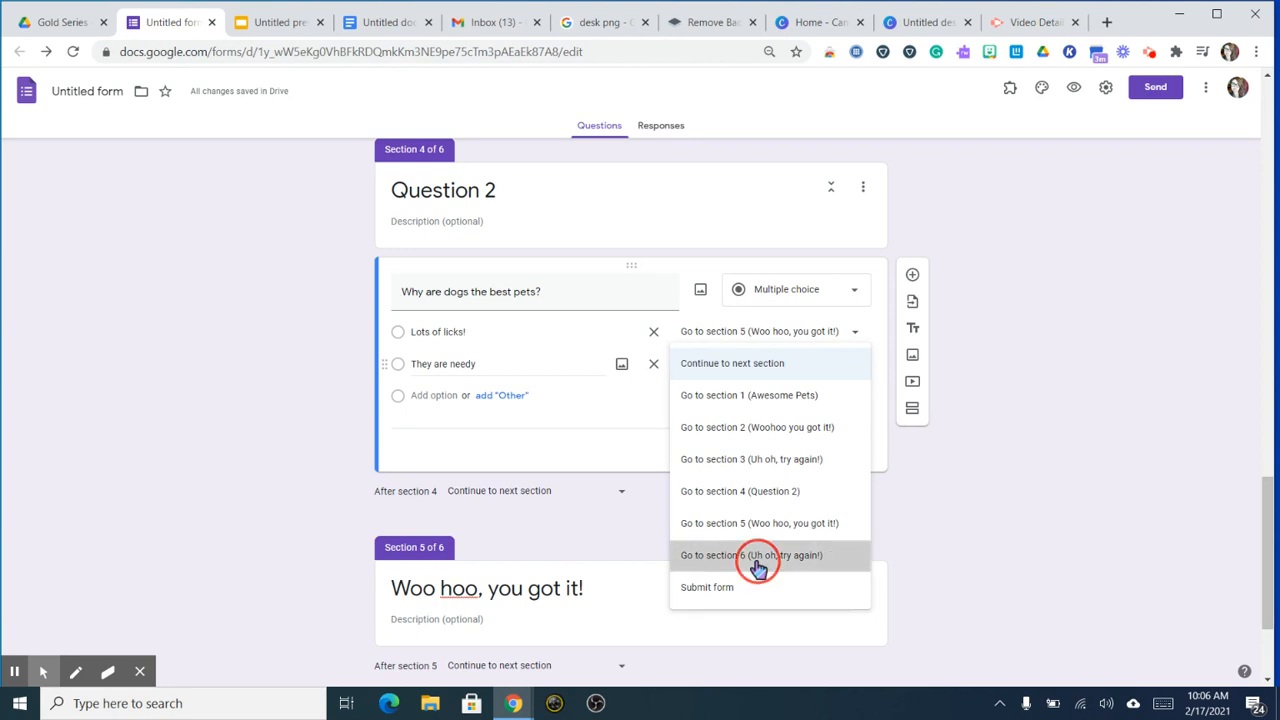
scroll(758, 568, "up", 9)
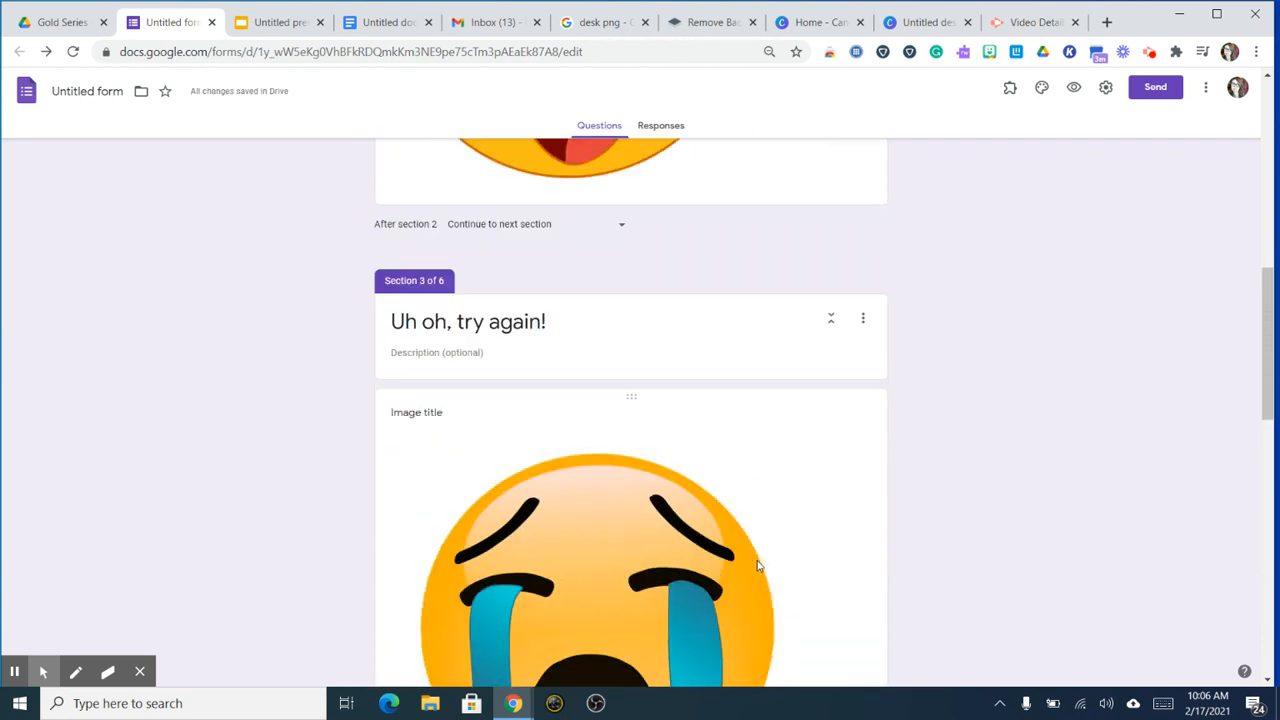
Step: Route the Cats answer of 'Which is the best pet?' to section 3, 'Uh oh, try again!'
scroll(758, 566, "up", 10)
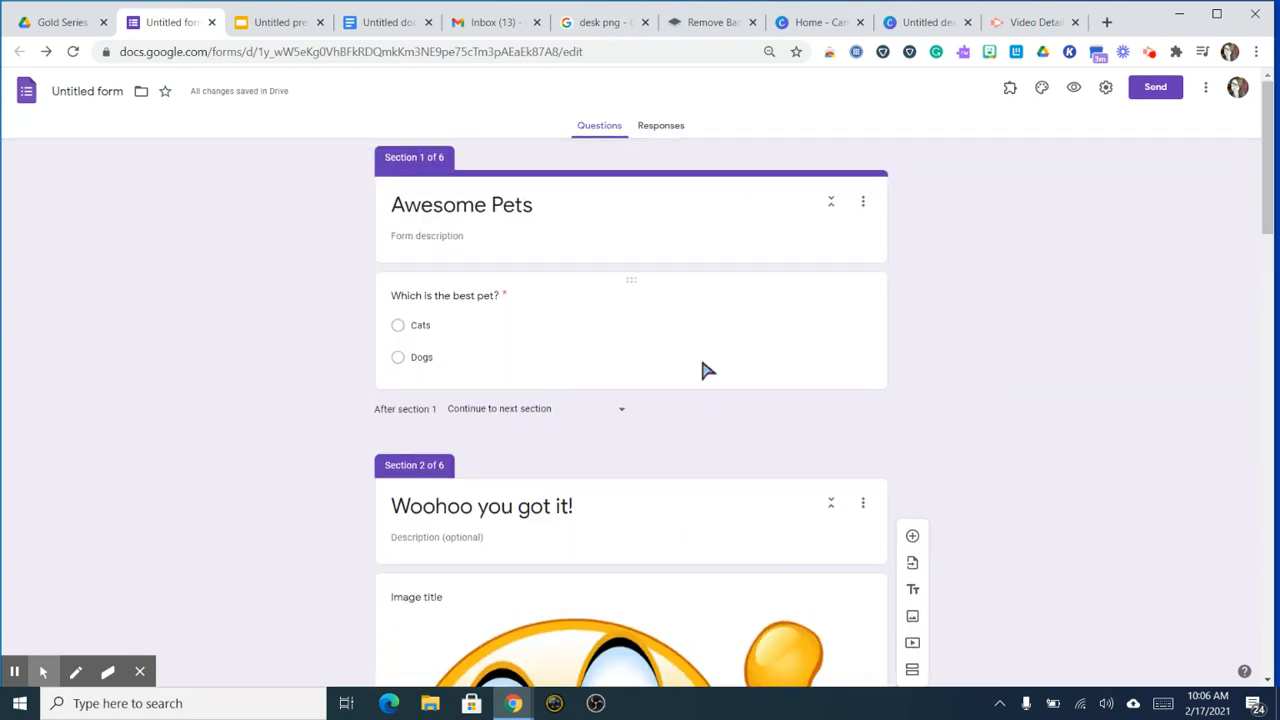
left_click(704, 371)
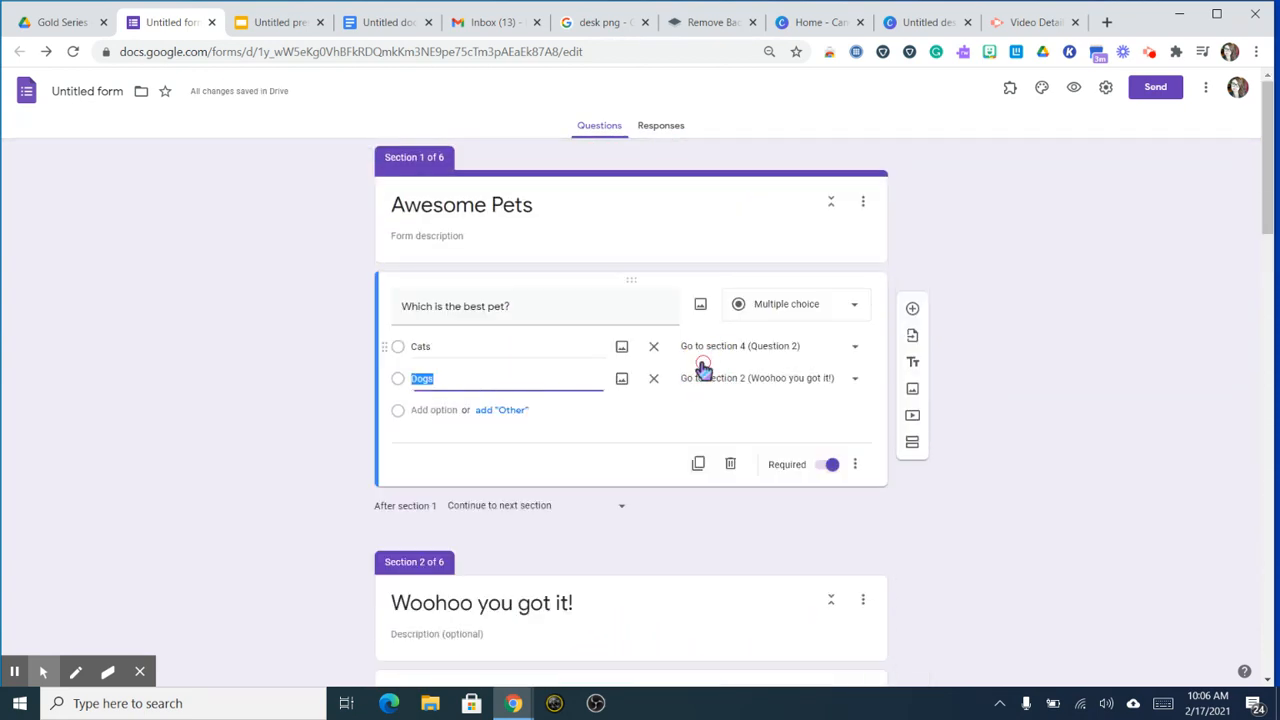
left_click(756, 360)
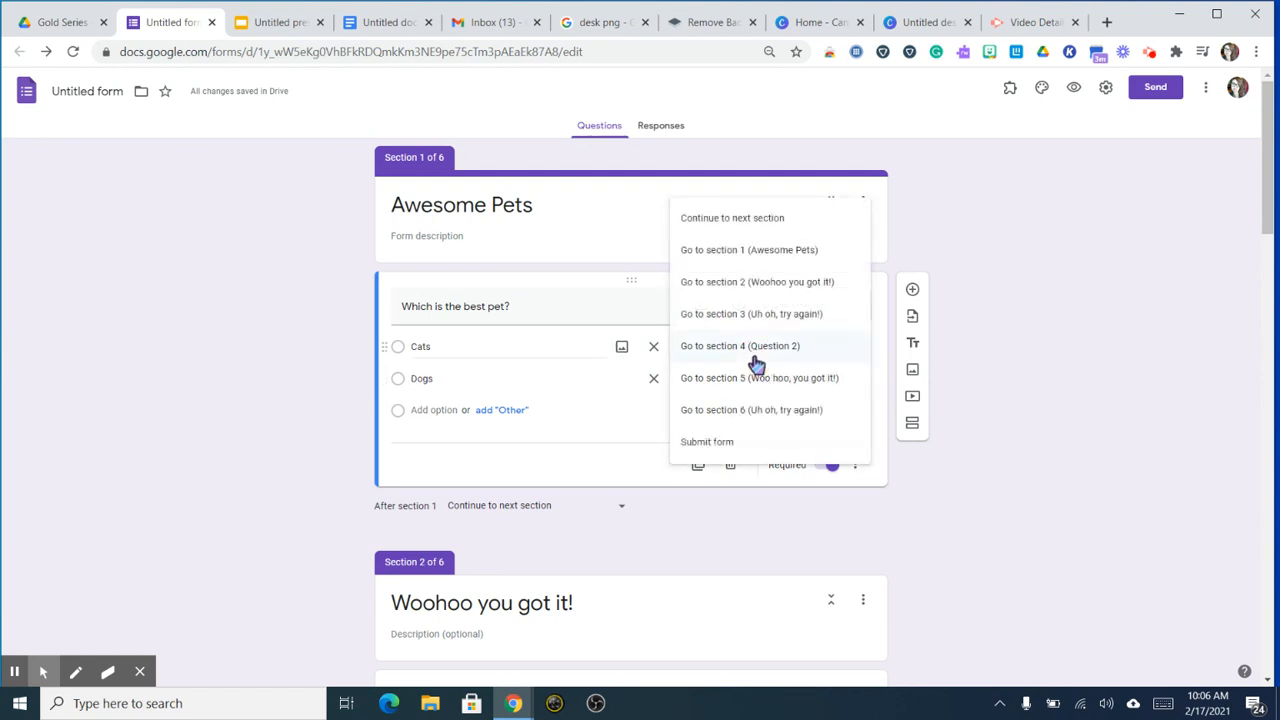
left_click(765, 314)
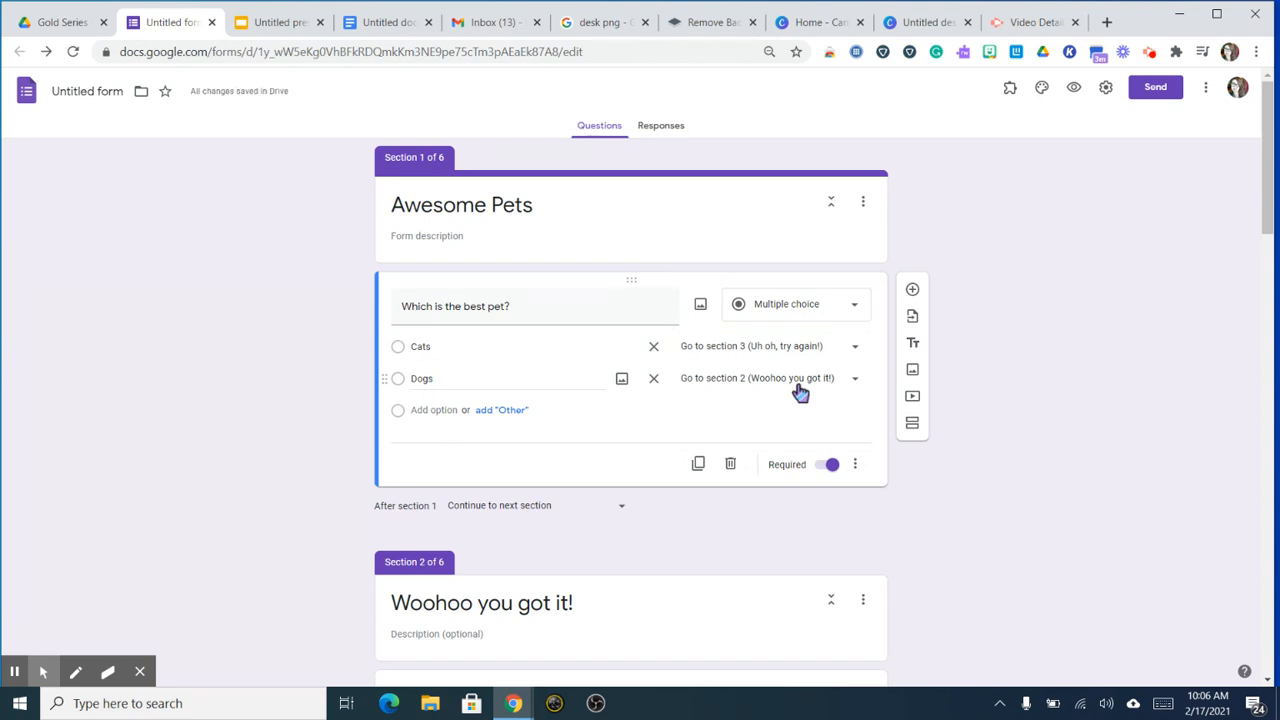
scroll(800, 393, "down", 5)
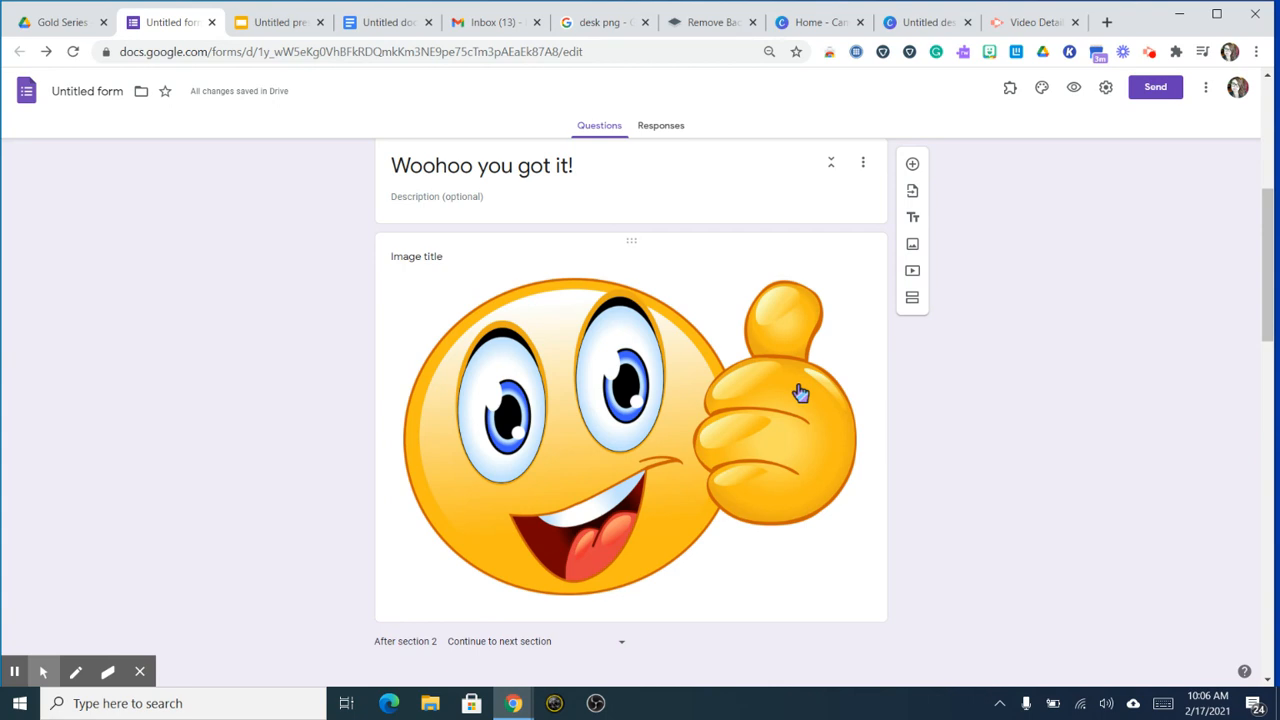
Step: Set section 2 to continue to section 4 (Question 2)
scroll(800, 393, "down", 1)
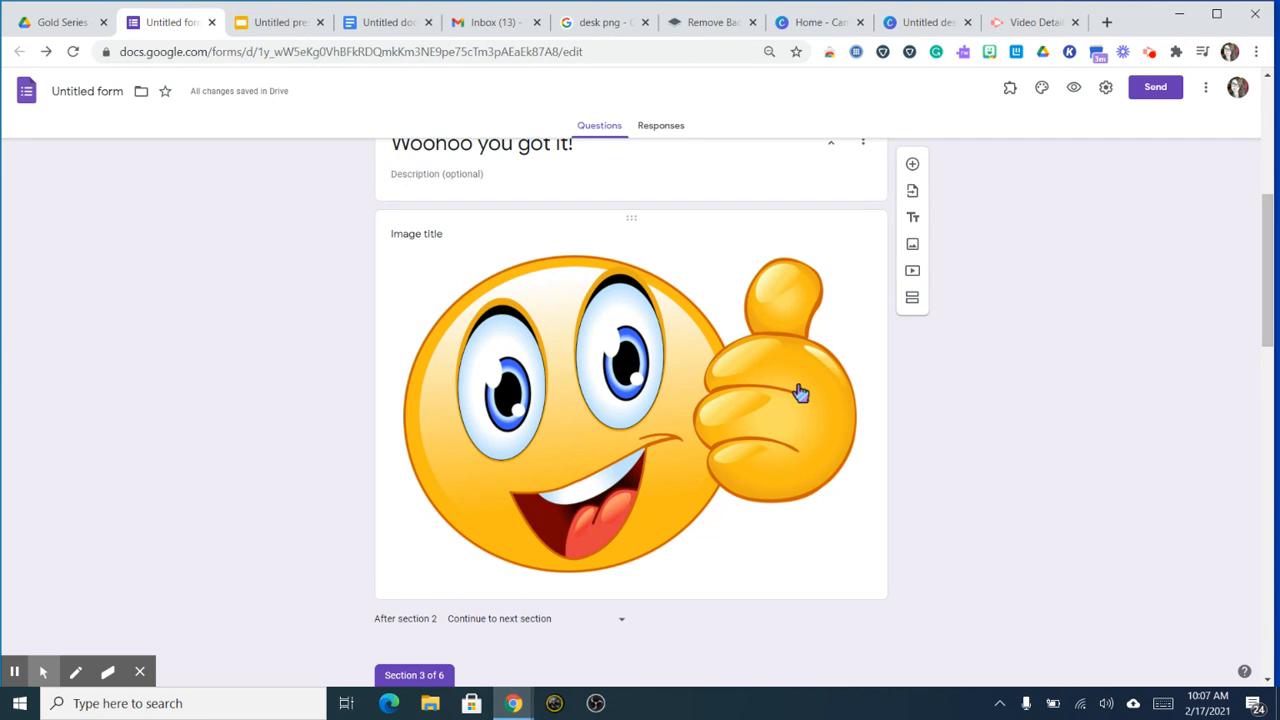
scroll(549, 434, "up", 1)
scroll(549, 434, "down", 1)
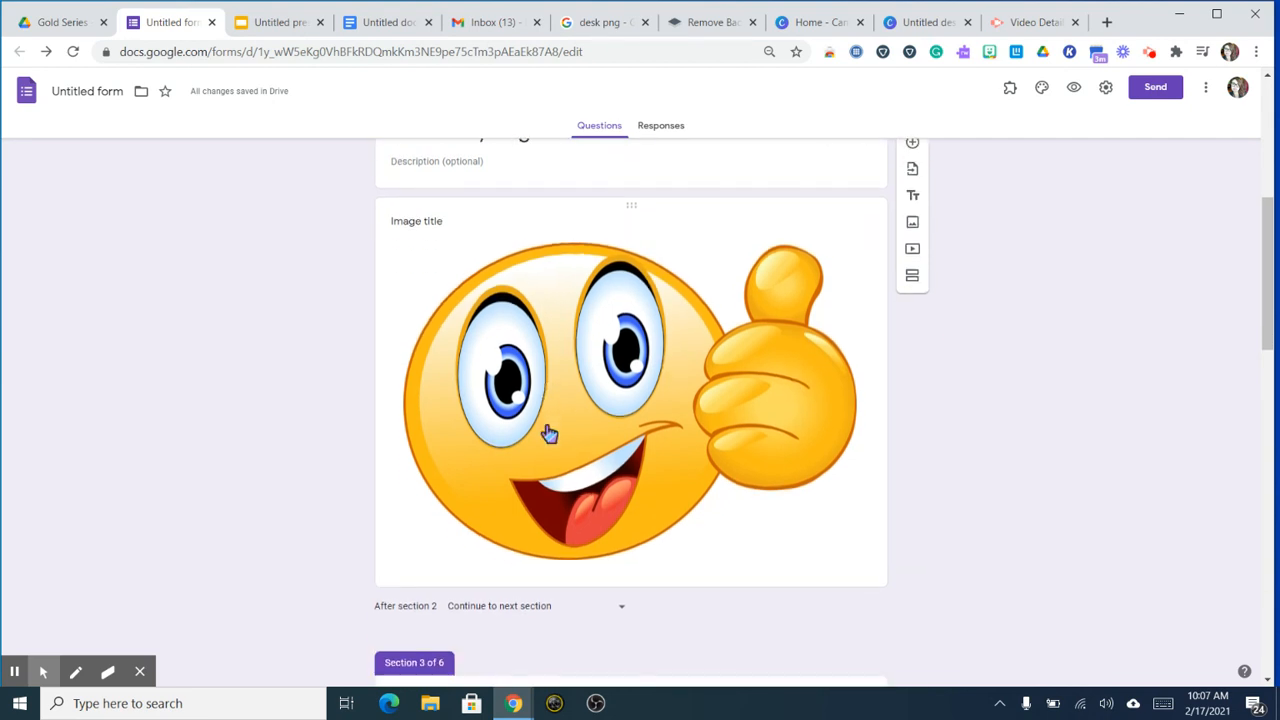
left_click(535, 608)
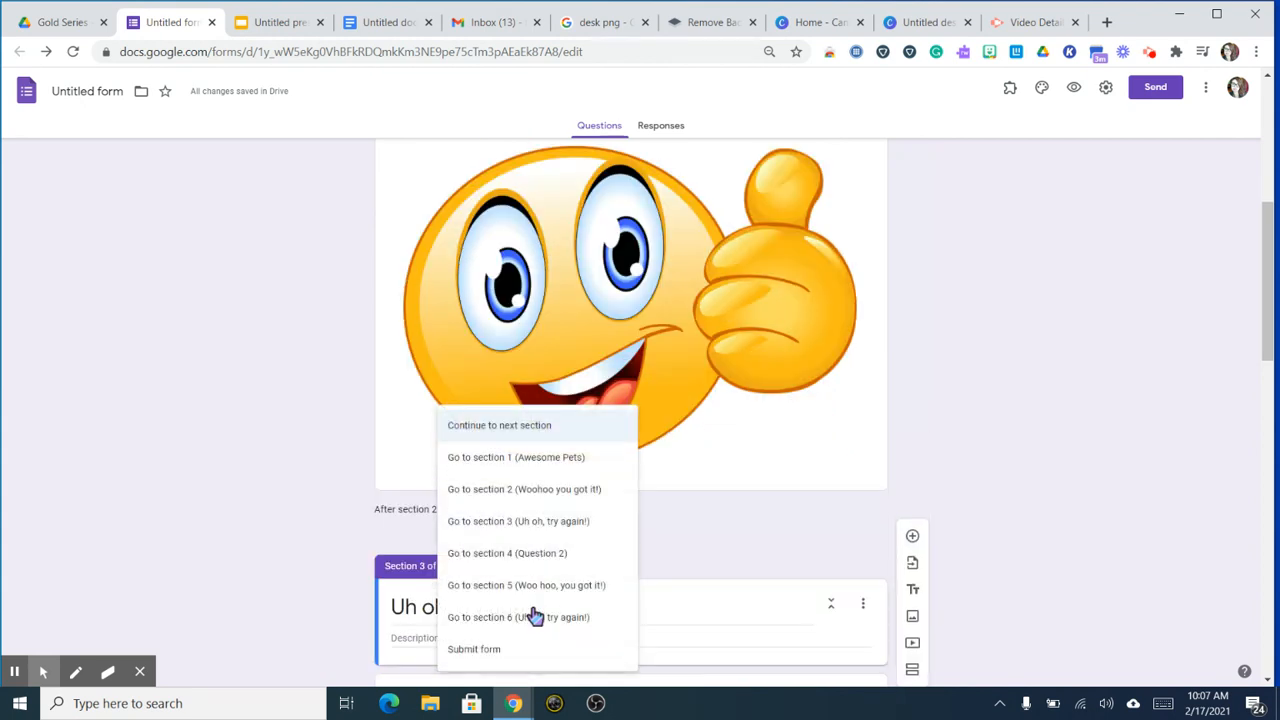
left_click(528, 565)
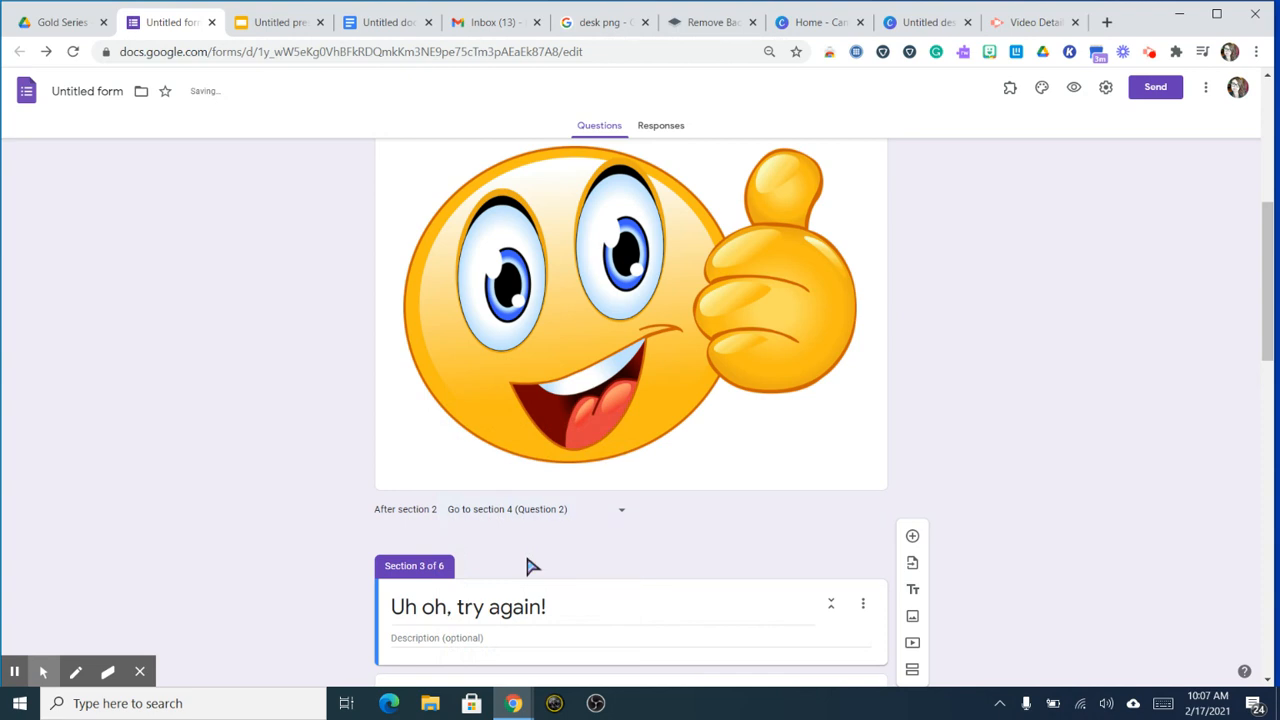
Step: Send respondents after section 3 back to section 1 (Awesome Pets)
scroll(531, 567, "down", 4)
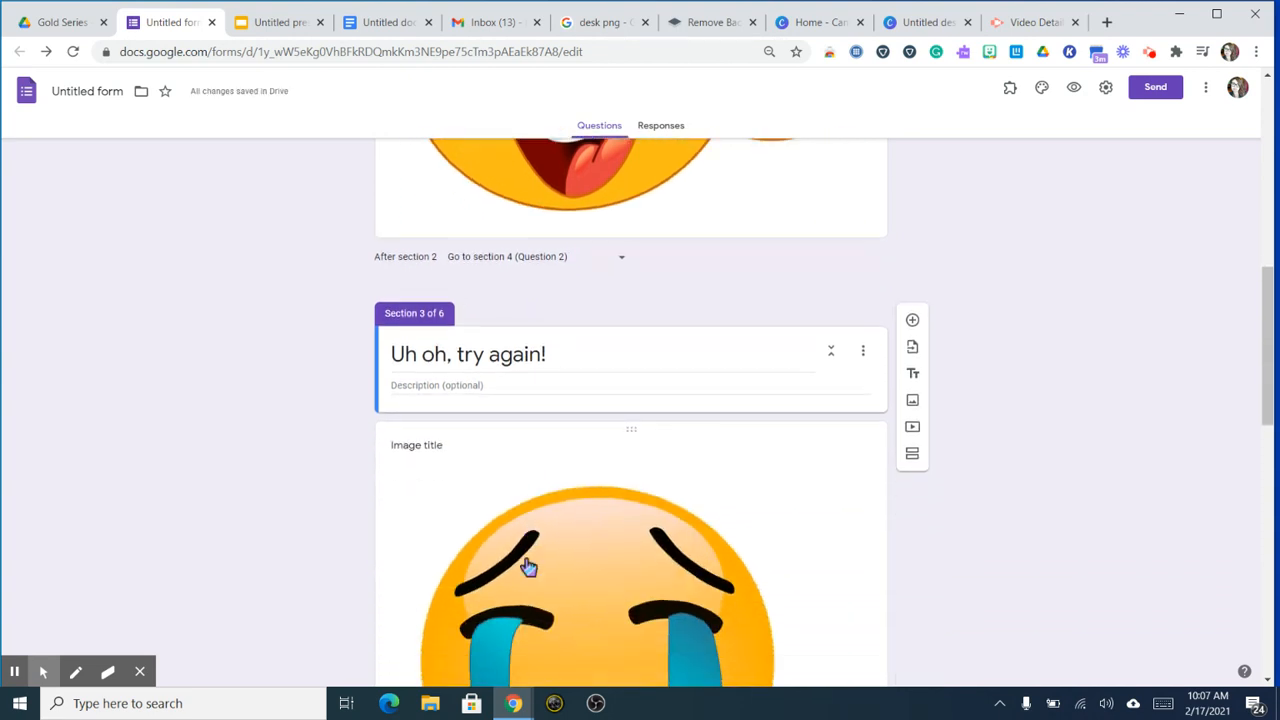
scroll(528, 567, "down", 2)
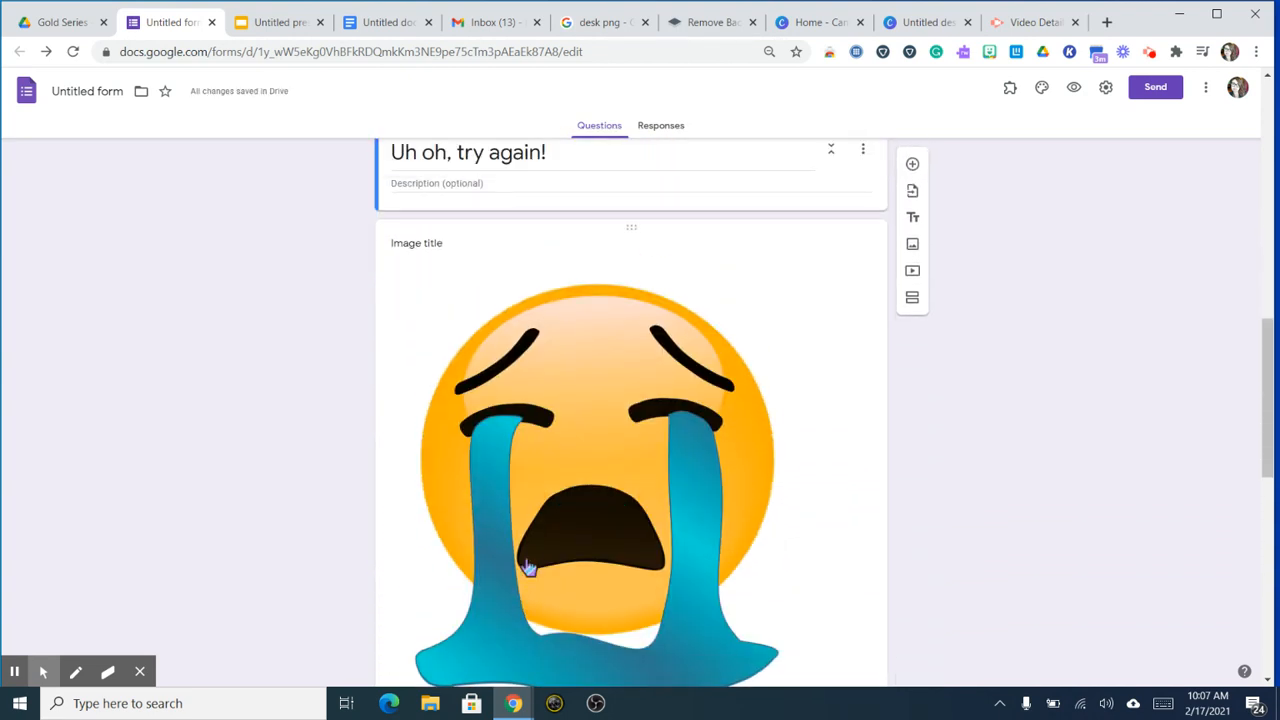
scroll(528, 567, "down", 3)
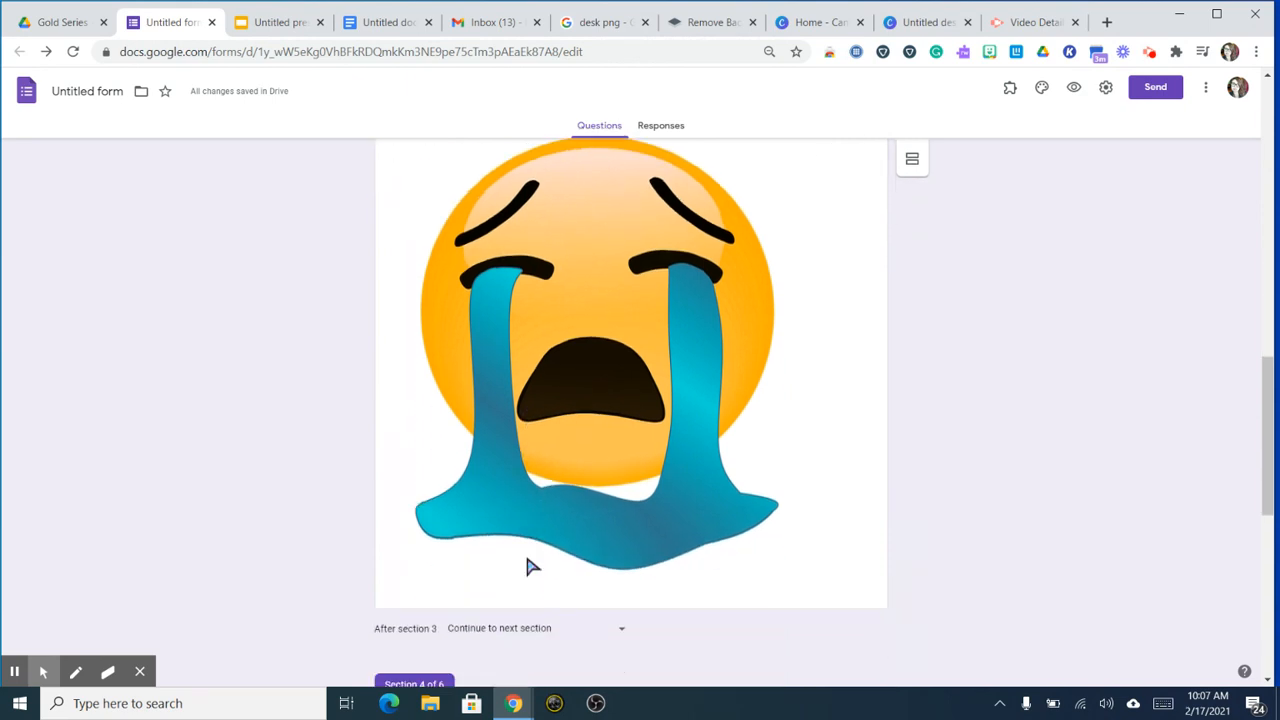
left_click(516, 557)
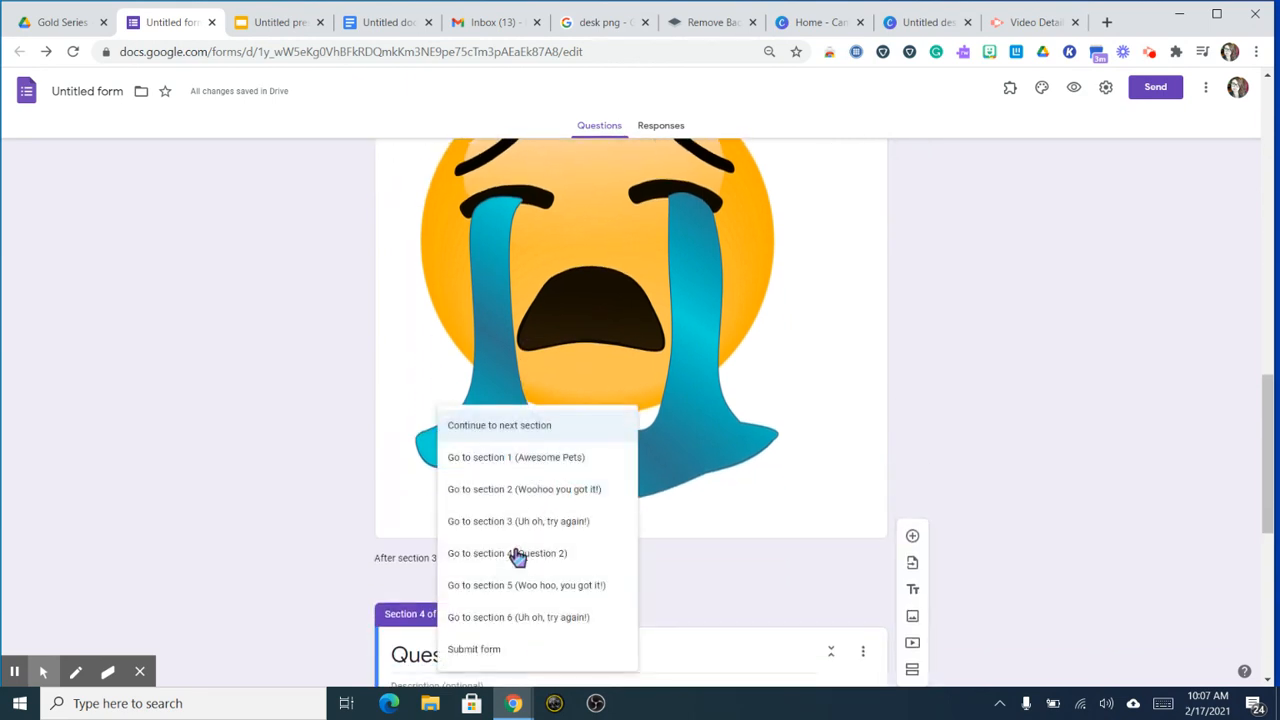
left_click(531, 463)
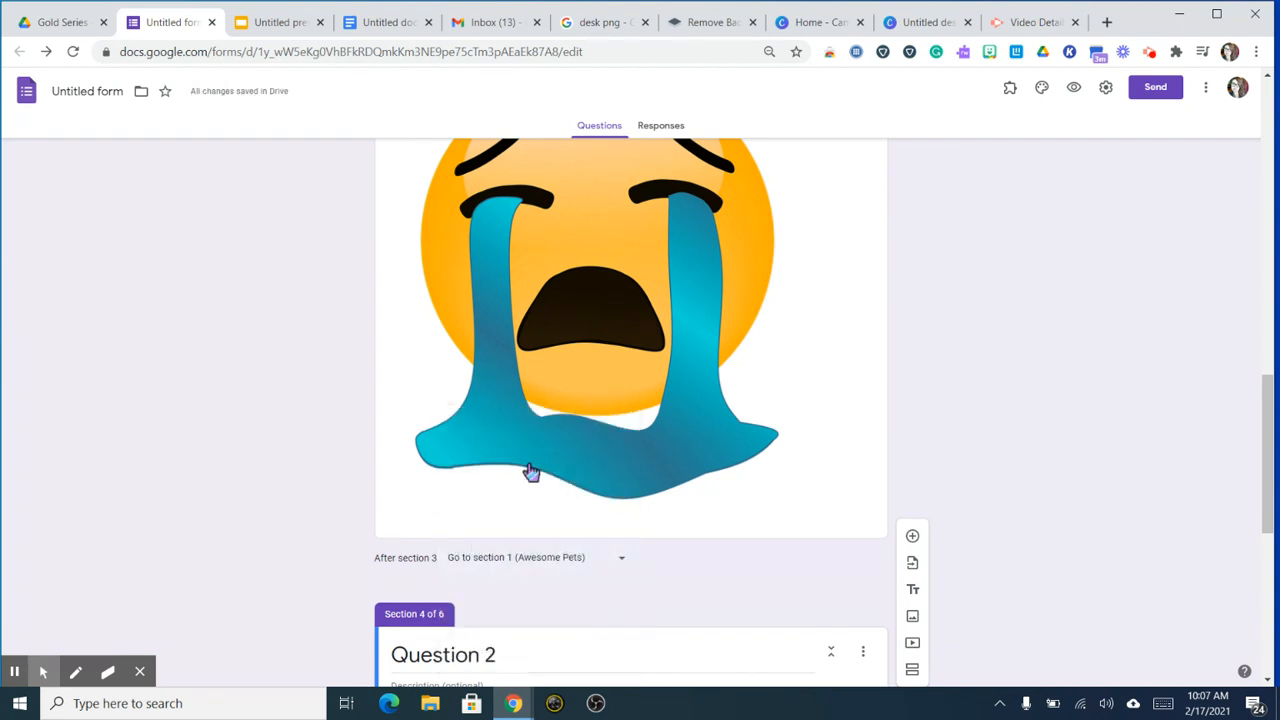
Step: Make section 5 end by submitting the form
scroll(531, 472, "down", 3)
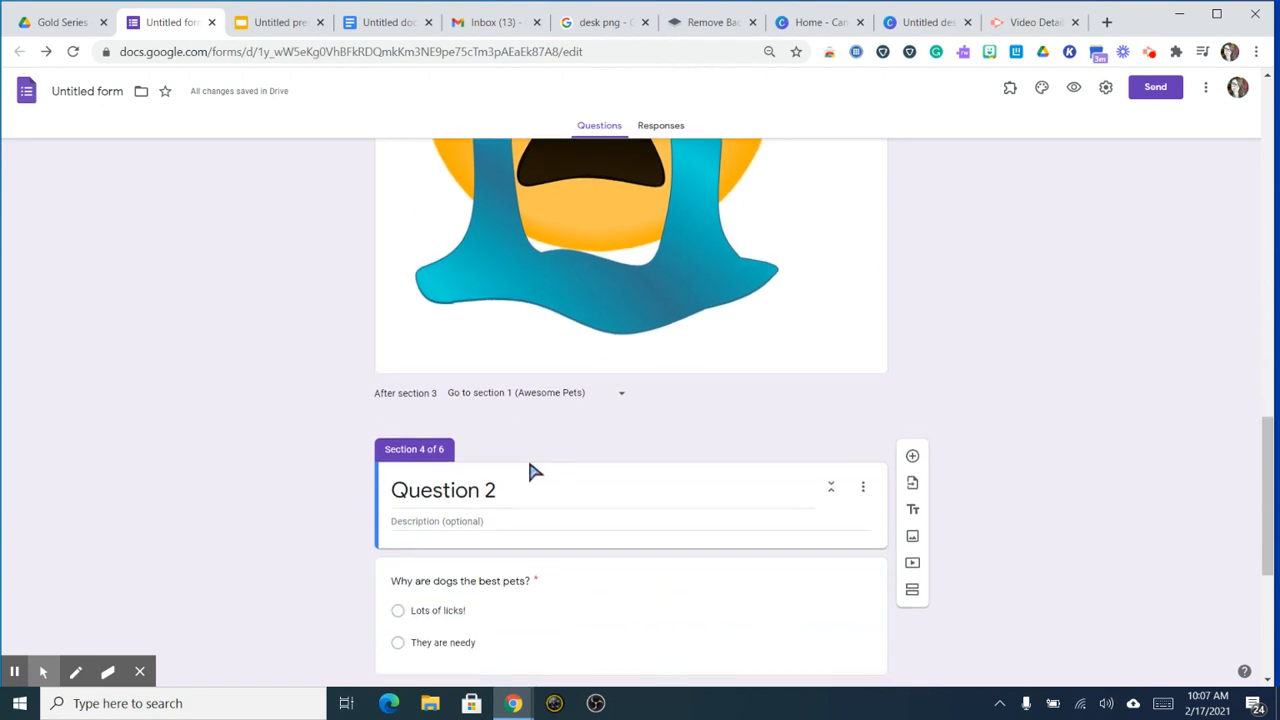
scroll(531, 472, "down", 2)
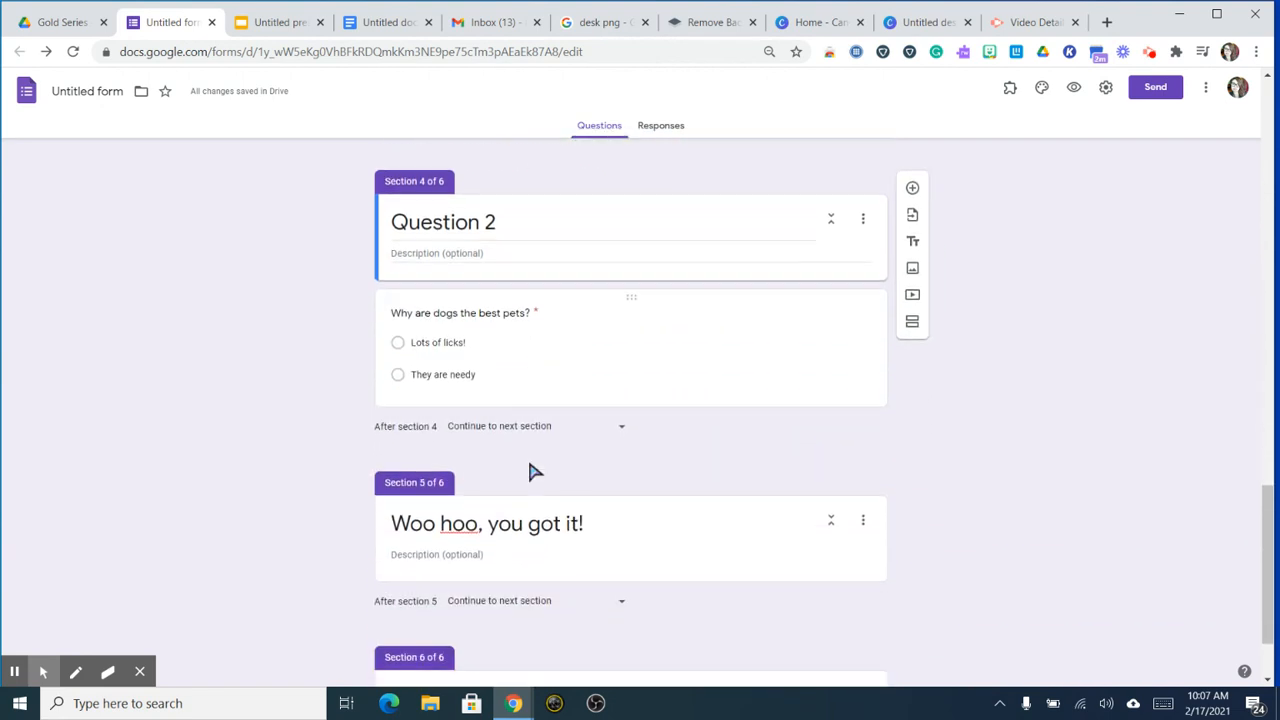
scroll(531, 472, "down", 1)
left_click(510, 488)
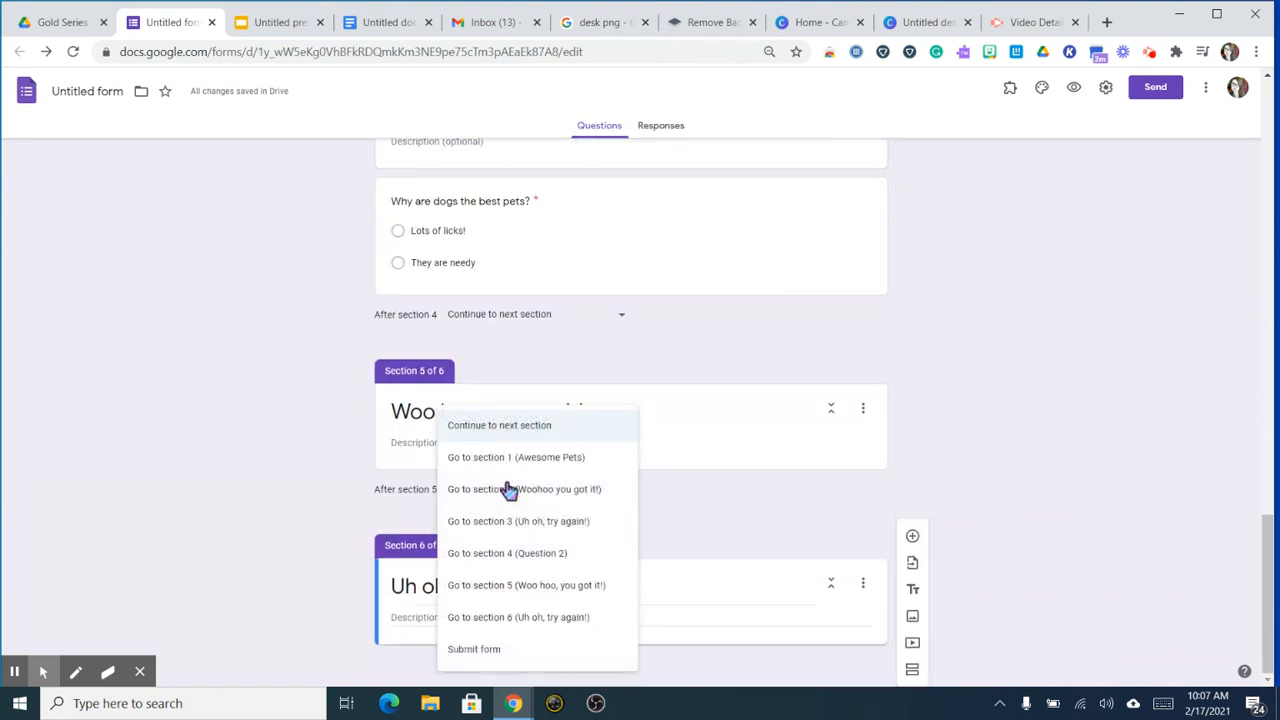
left_click(486, 651)
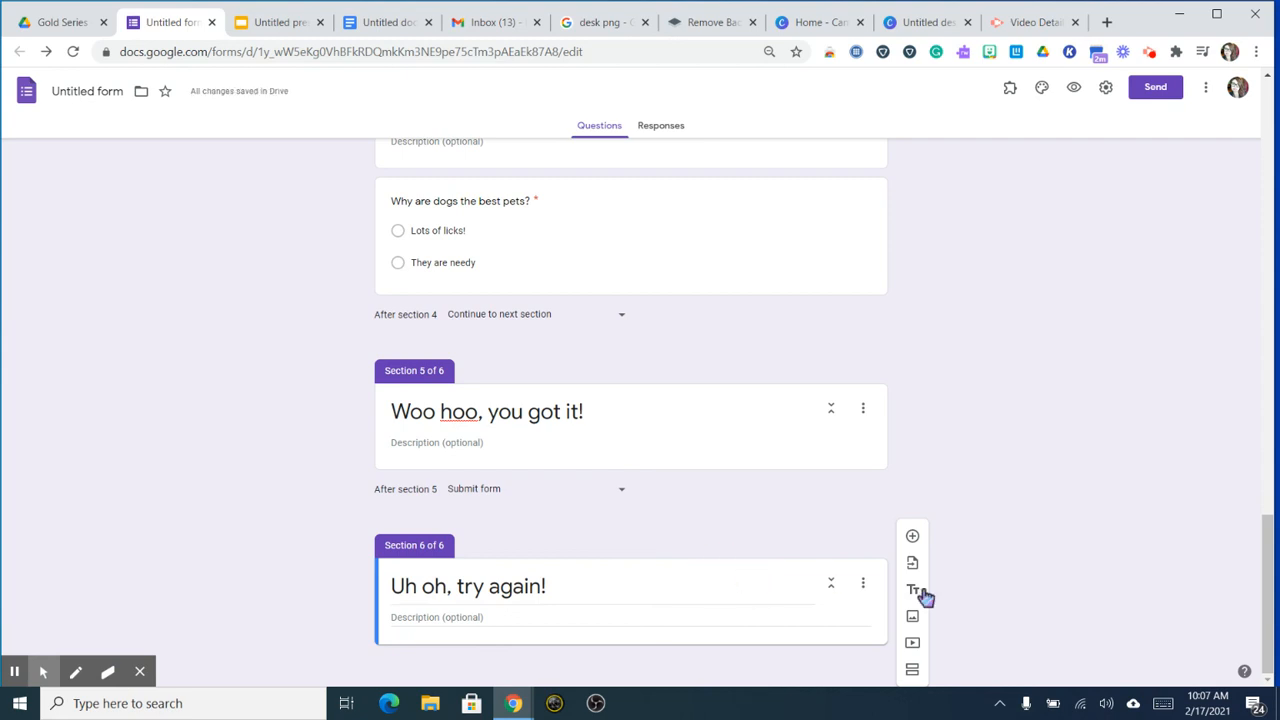
Step: Add a seventh section 'Finished!' and loop section 6 back to section 4 (Question 2)
left_click(912, 669)
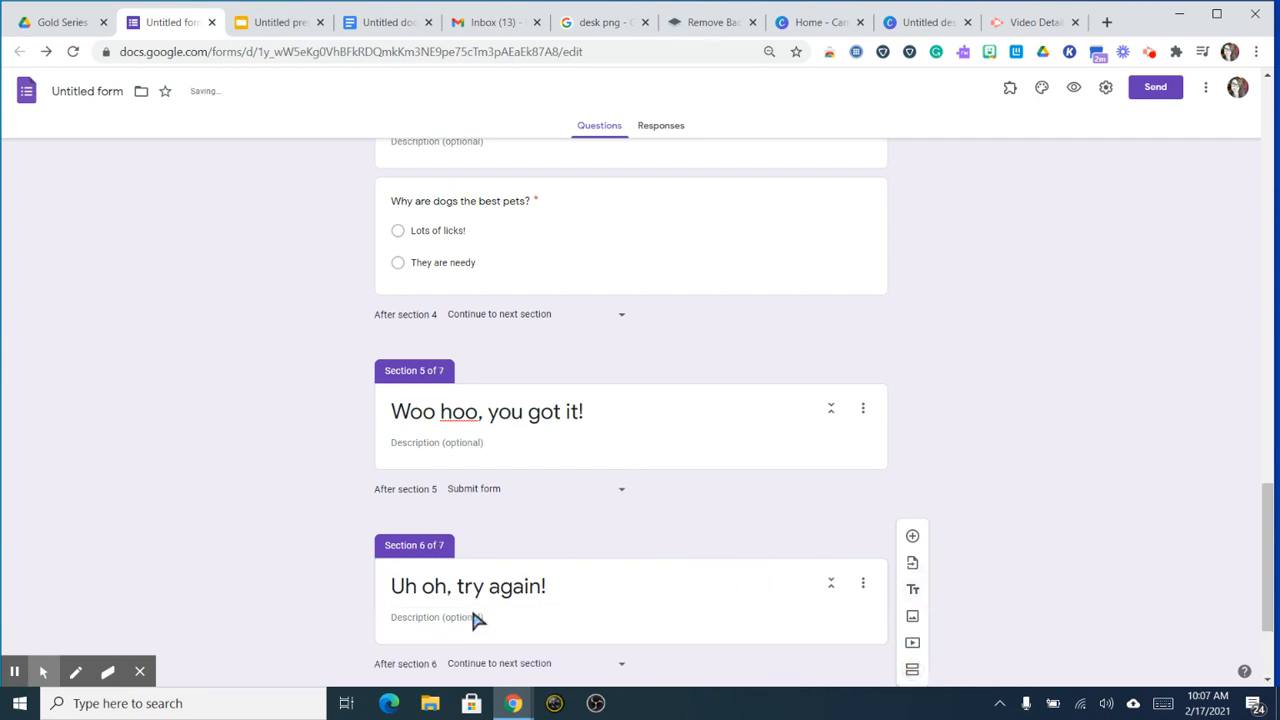
type("F")
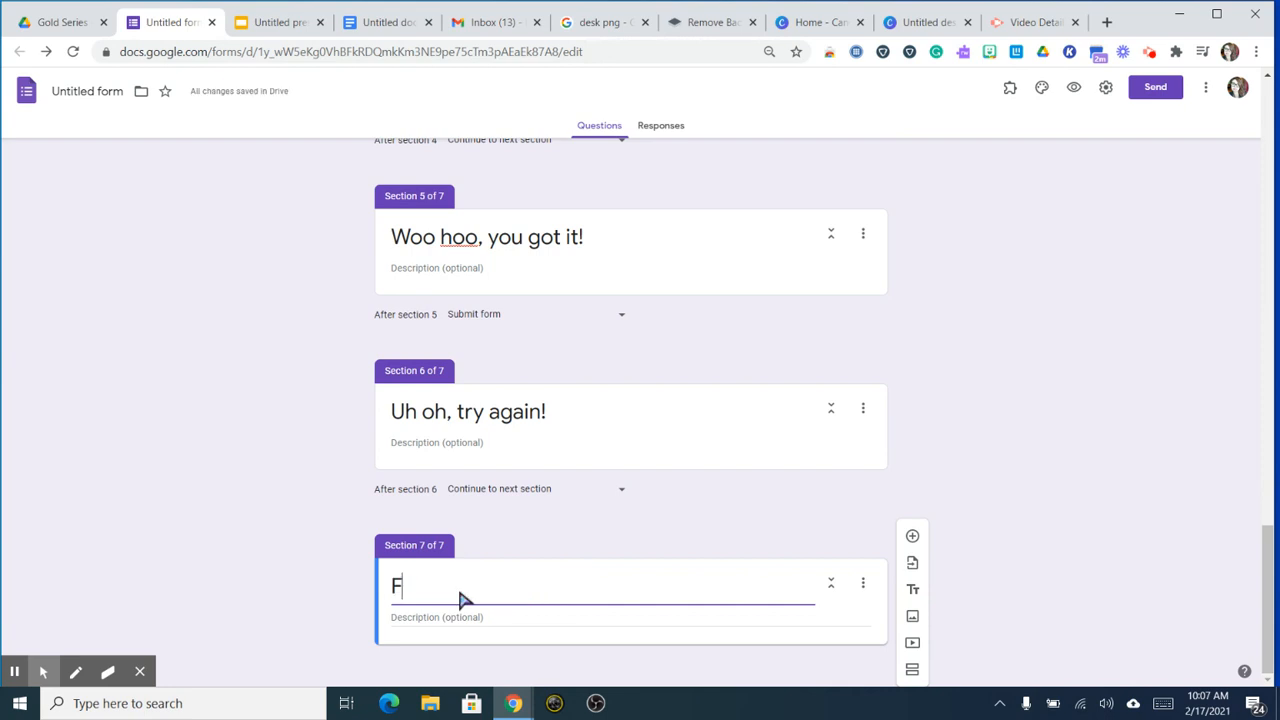
type("inished!")
left_click(490, 497)
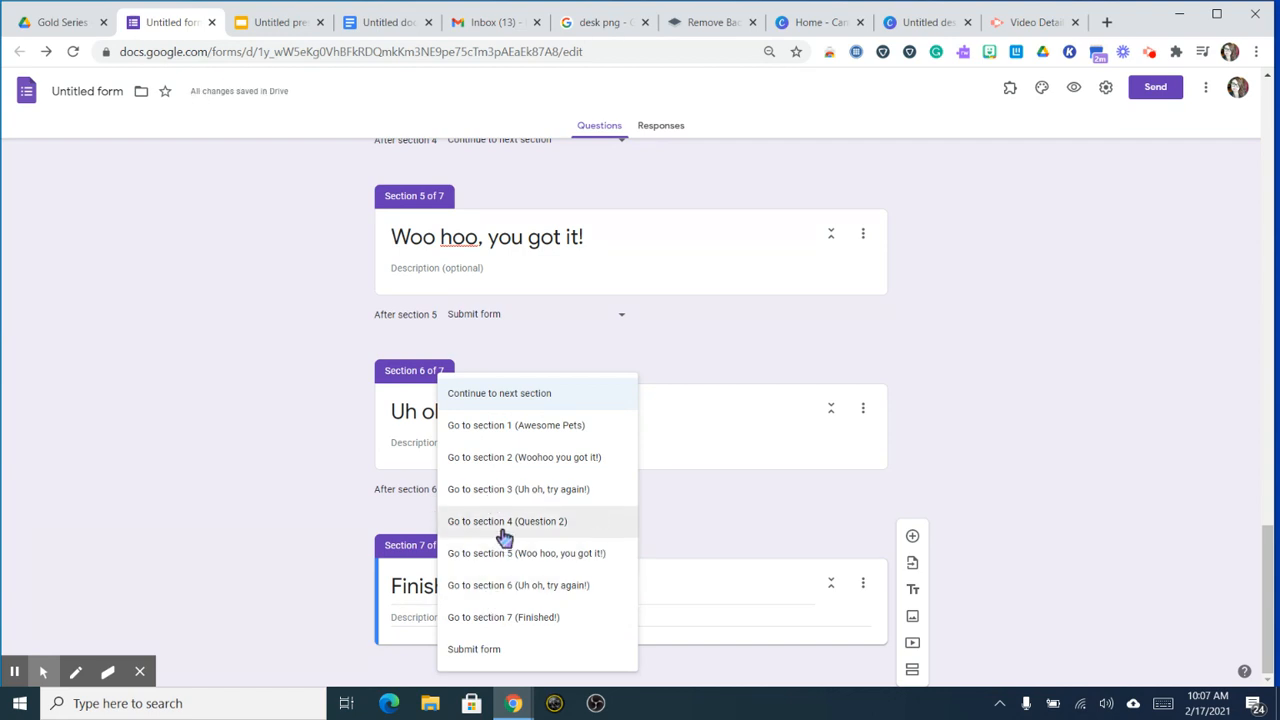
left_click(505, 521)
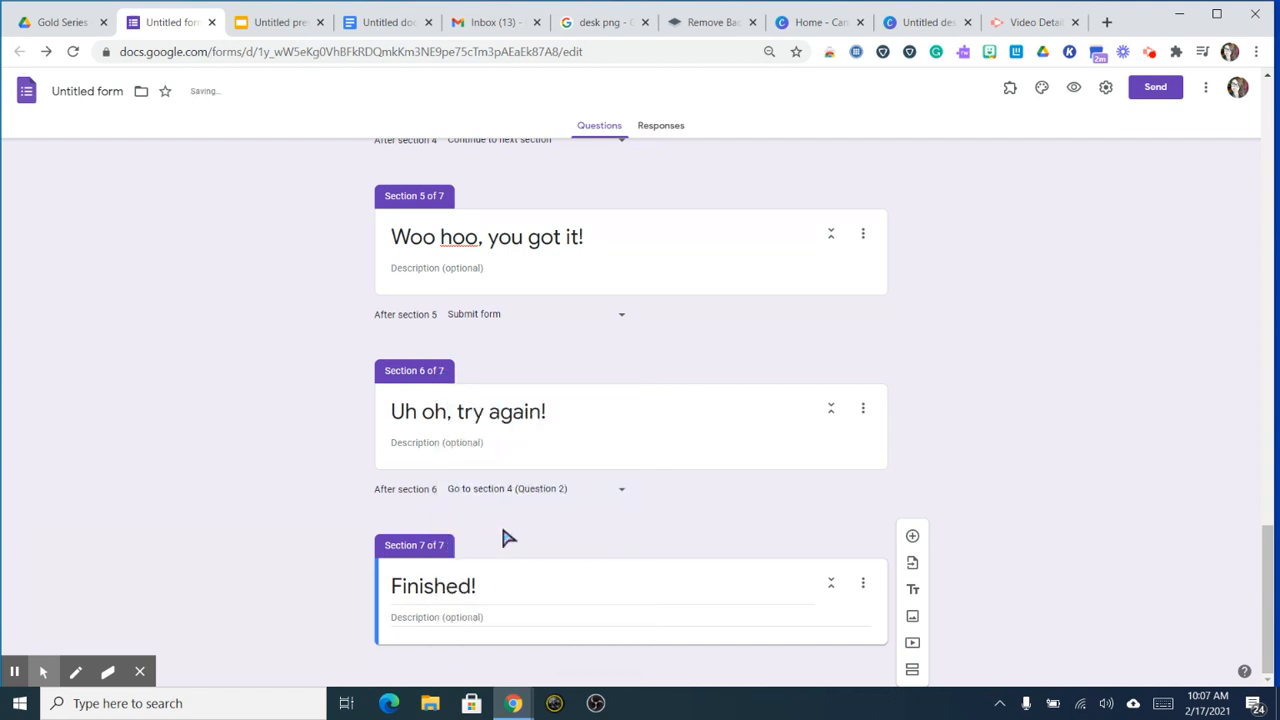
scroll(505, 538, "up", 3)
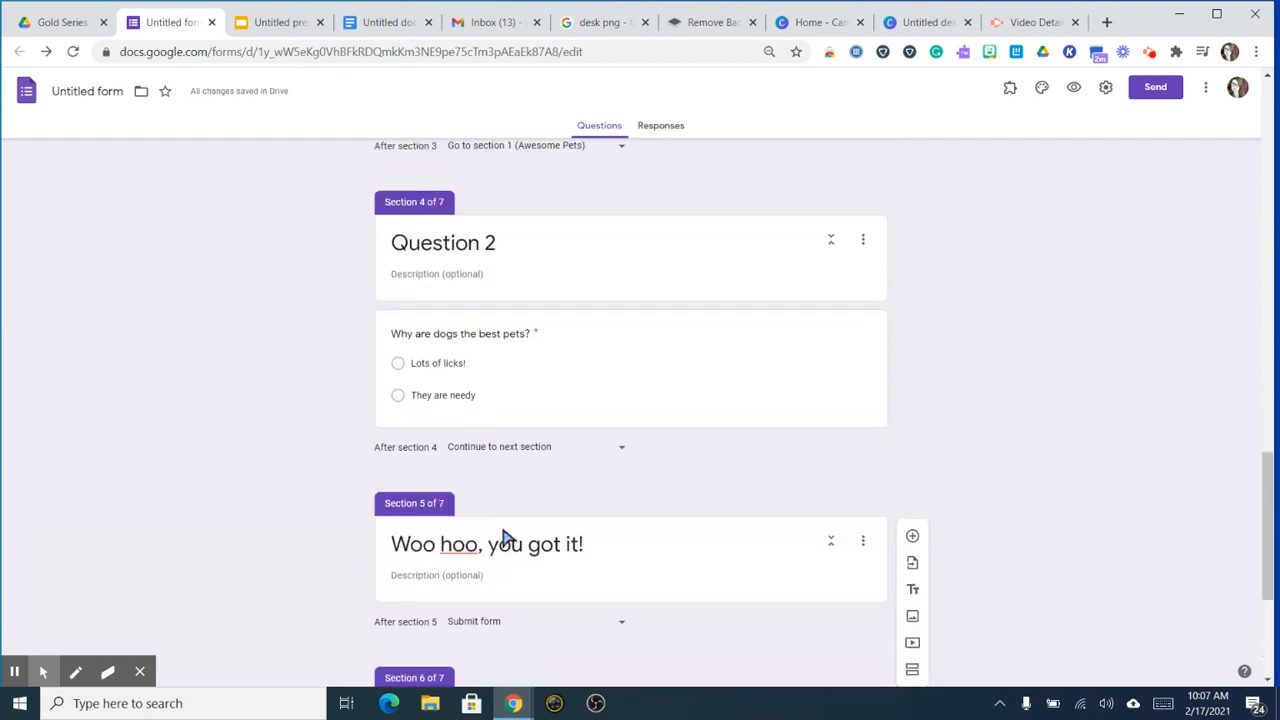
scroll(505, 538, "up", 12)
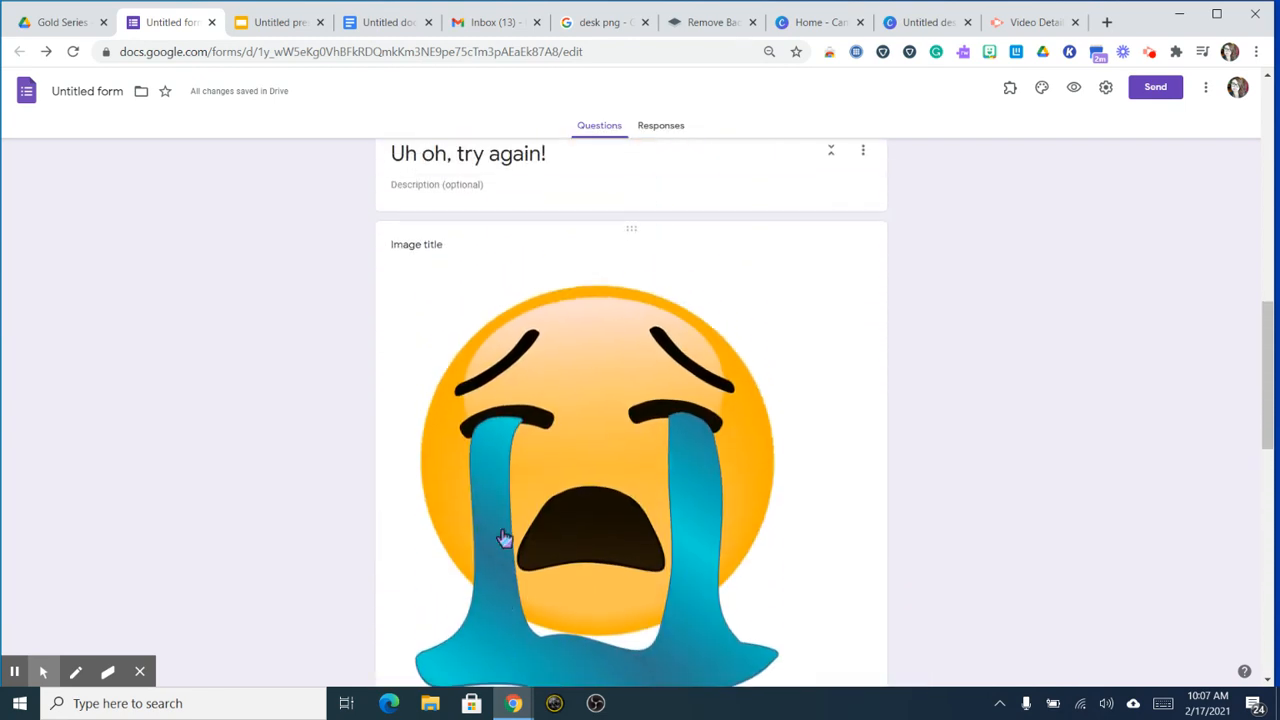
scroll(505, 538, "up", 5)
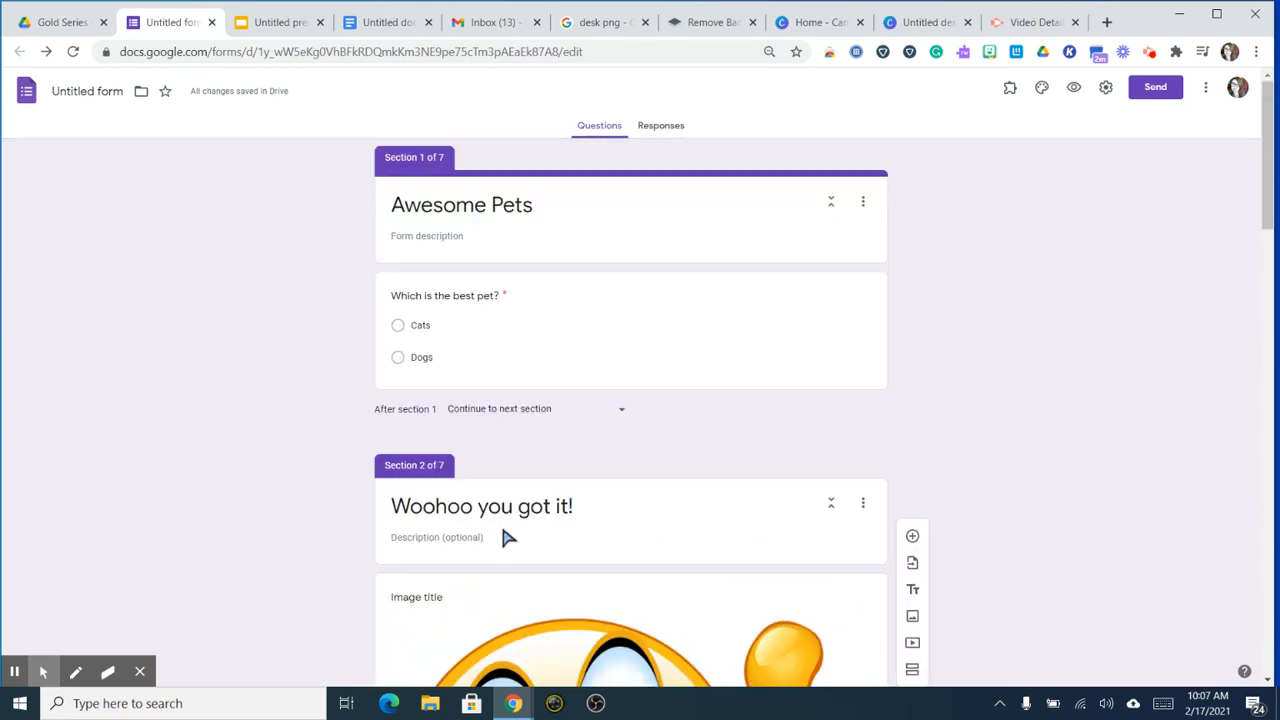
scroll(706, 430, "down", 15)
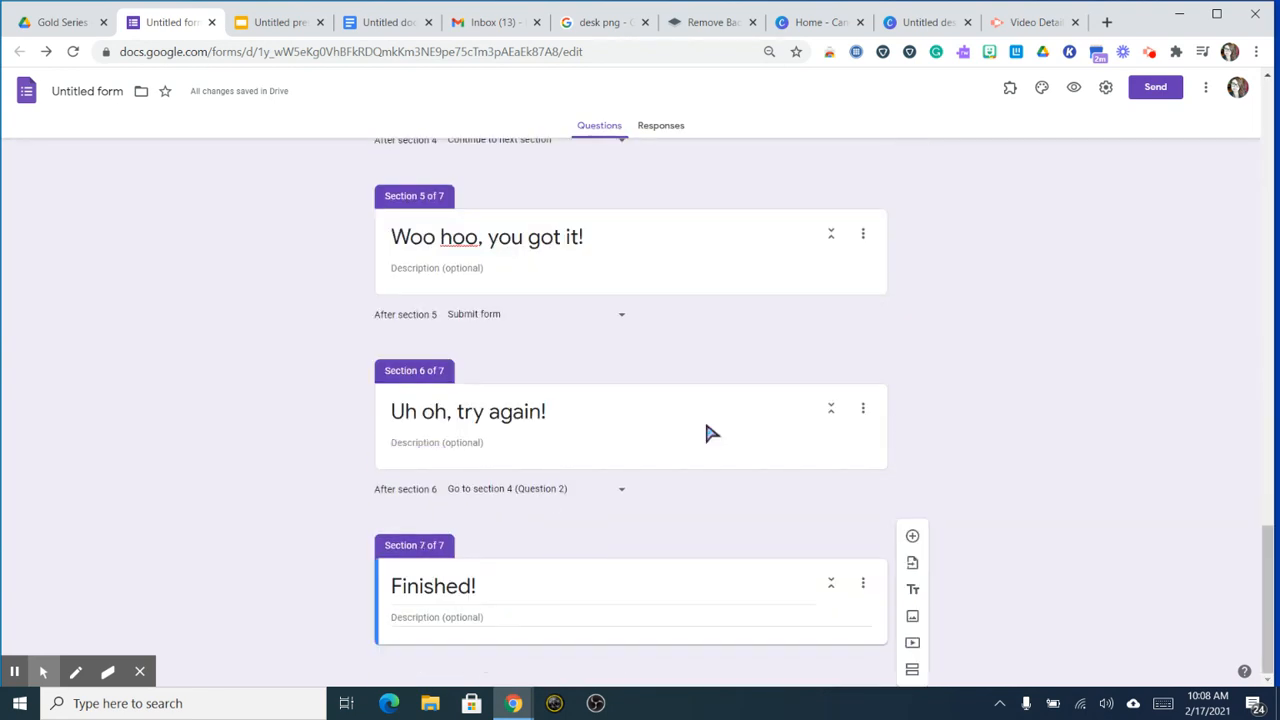
Step: Turn off the 'Show link to submit another response' presentation setting
left_click(1108, 88)
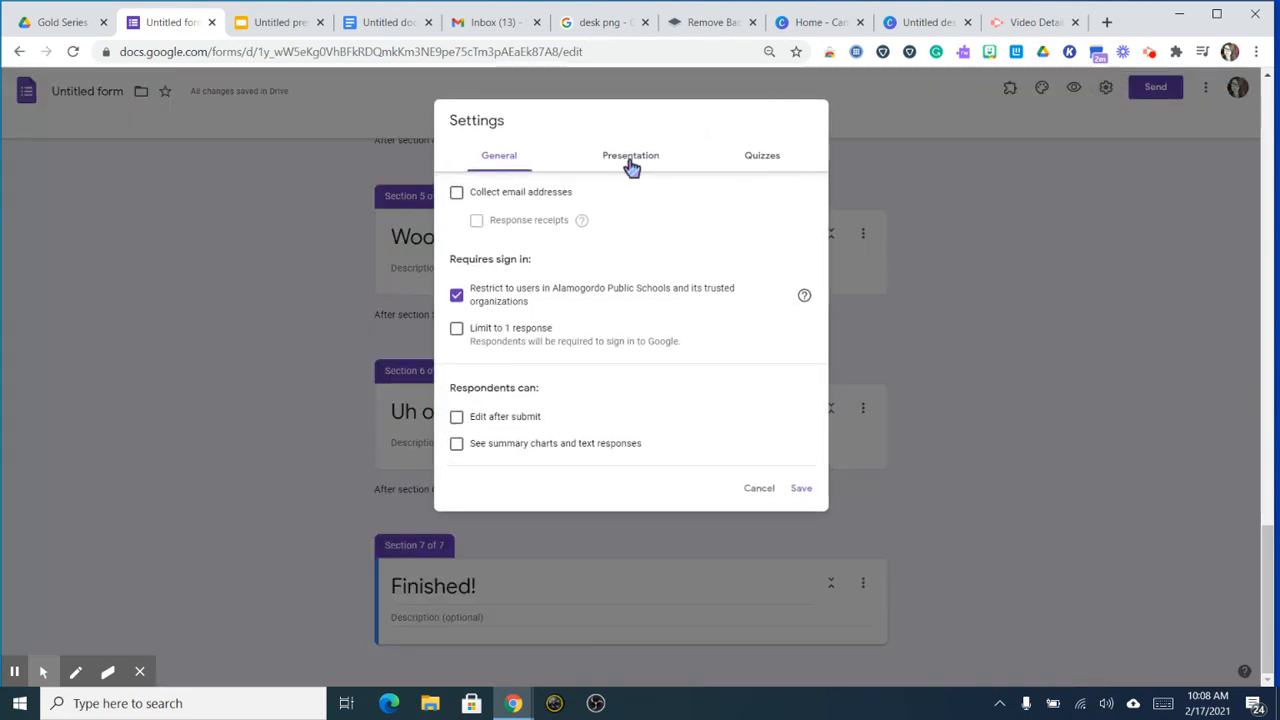
left_click(631, 160)
left_click(458, 252)
Step: Set the confirmation message to 'Your clues: h p' and save the settings
left_click(477, 311)
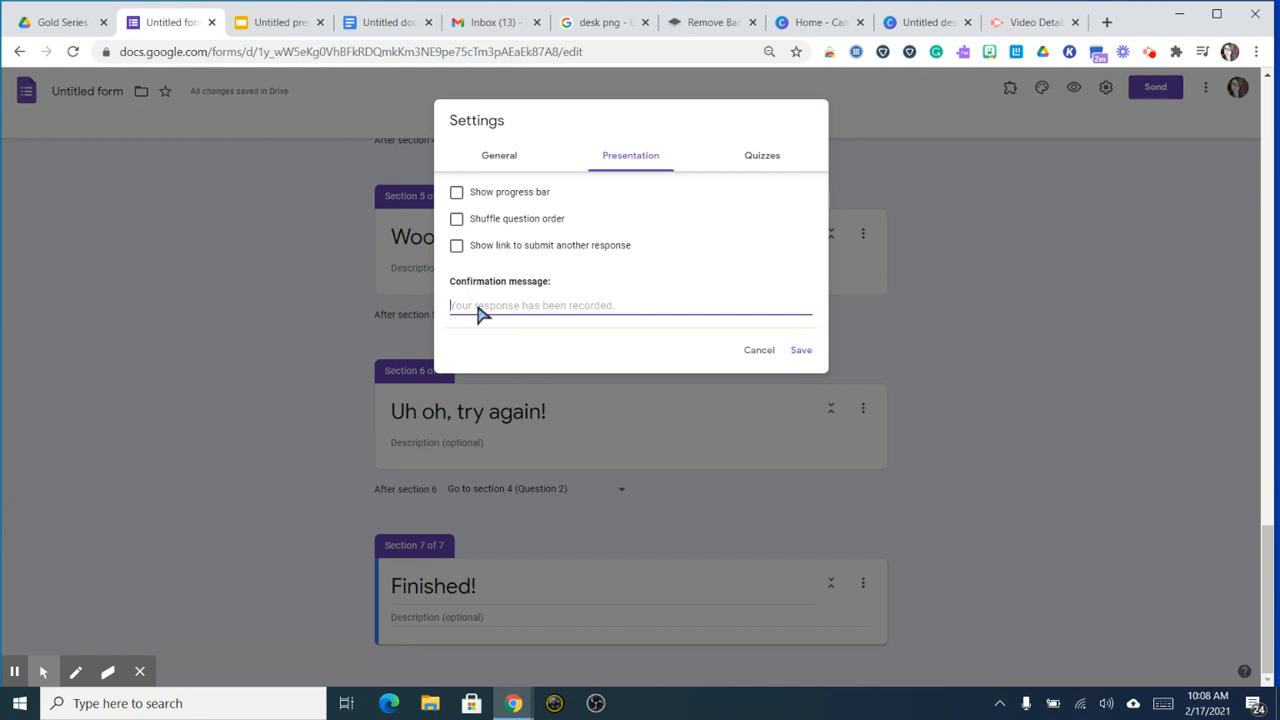
type("Your clues: h a")
key("BackSpace")
type("p")
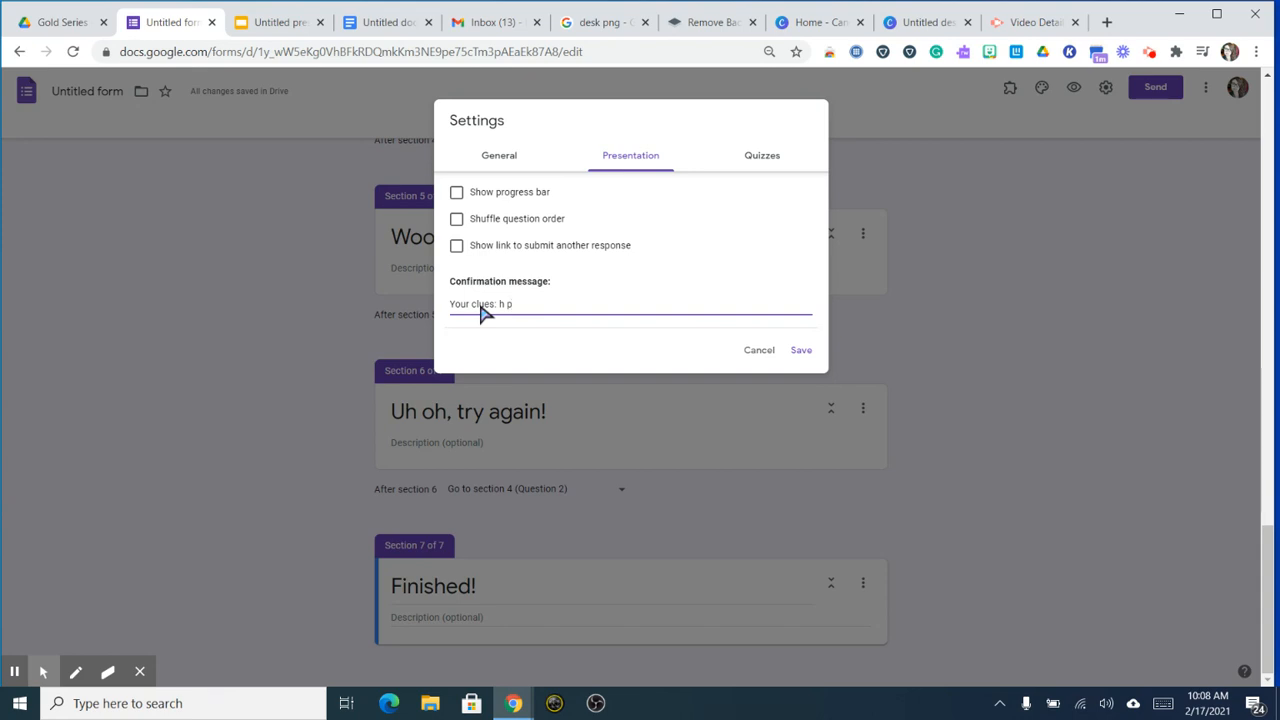
left_click(803, 356)
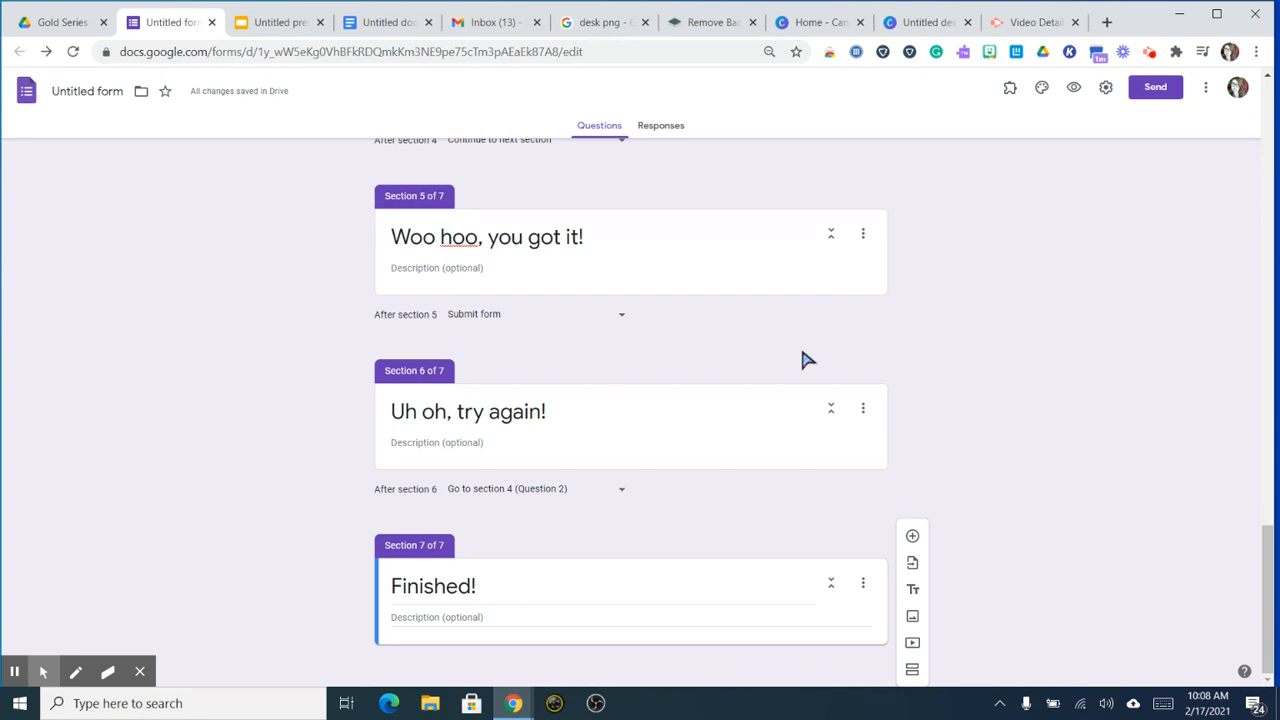
left_click(1073, 88)
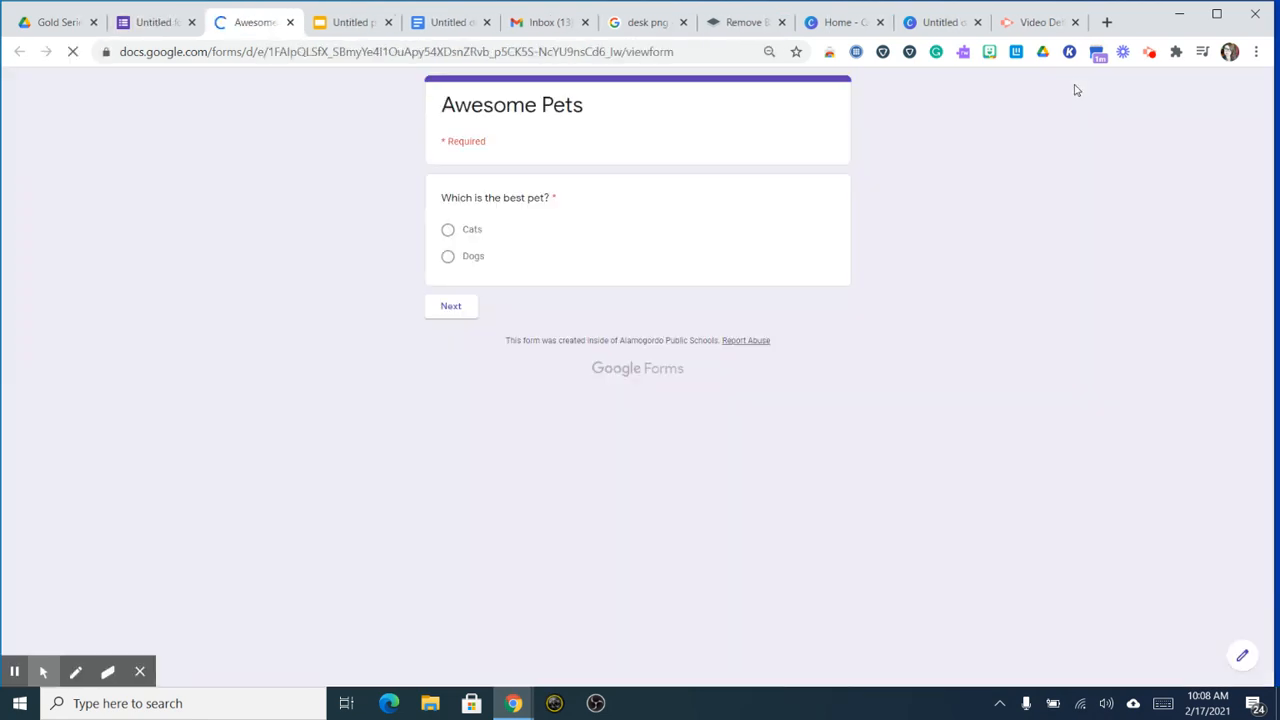
Step: Test the branching: answer Cats, pass the try-again page, then choose Dogs to reach Woo hoo
left_click(468, 232)
left_click(453, 305)
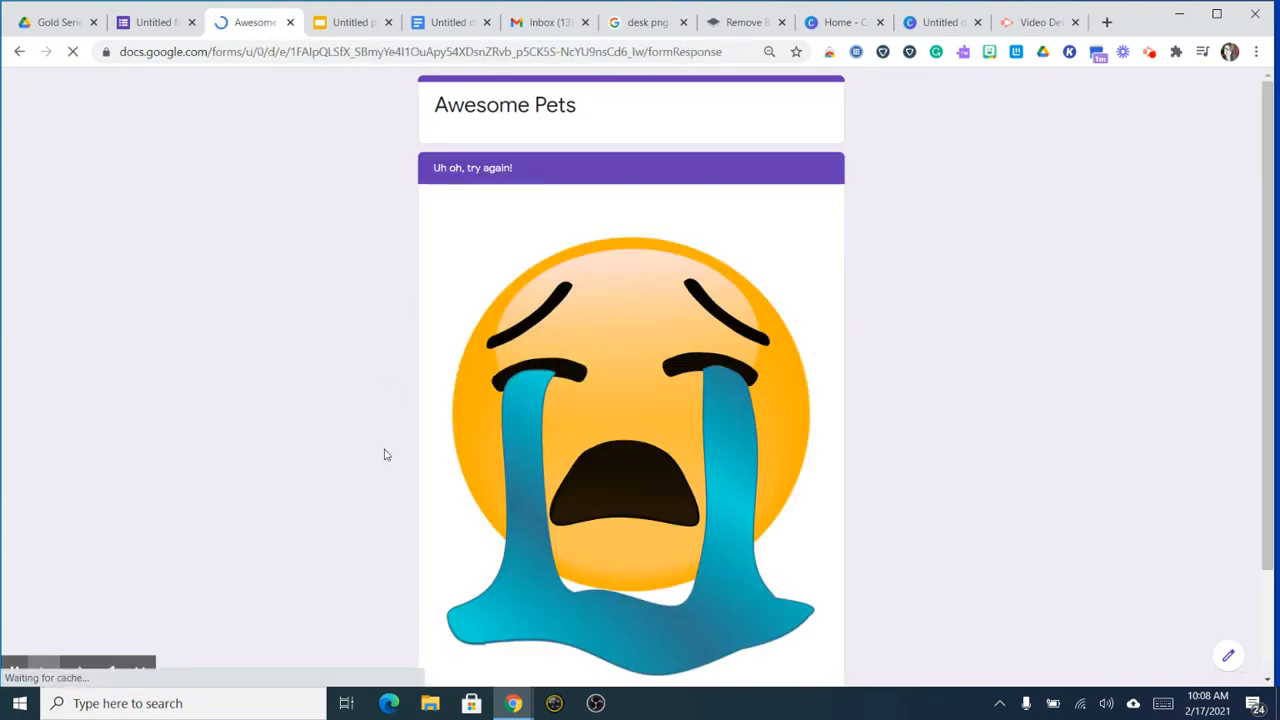
scroll(390, 458, "down", 2)
left_click(508, 598)
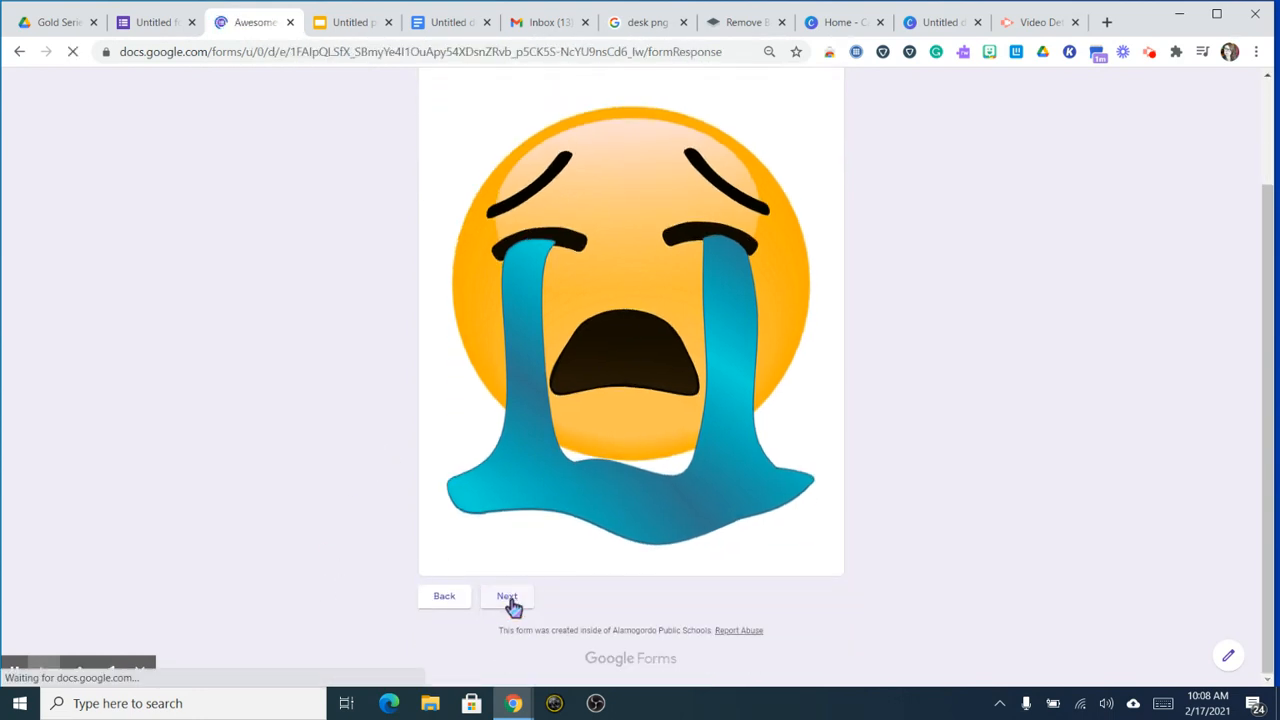
left_click(474, 258)
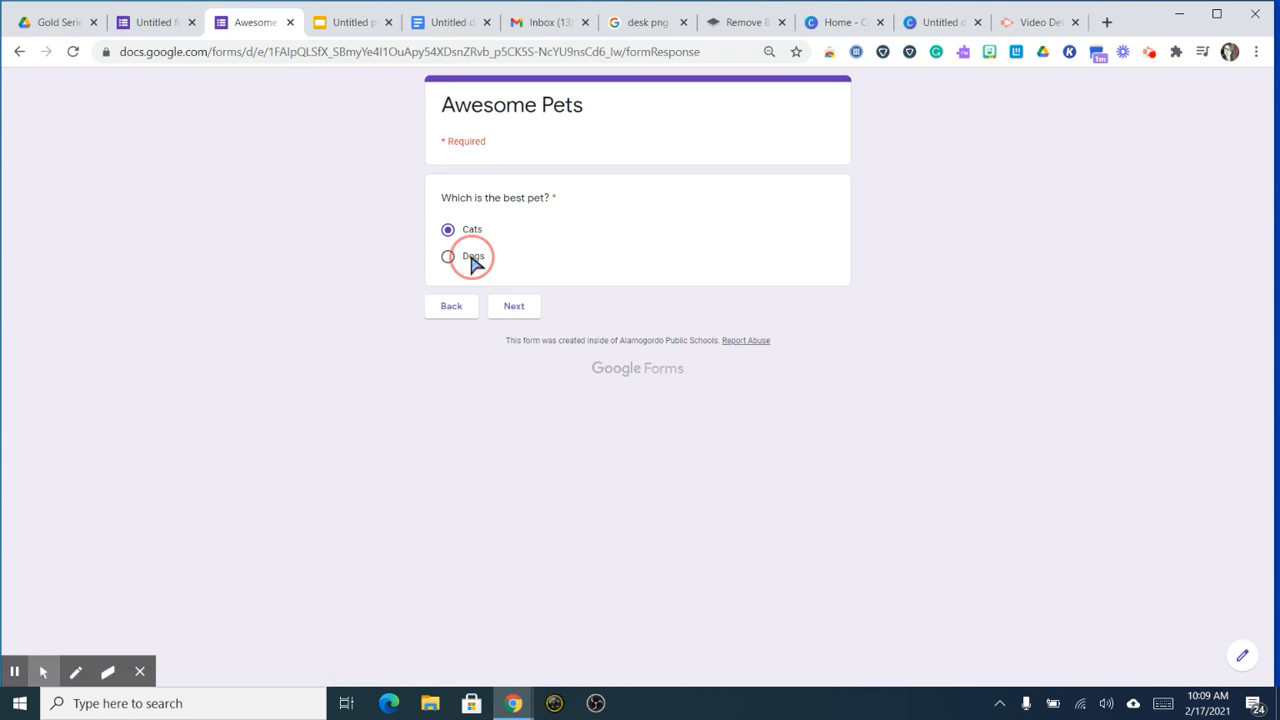
left_click(514, 308)
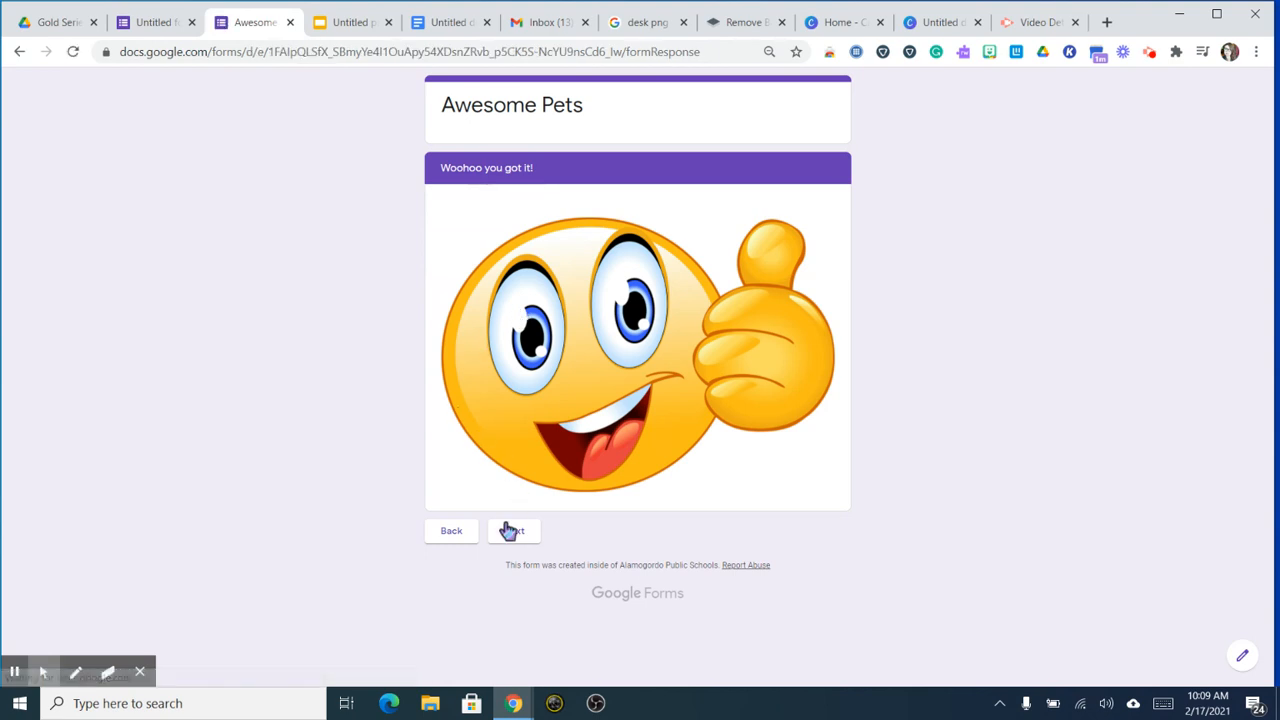
left_click(492, 538)
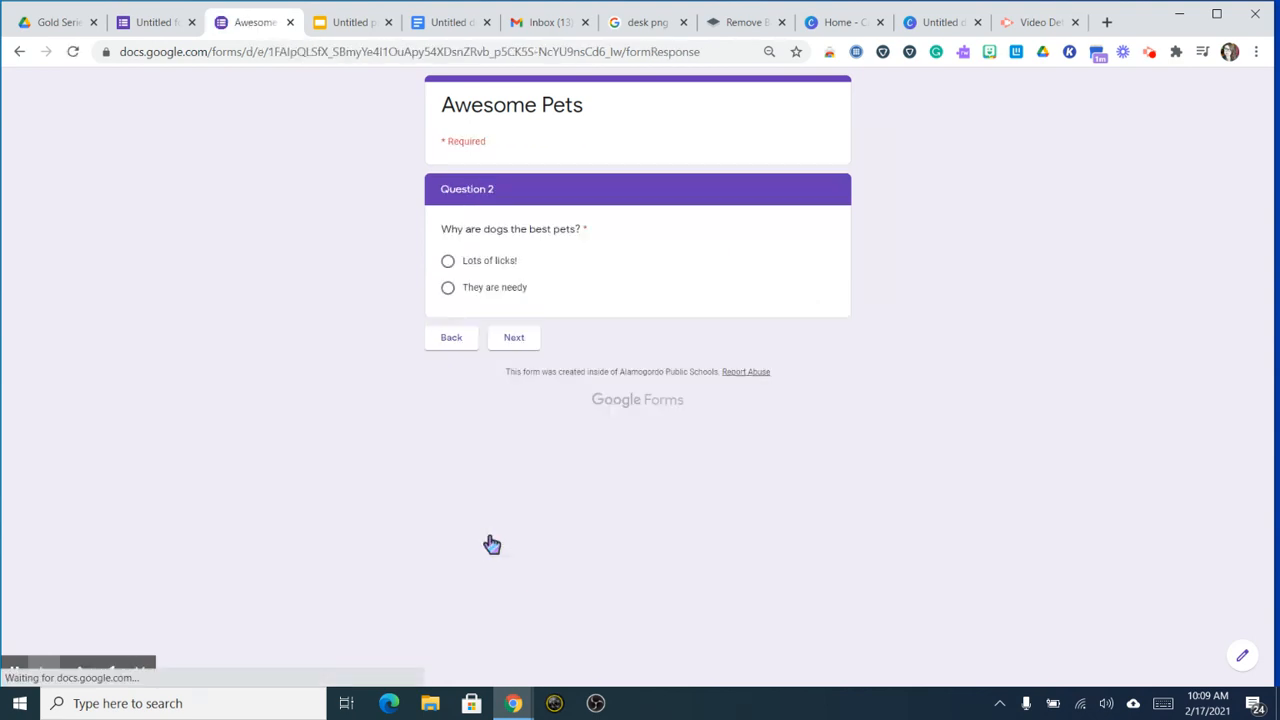
Step: Try both dogs answers, finish with 'Lots of licks!', and submit the response
left_click(498, 292)
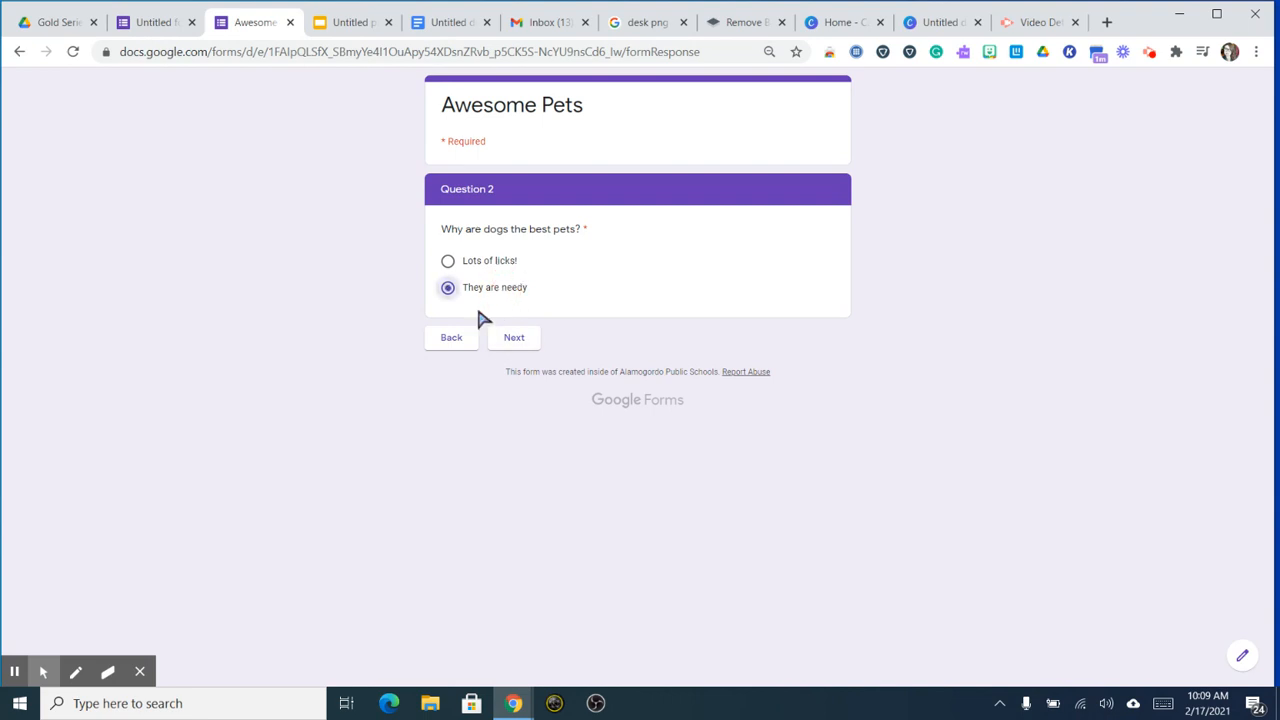
left_click(514, 349)
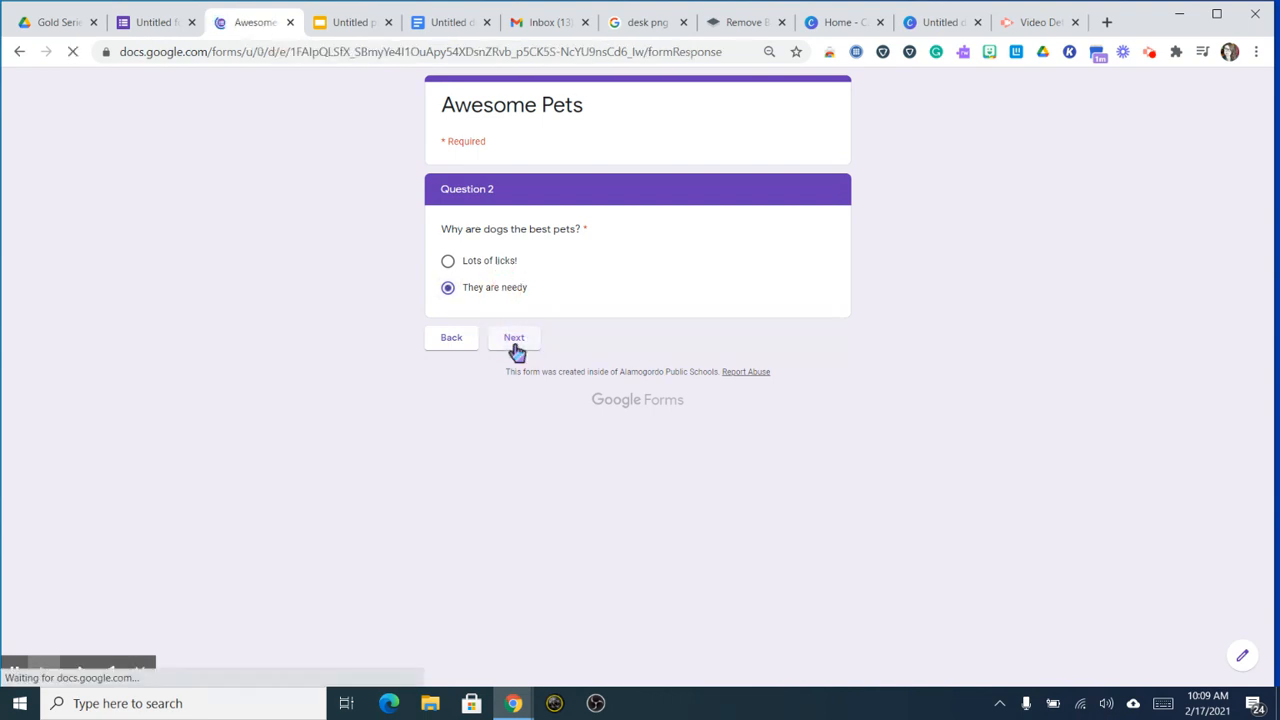
left_click(507, 204)
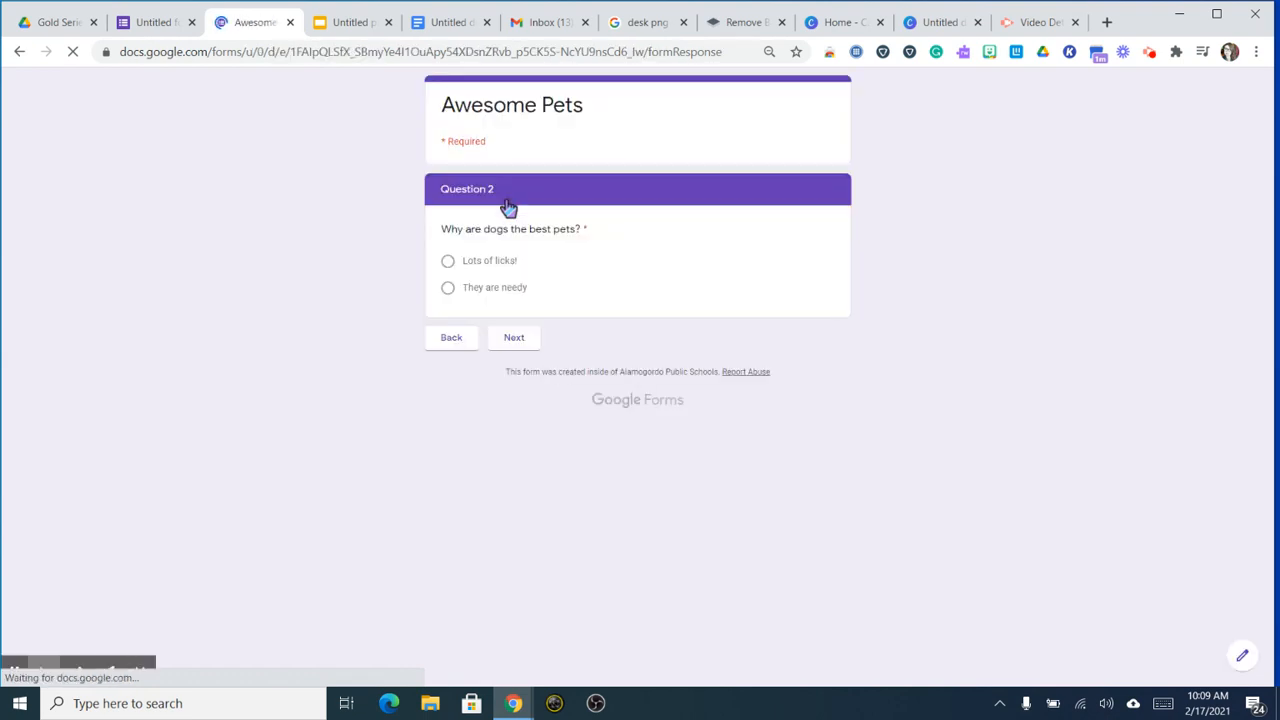
left_click(492, 285)
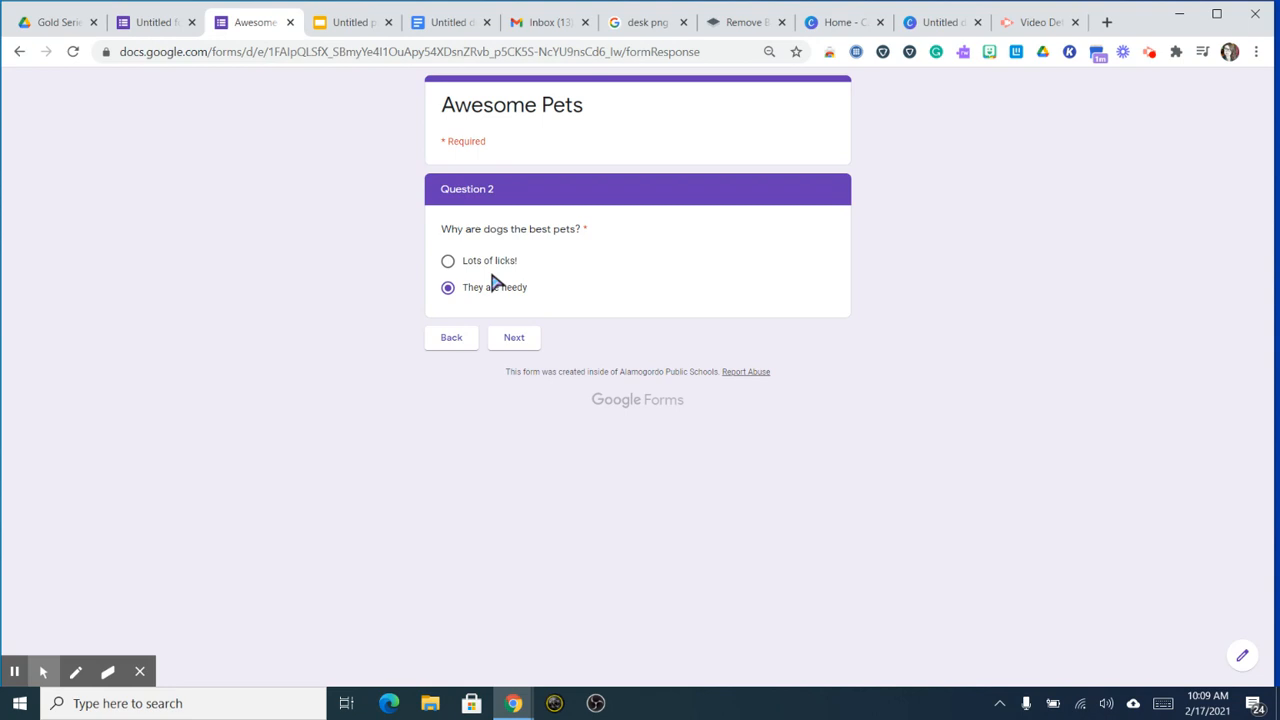
left_click(487, 265)
left_click(514, 338)
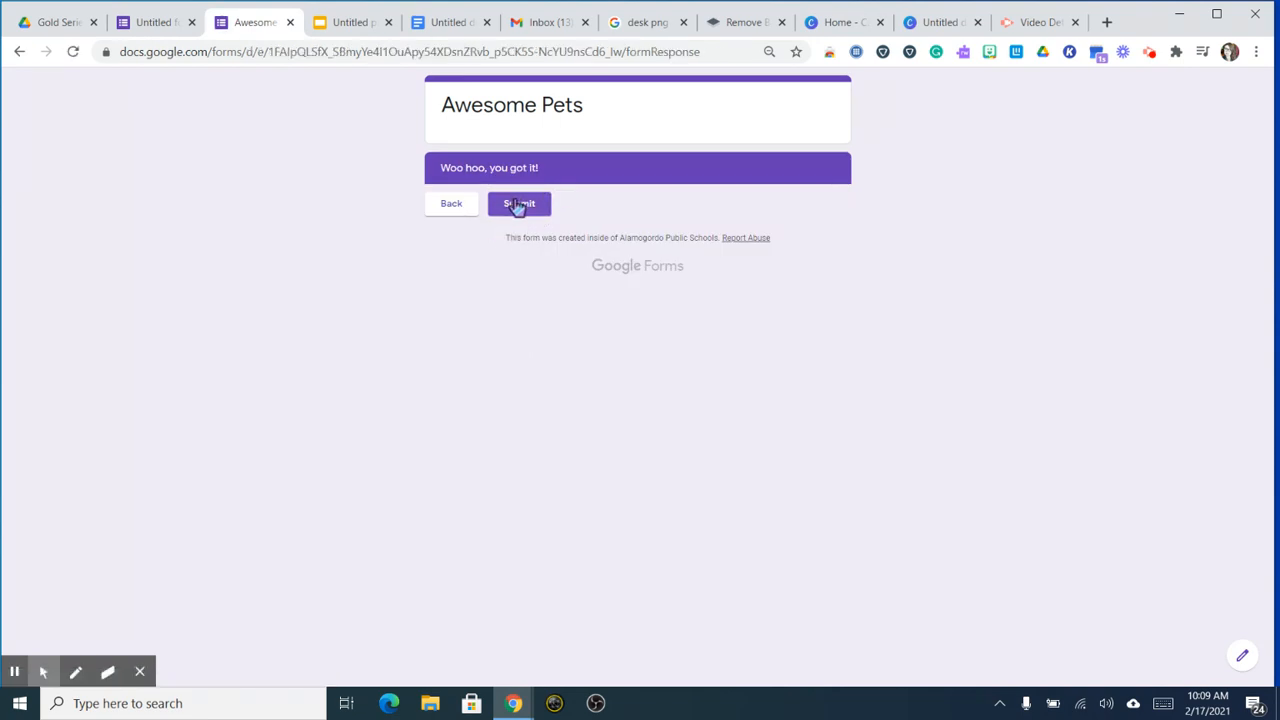
left_click(517, 205)
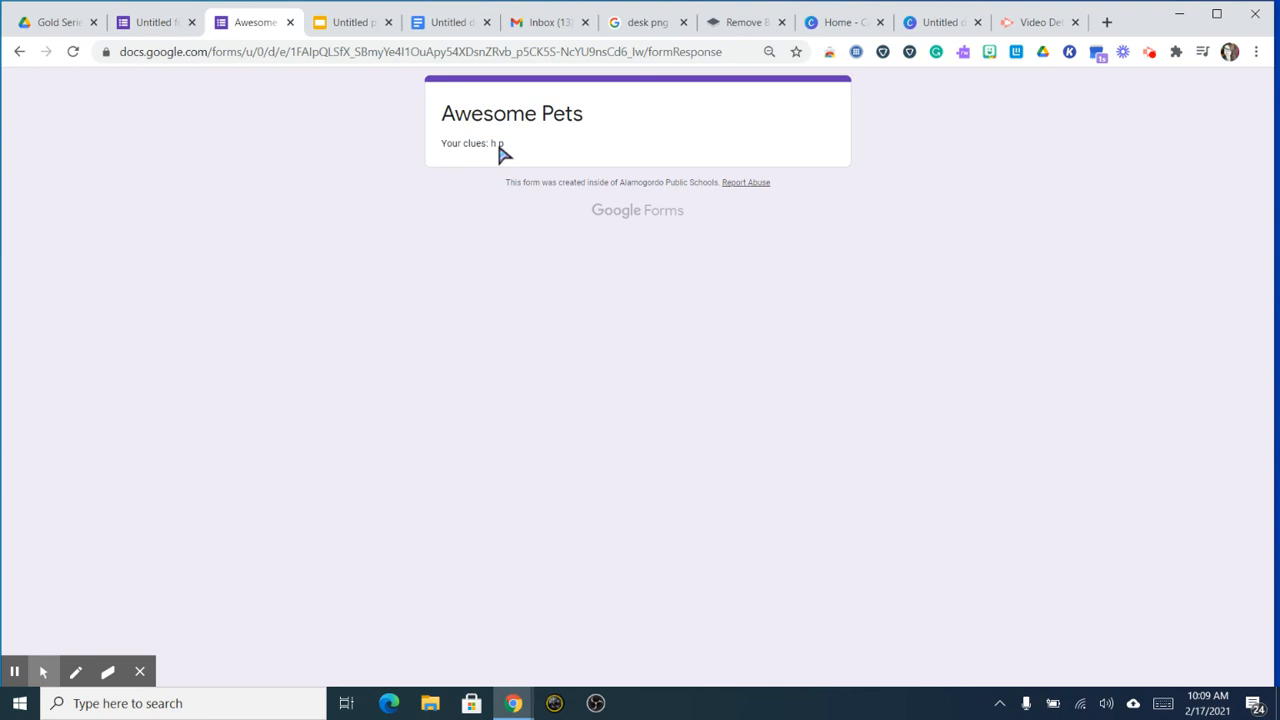
Step: Create a new blank Google Form from the Gold Series Drive folder
left_click(40, 22)
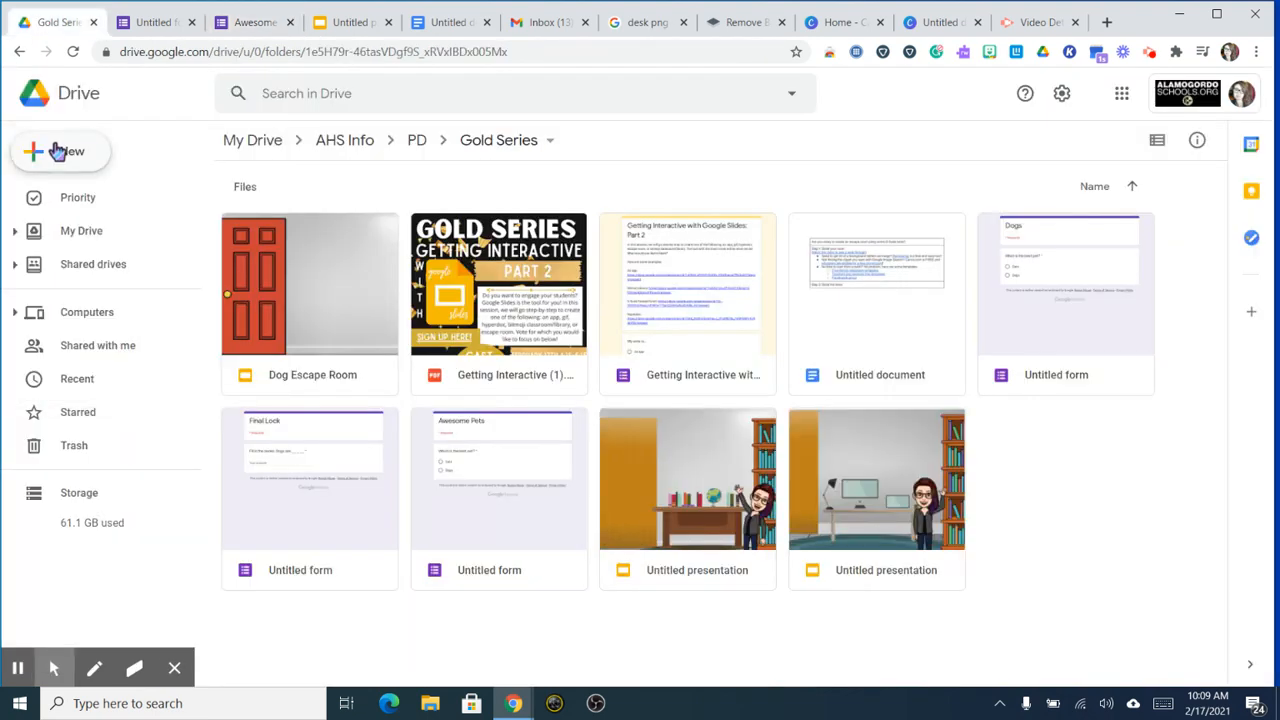
left_click(57, 149)
left_click(100, 344)
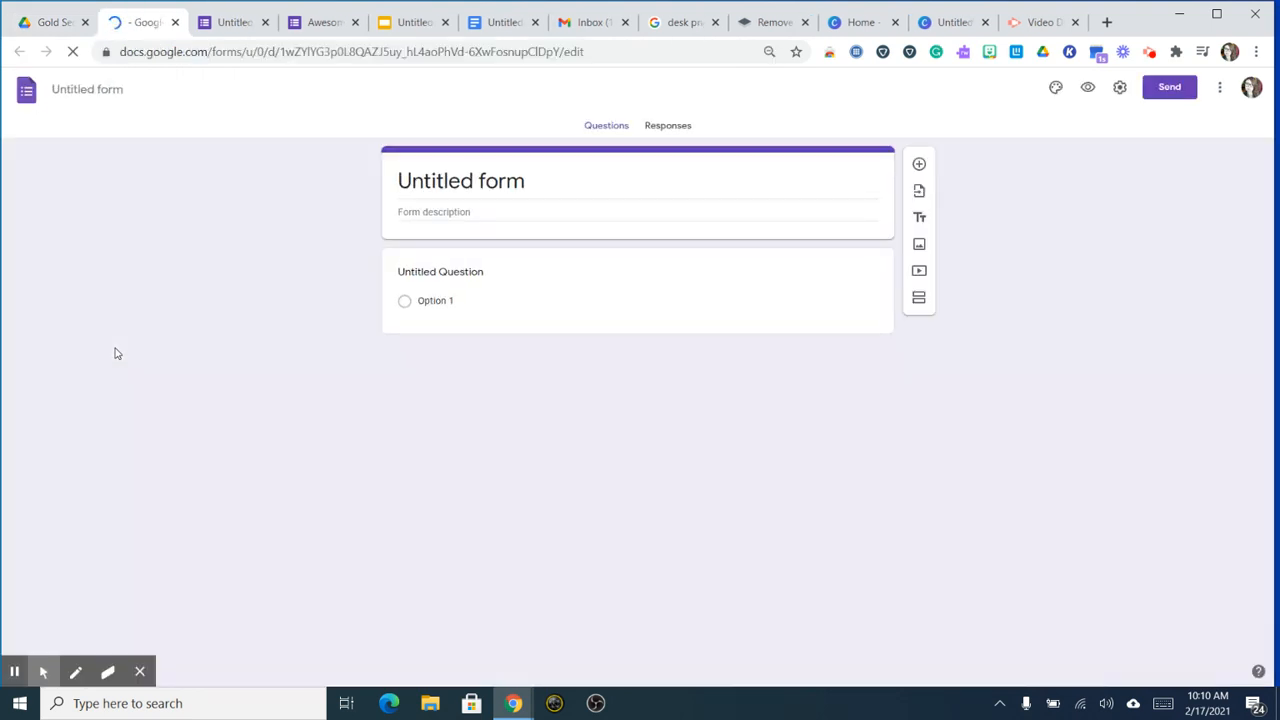
Step: Title the form 'Final lock' and write the question 'Fill in the blank Dogs are _ _ _ _ _'
left_click(434, 197)
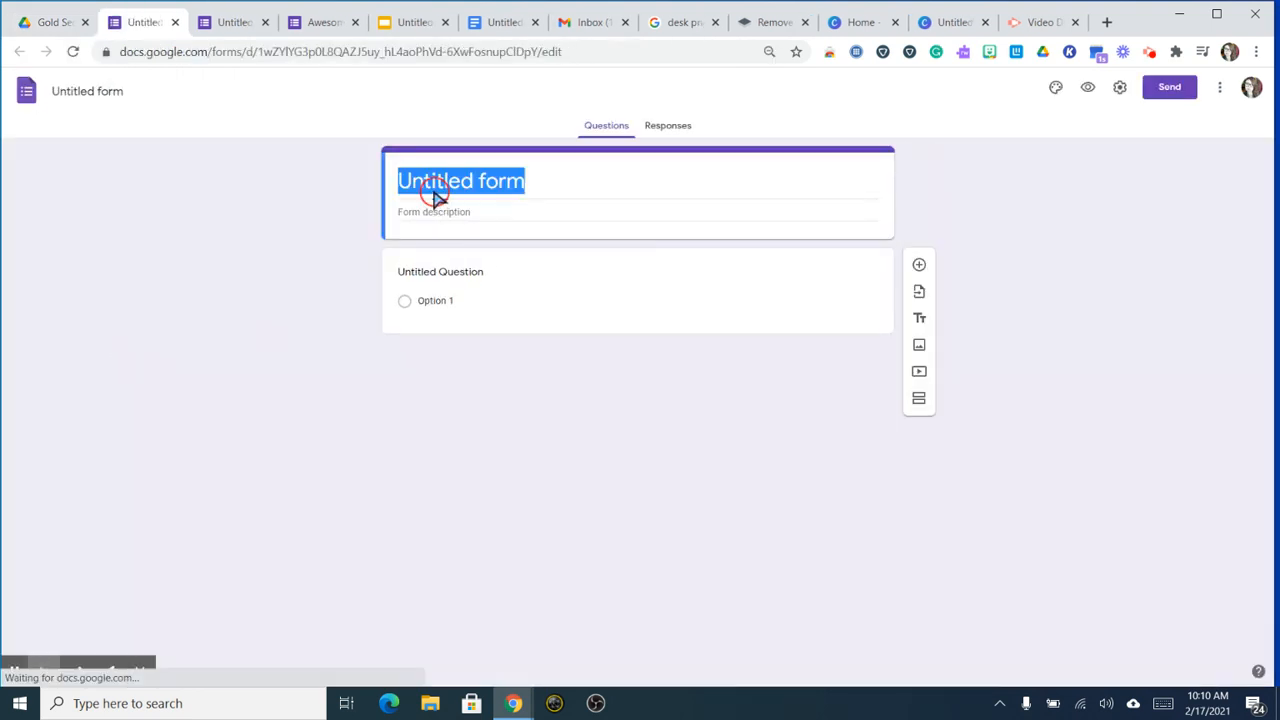
type("Final lock")
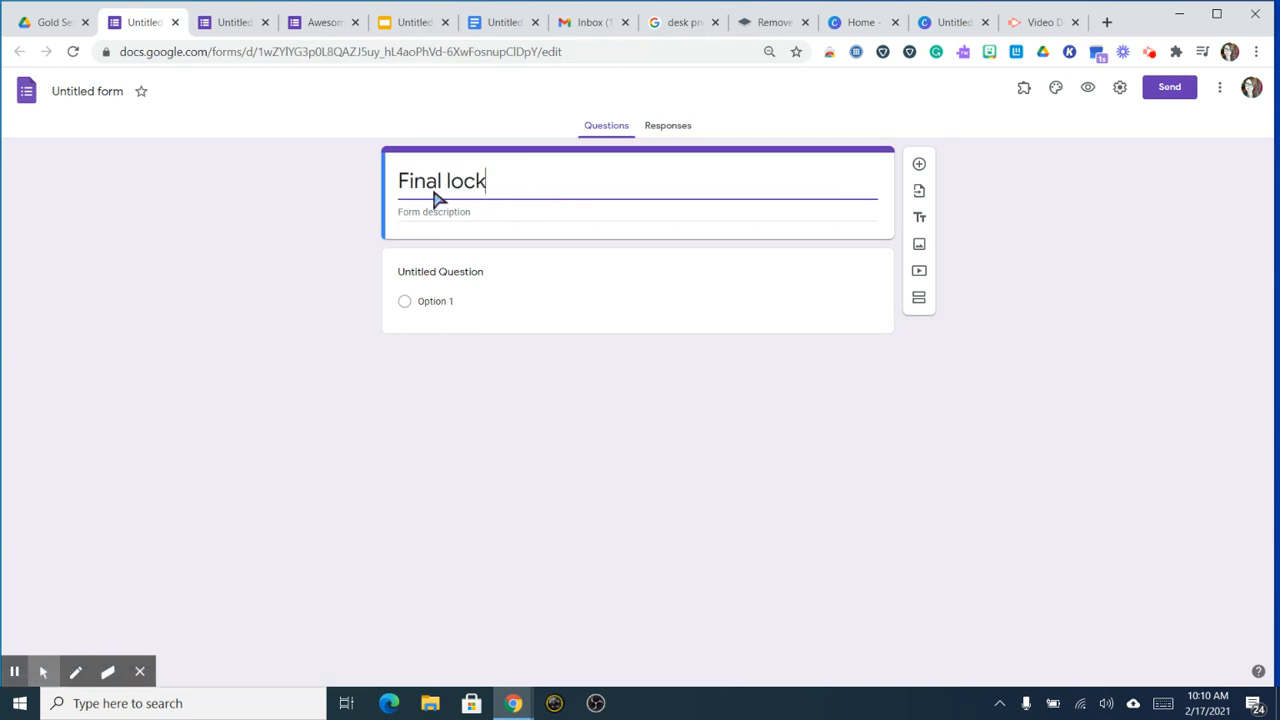
left_click(484, 285)
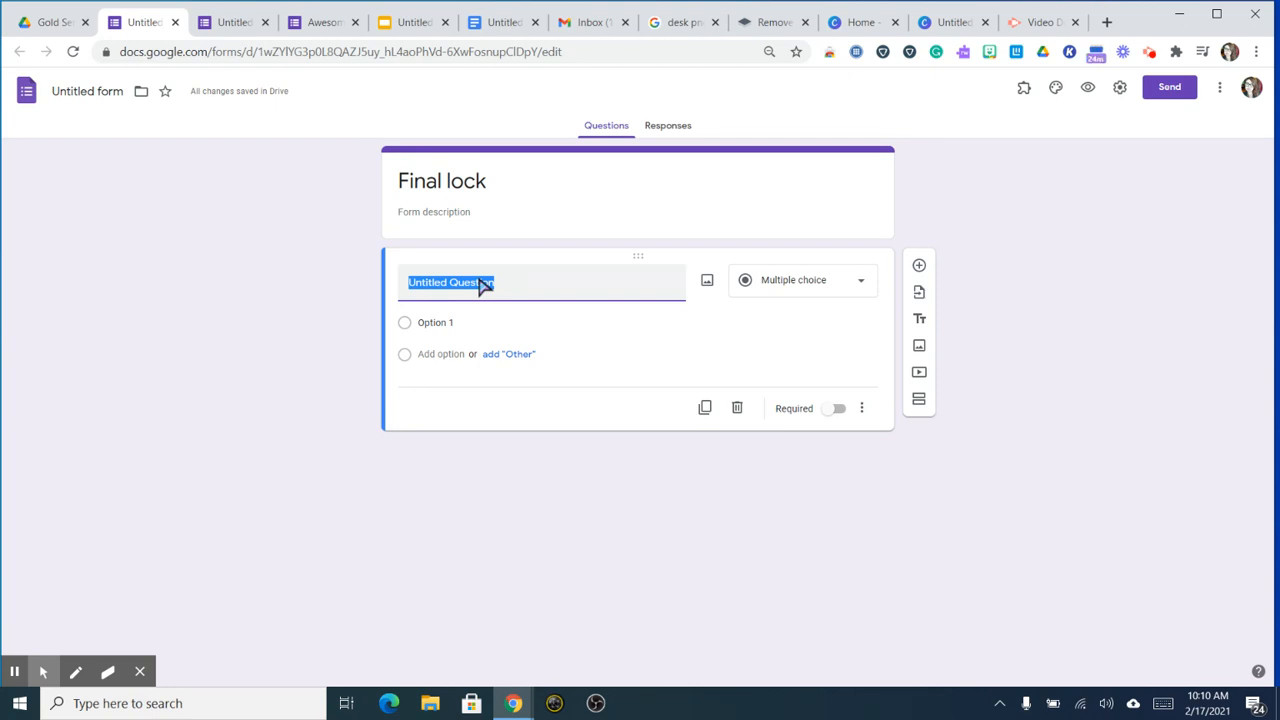
type("Fill in the blank: Dogs are _ _ _ _ _")
Step: Make the question a required short-answer question
left_click(833, 410)
left_click(802, 288)
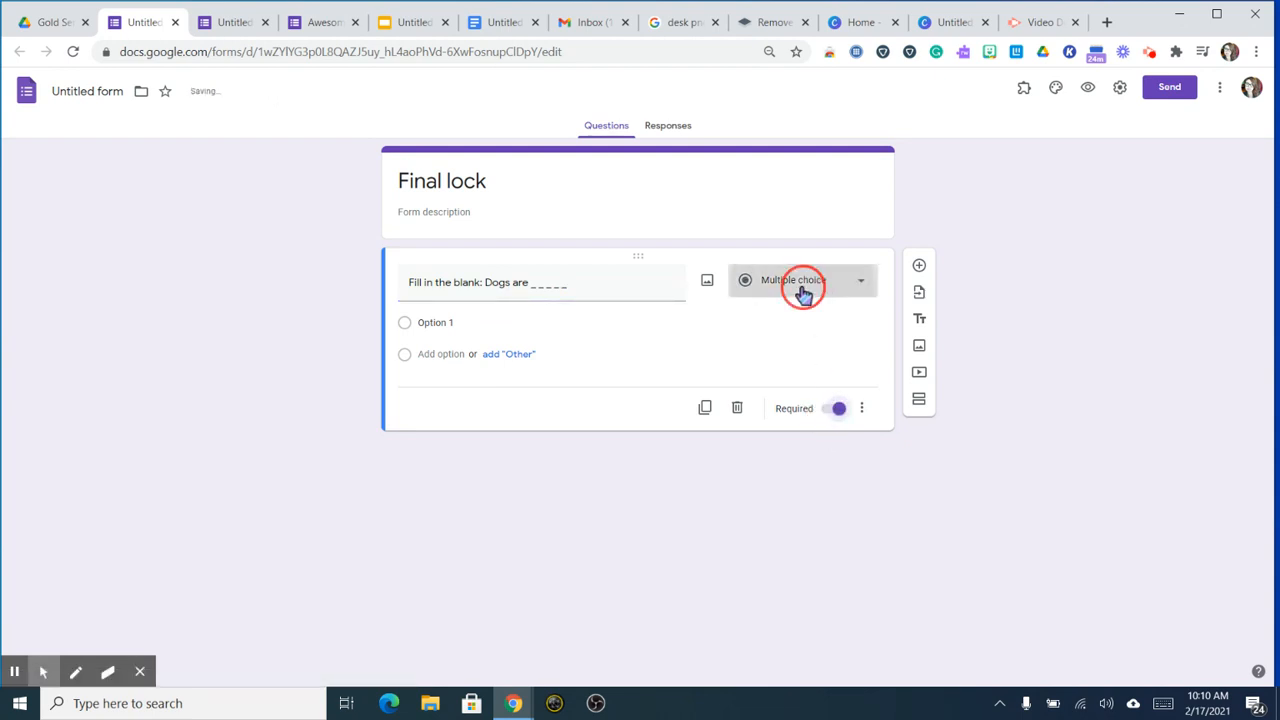
left_click(800, 206)
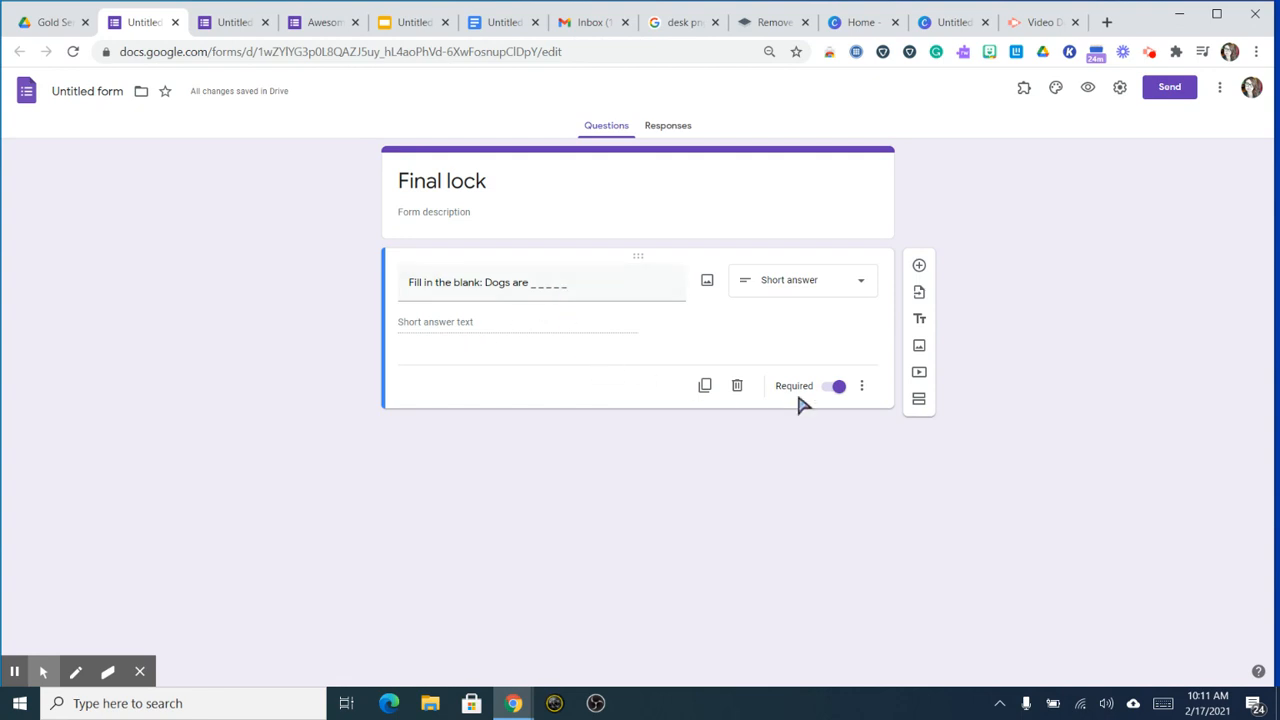
Step: Validate answers with a regex matching 'happy', error text 'all lowercase, no spaces or punctuation'
left_click(865, 388)
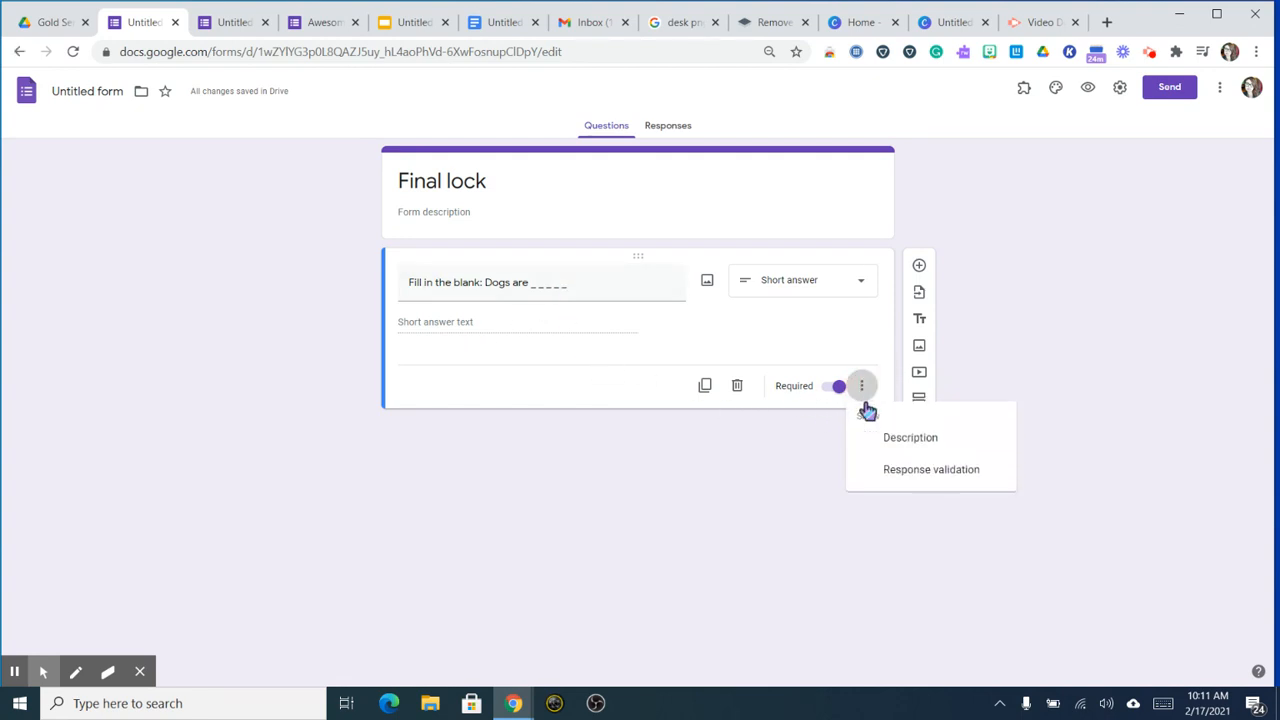
left_click(888, 472)
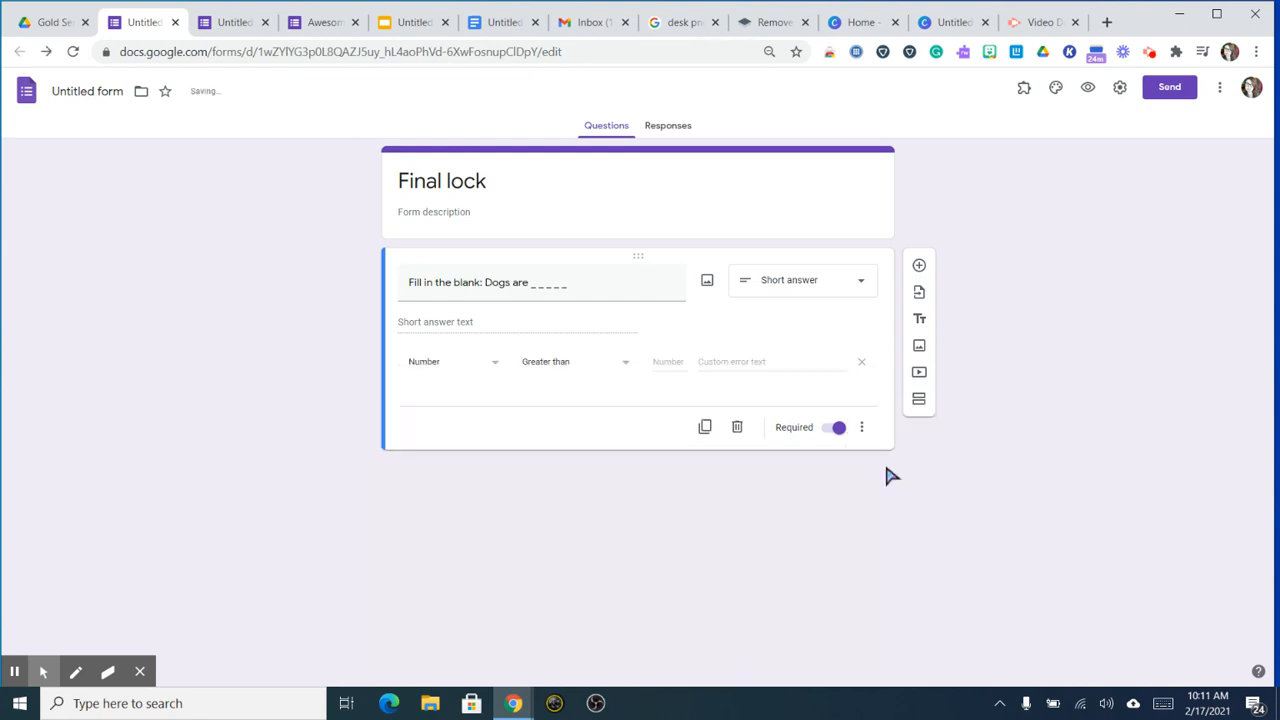
left_click(476, 366)
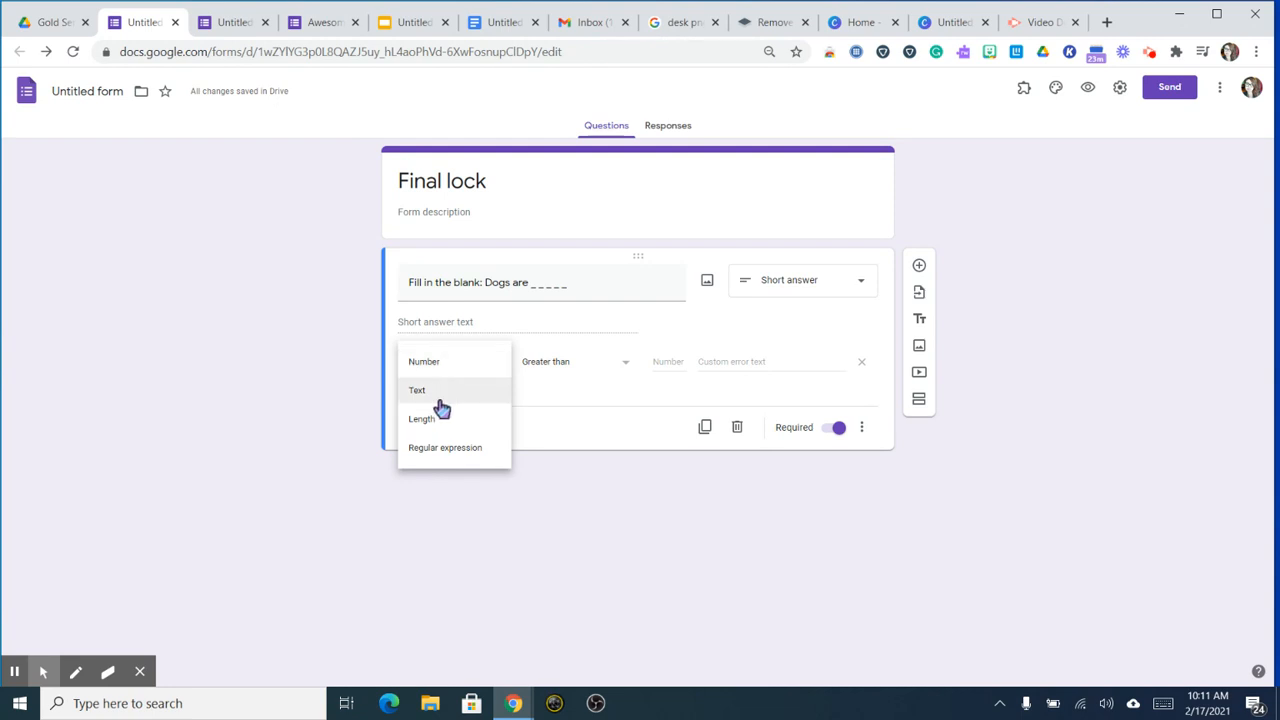
left_click(465, 452)
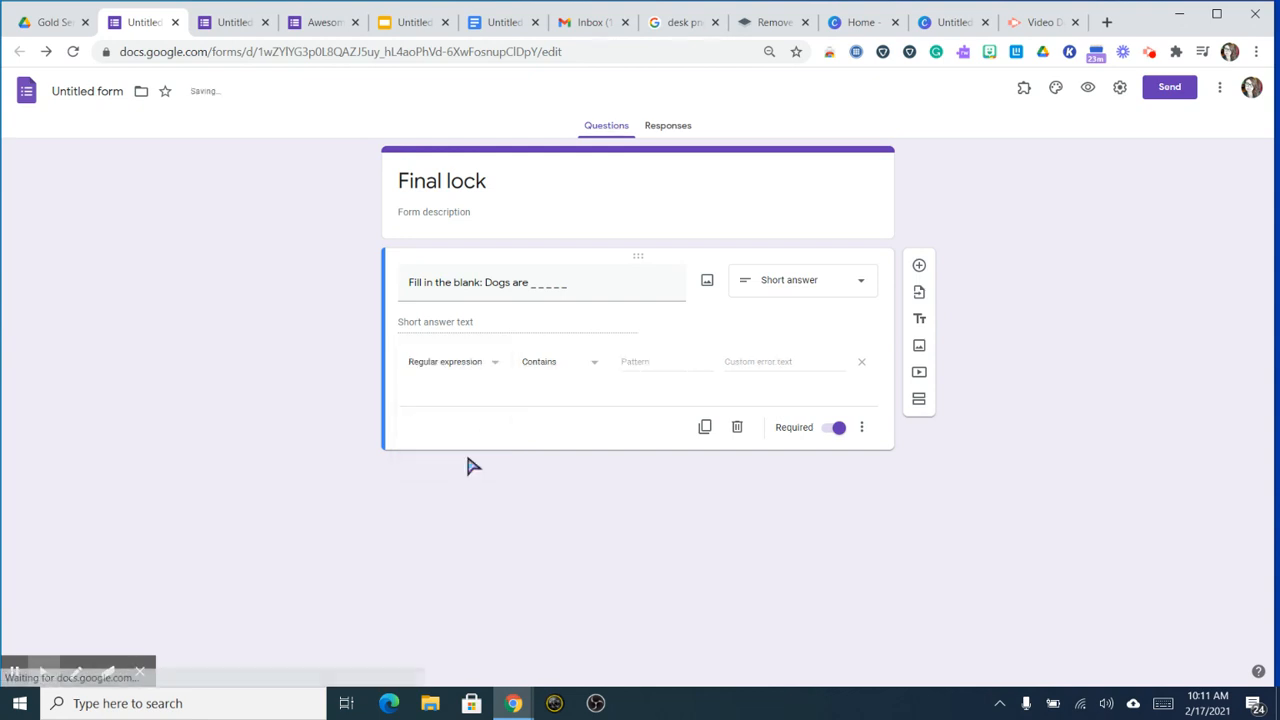
left_click(561, 370)
left_click(555, 425)
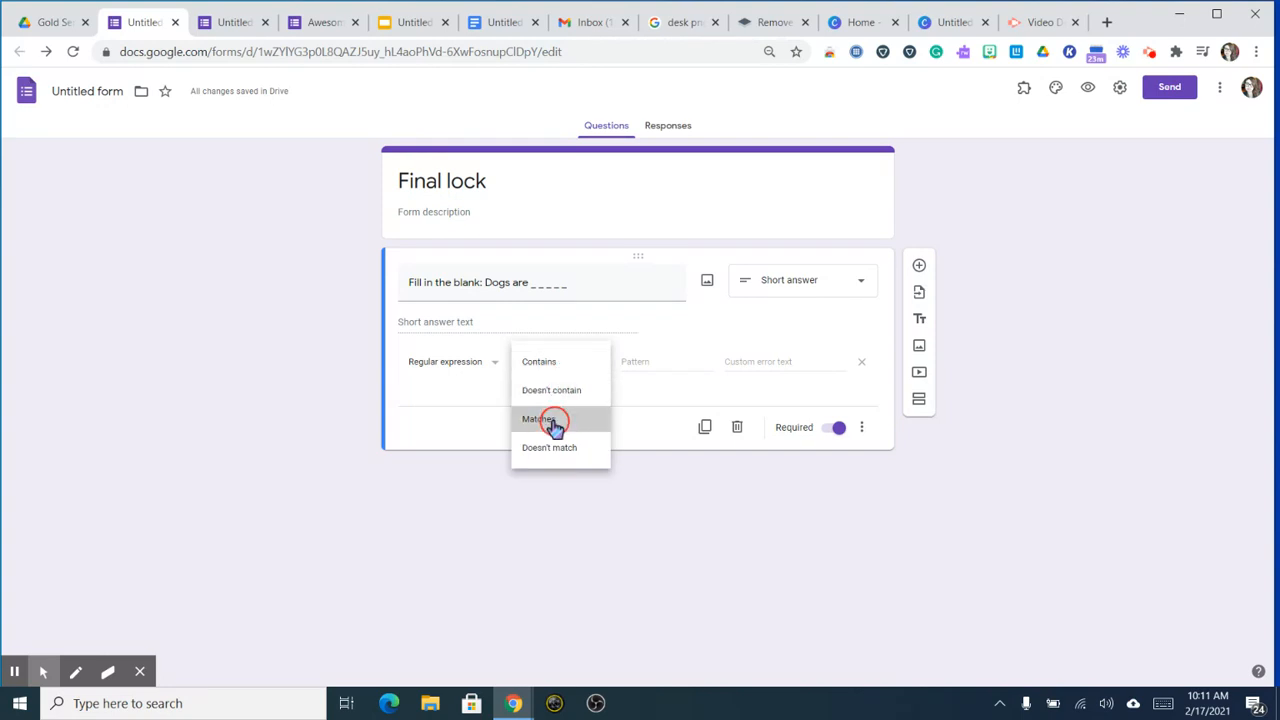
left_click(653, 365)
type("happy")
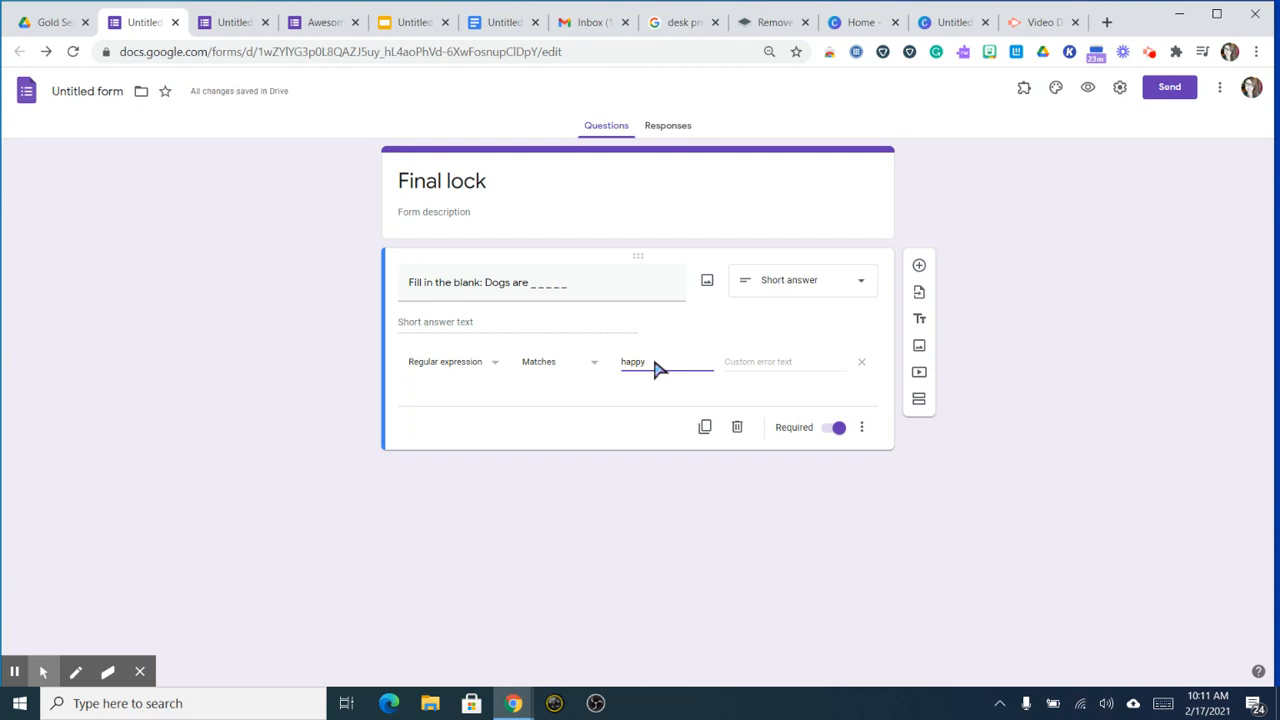
left_click(728, 366)
type("all lowercas")
type("e, no sp")
type("aces or pu")
type("nctuation")
Step: Preview the form and submit the wrong answer 'sad' to trigger the validation error
left_click(1090, 92)
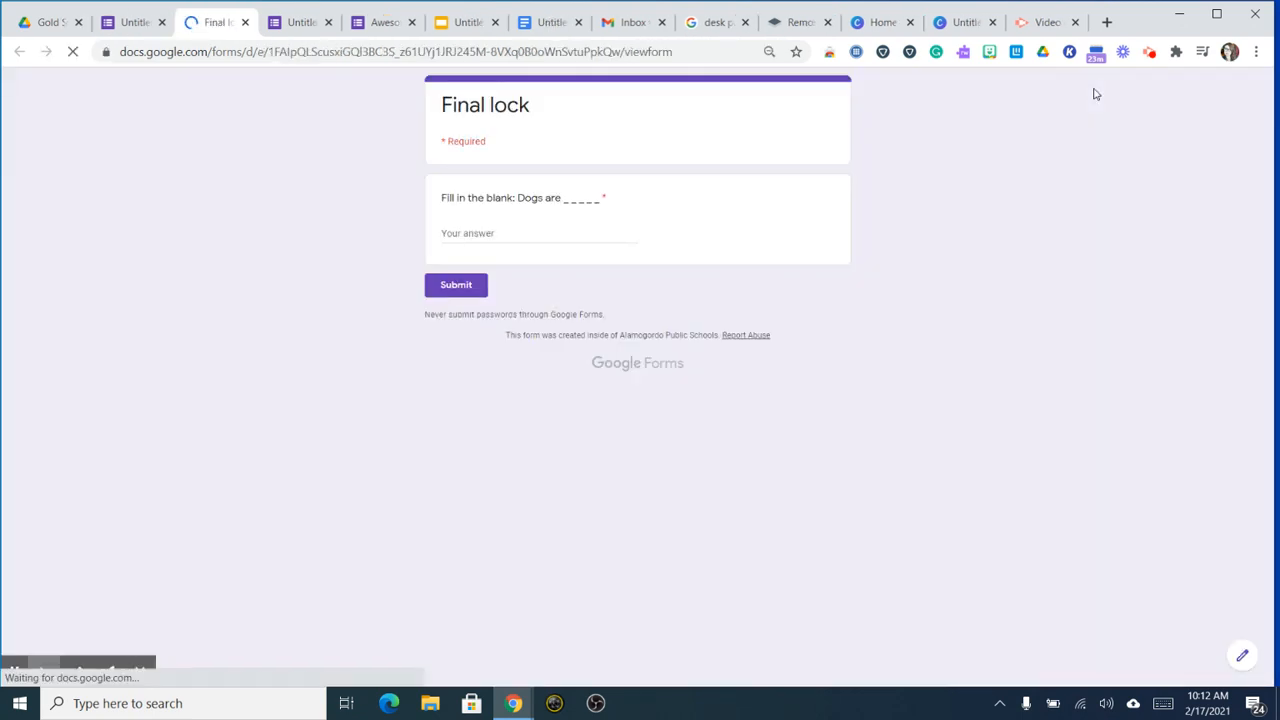
left_click(491, 236)
type("sad")
left_click(459, 284)
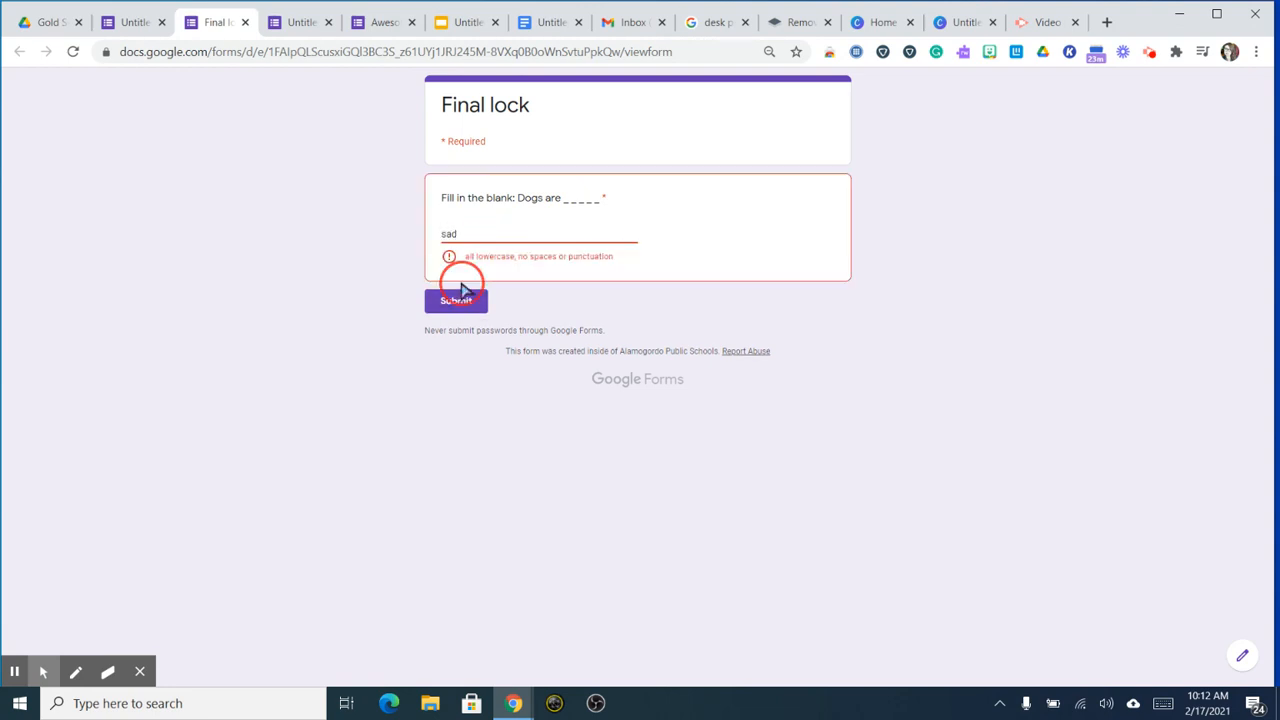
Step: Replace the answer with 'happy' and submit it successfully
left_click(490, 240)
key("ctrl+a")
type("h a p p y")
left_click(451, 302)
double_click(477, 236)
type("happy")
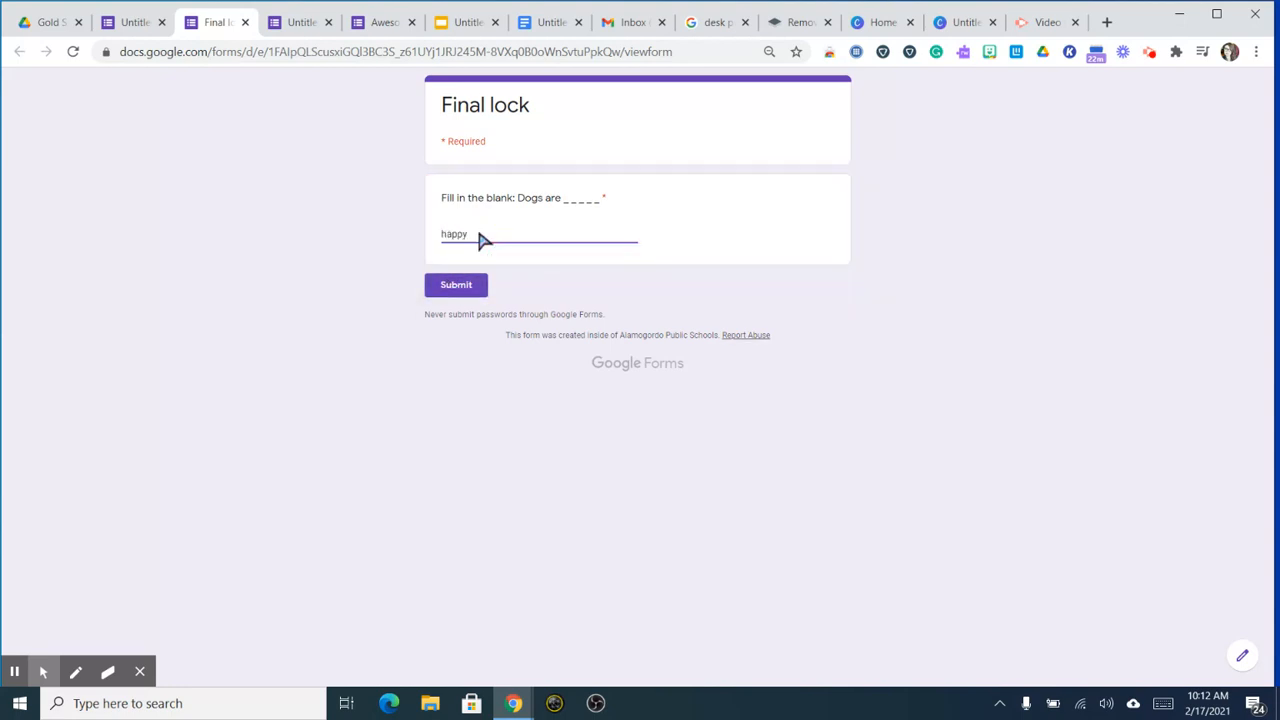
left_click(478, 290)
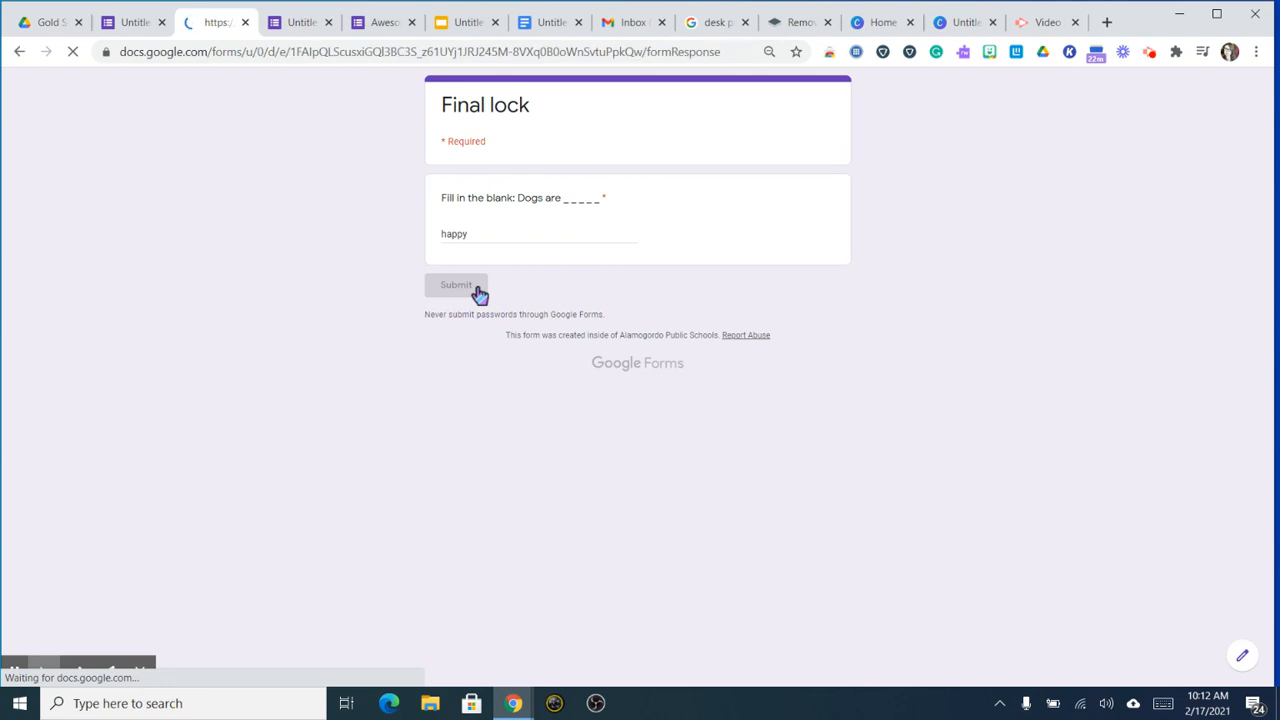